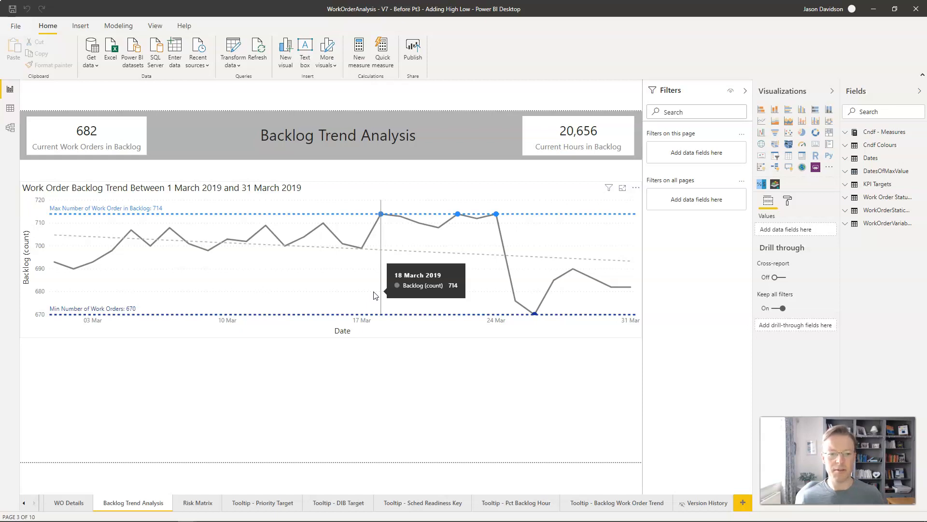
Step: Move the work order backlog trend chart down to leave empty space beneath the Backlog Trend Analysis banner
{"action": "left_click", "coordinate": [384, 325]}
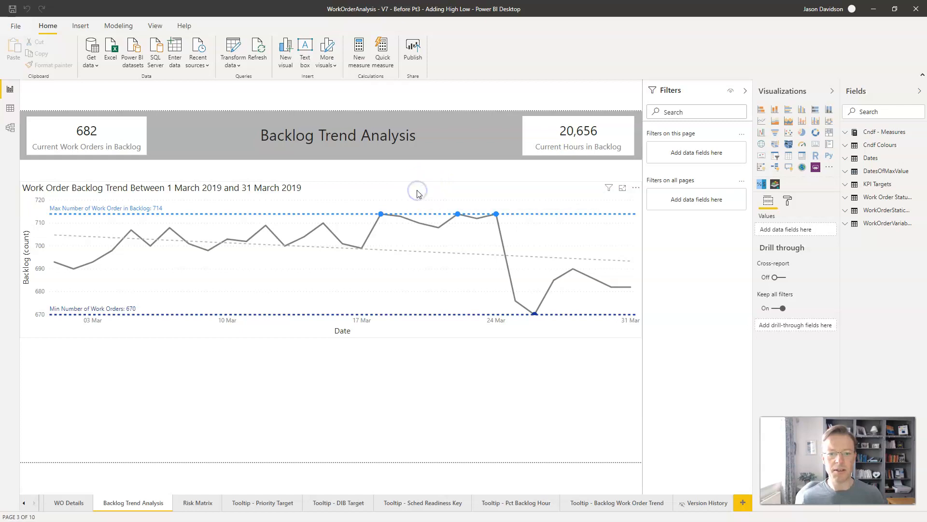
{"action": "left_click", "coordinate": [344, 191]}
{"action": "left_click_drag", "start_coordinate": [344, 192], "coordinate": [346, 243]}
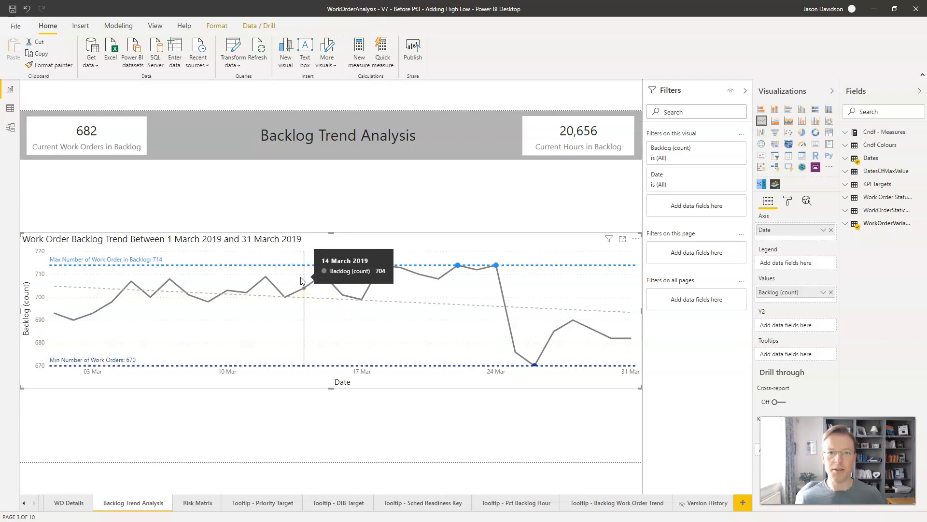
{"action": "left_click", "coordinate": [315, 188]}
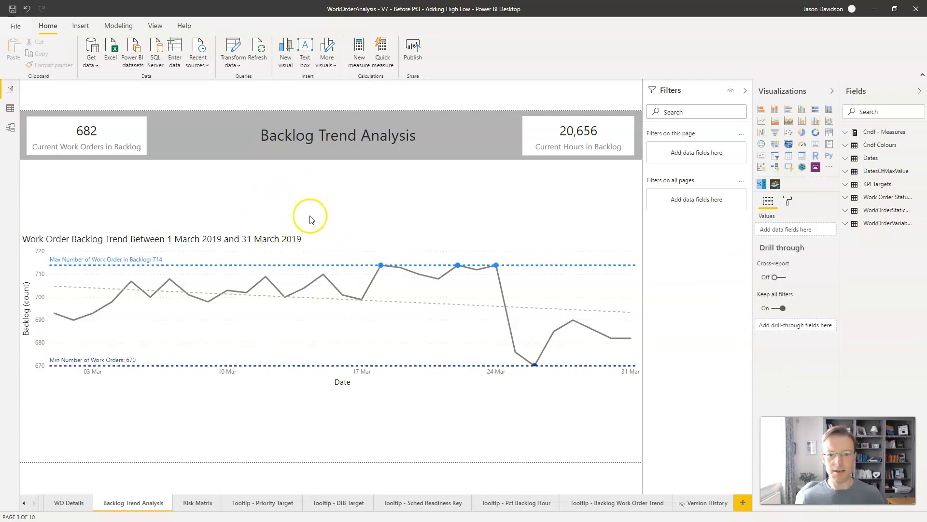
{"action": "left_click", "coordinate": [830, 169]}
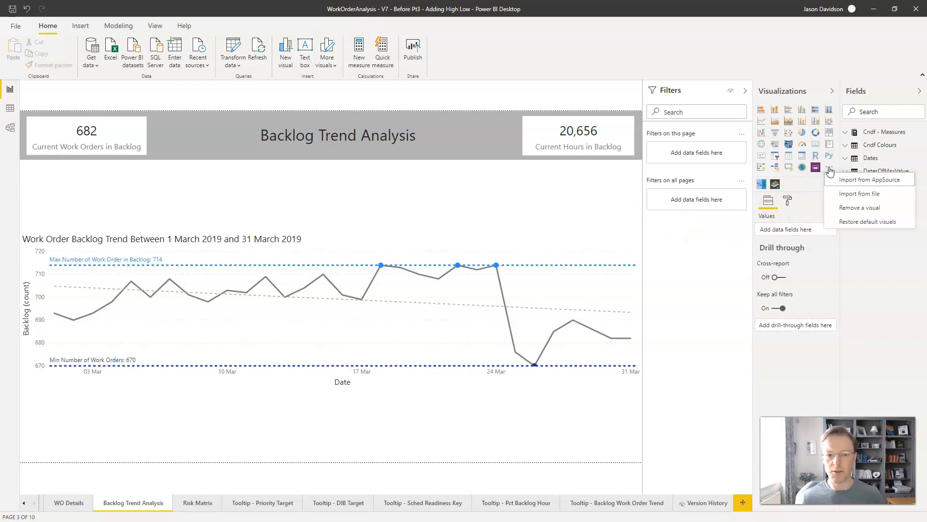
{"action": "left_click", "coordinate": [419, 200]}
{"action": "left_click", "coordinate": [263, 198]}
Step: Insert a text box above the trend chart and resize it into a wide, low strip
{"action": "left_click", "coordinate": [81, 27]}
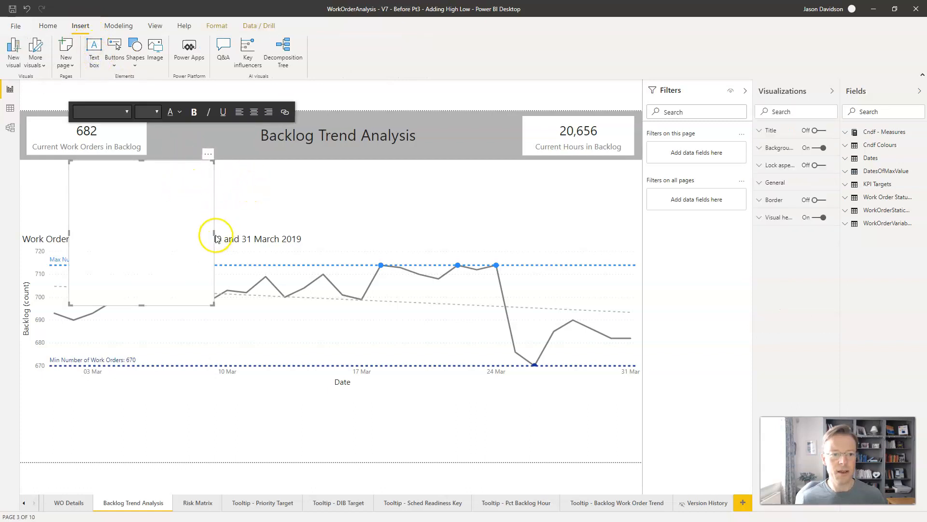
{"action": "left_click_drag", "start_coordinate": [214, 233], "coordinate": [500, 213]}
{"action": "left_click_drag", "start_coordinate": [285, 304], "coordinate": [296, 216]}
Step: Write "The work order have increased/decreased by amoutn (pct)" in the text box
{"action": "left_click", "coordinate": [219, 199]}
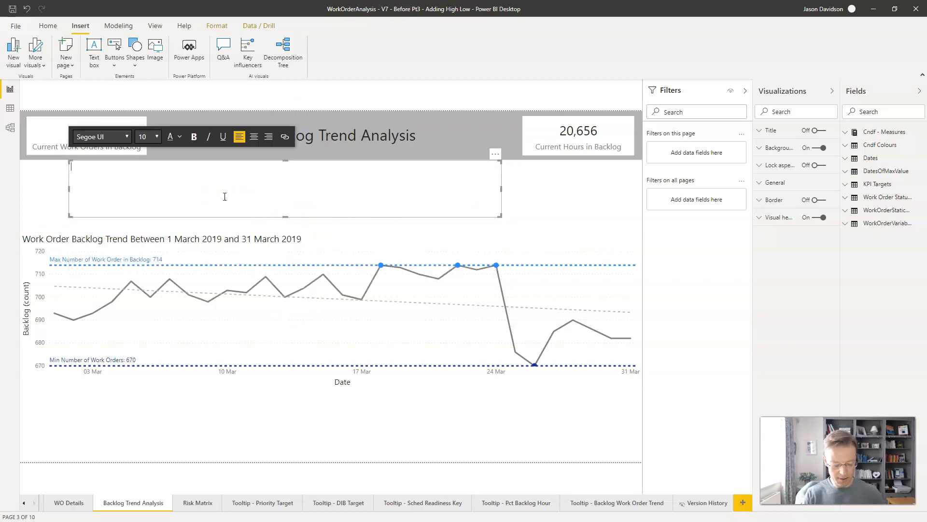
{"action": "type", "text": "Teh work order have"}
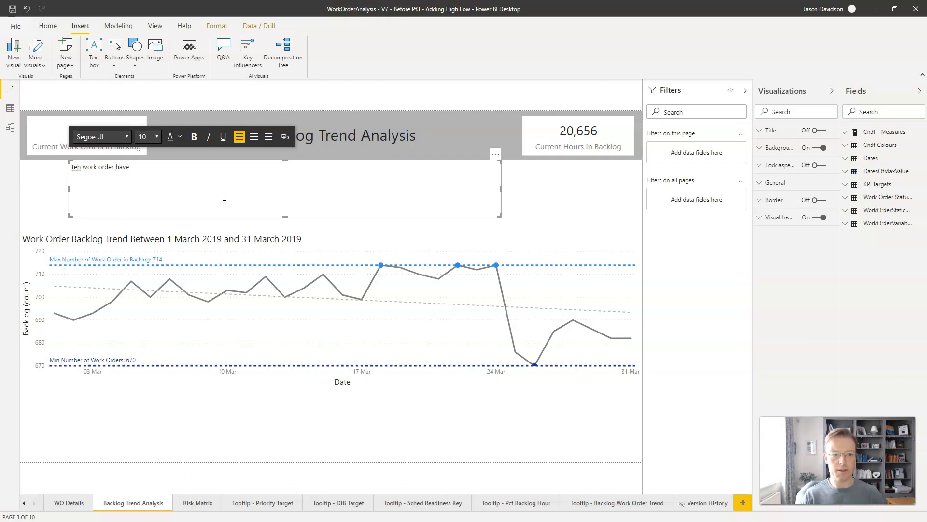
{"action": "left_click", "coordinate": [78, 167]}
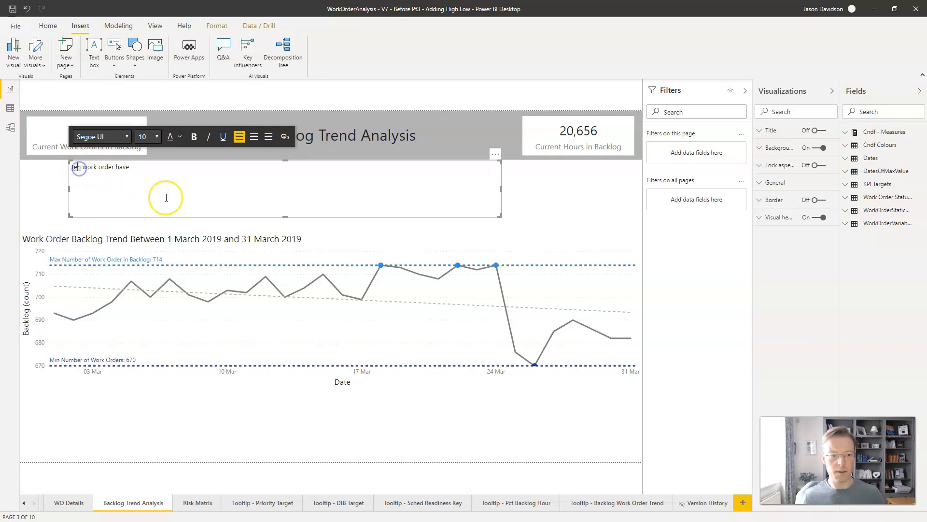
{"action": "key", "text": "BackSpace"}
{"action": "key", "text": "Right"}
{"action": "type", "text": "e"}
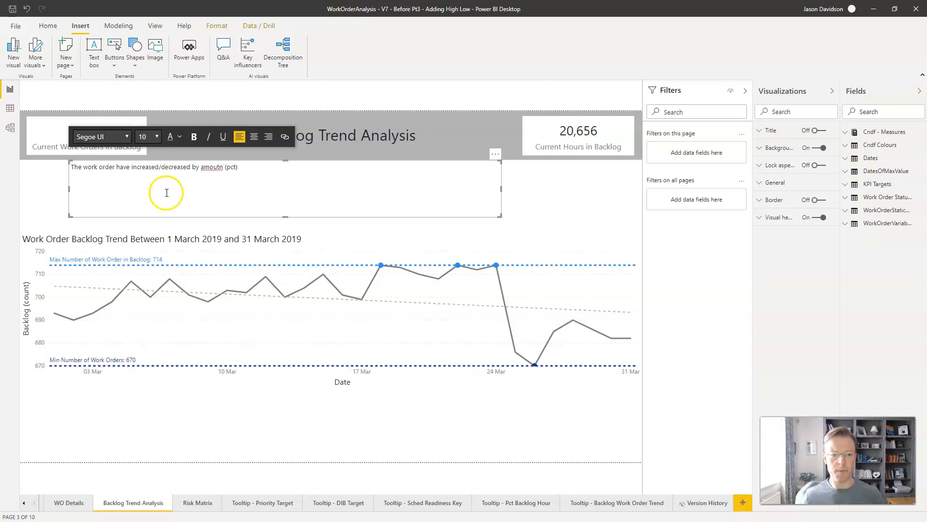
Step: Replace the misspelled word "amoutn" in the text box sentence with "value"
{"action": "left_click", "coordinate": [217, 168]}
{"action": "double_click", "coordinate": [218, 168]}
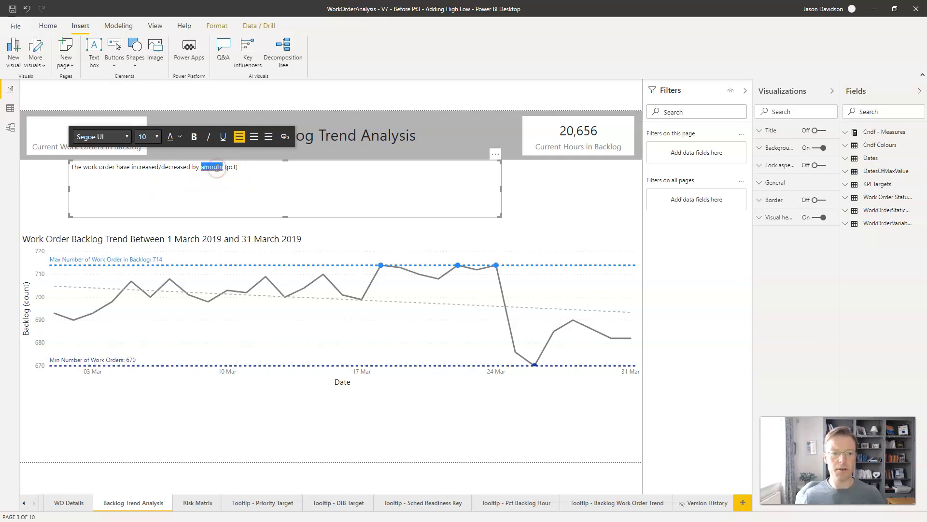
{"action": "type", "text": "amount"}
{"action": "key", "text": "BackSpace"}
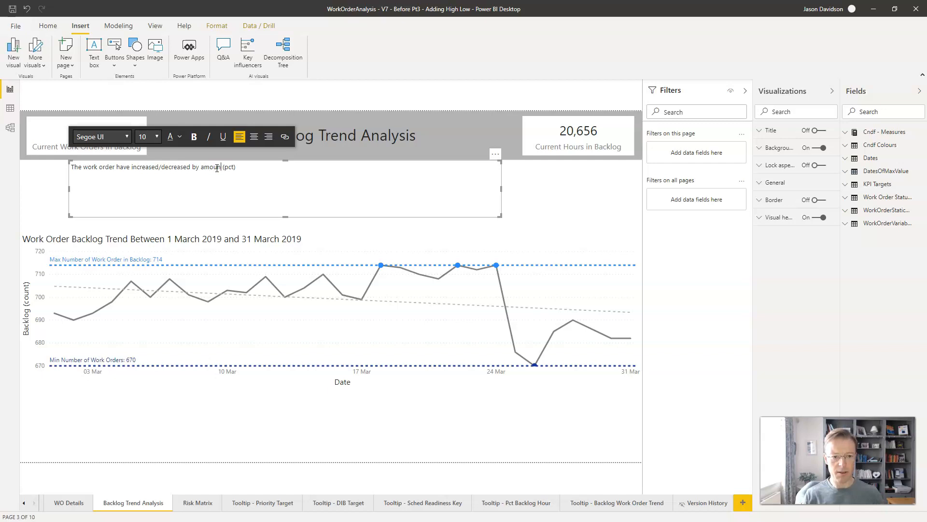
{"action": "key", "text": "BackSpace"}
{"action": "key", "text": "BackSpace"}
{"action": "key", "text": "BackSpace"}
{"action": "type", "text": "value"}
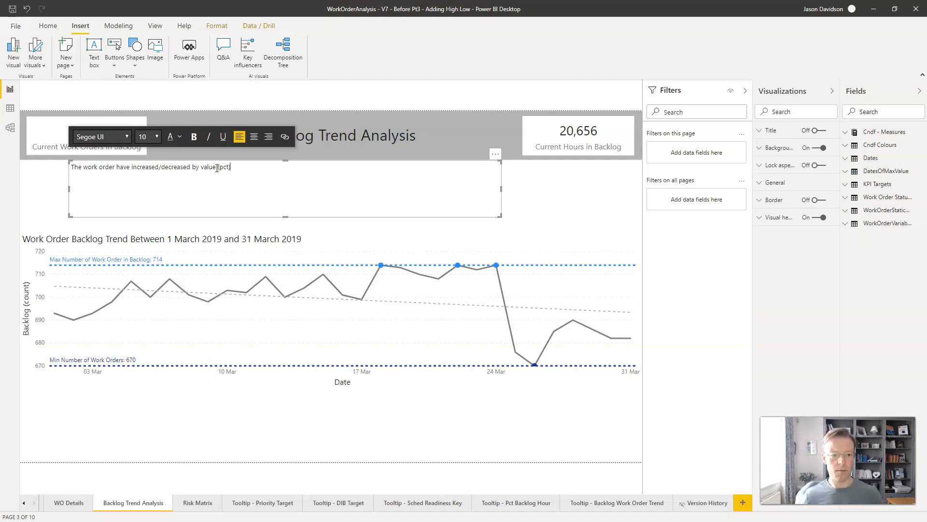
Step: Reword the sentence to "The work order backlog has increased/decreased by value (pct) from first value to last value" and lower the text box's upper edge
{"action": "type", "text": "ba"}
{"action": "type", "text": "cklo"}
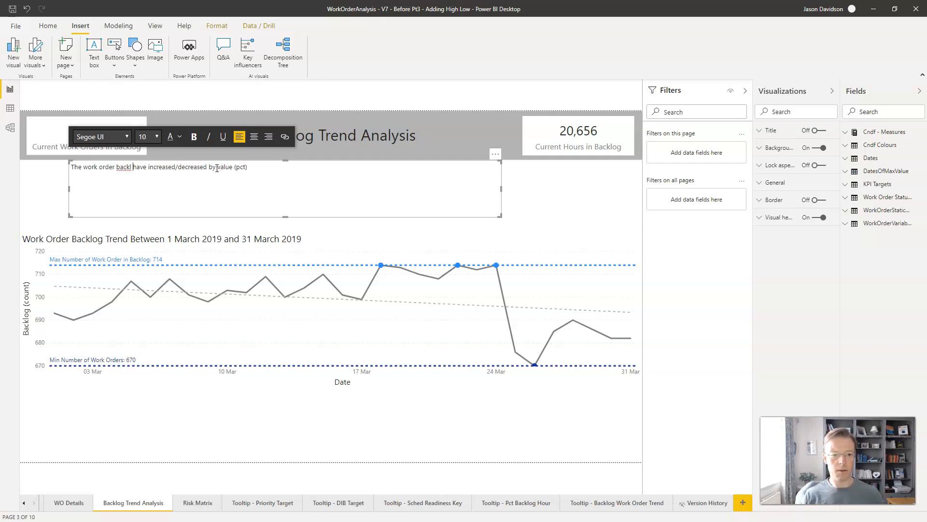
{"action": "type", "text": "g"}
{"action": "key", "text": "Delete"}
{"action": "key", "text": "Delete"}
{"action": "key", "text": "Delete"}
{"action": "key", "text": "Delete"}
{"action": "key", "text": "Delete"}
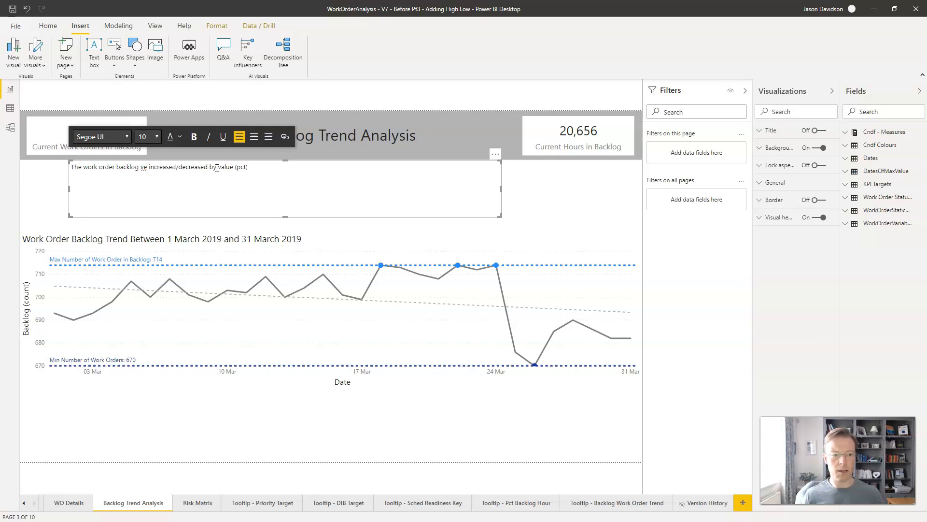
{"action": "type", "text": "has"}
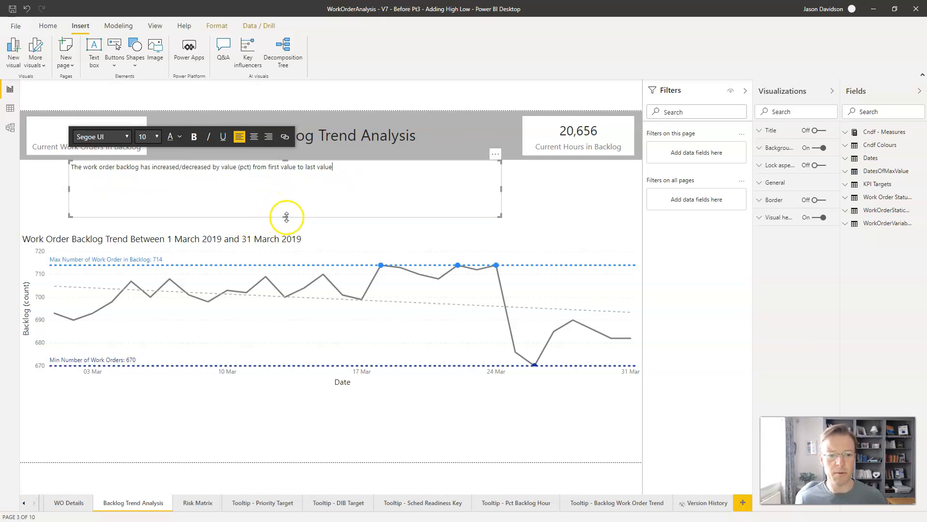
{"action": "left_click_drag", "start_coordinate": [287, 162], "coordinate": [287, 182]}
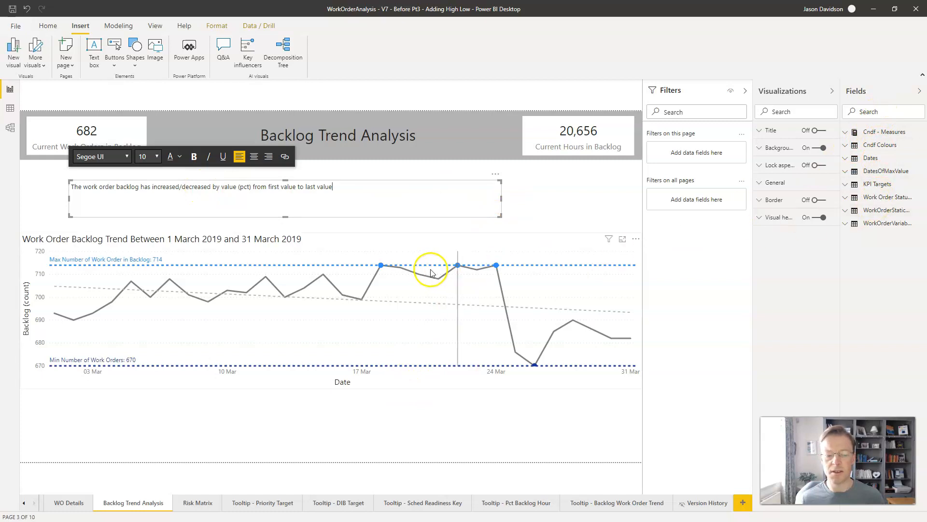
Step: Expand the WorkOrderVariableData table to list its fields and measures
{"action": "left_click", "coordinate": [844, 226]}
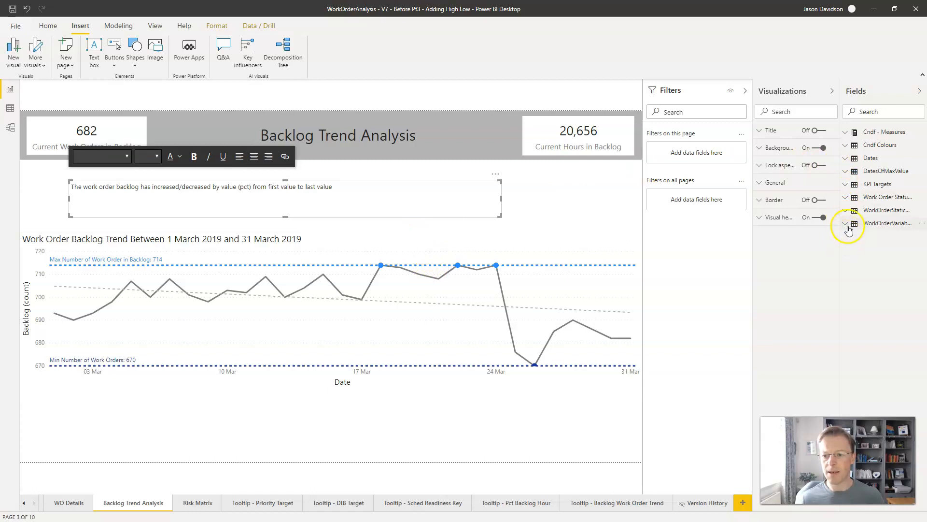
{"action": "left_click", "coordinate": [845, 223]}
{"action": "left_click", "coordinate": [845, 223]}
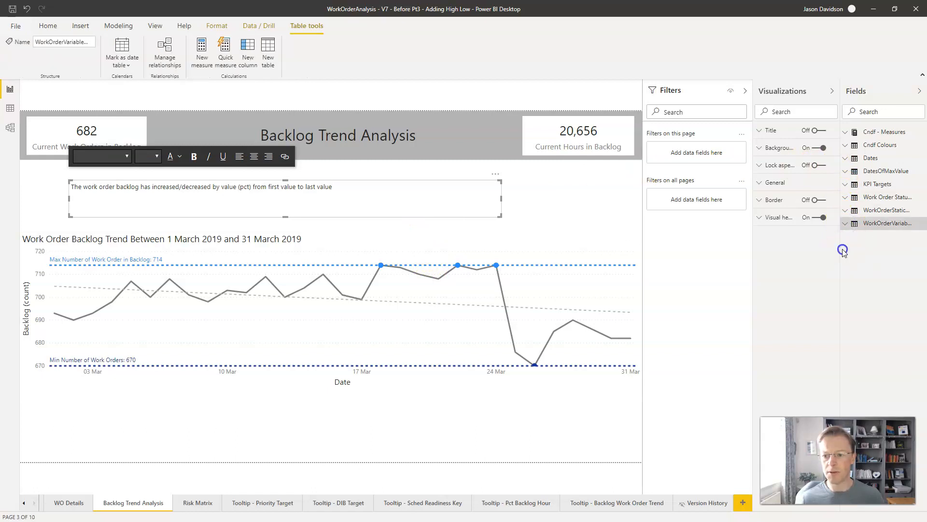
{"action": "left_click", "coordinate": [848, 225]}
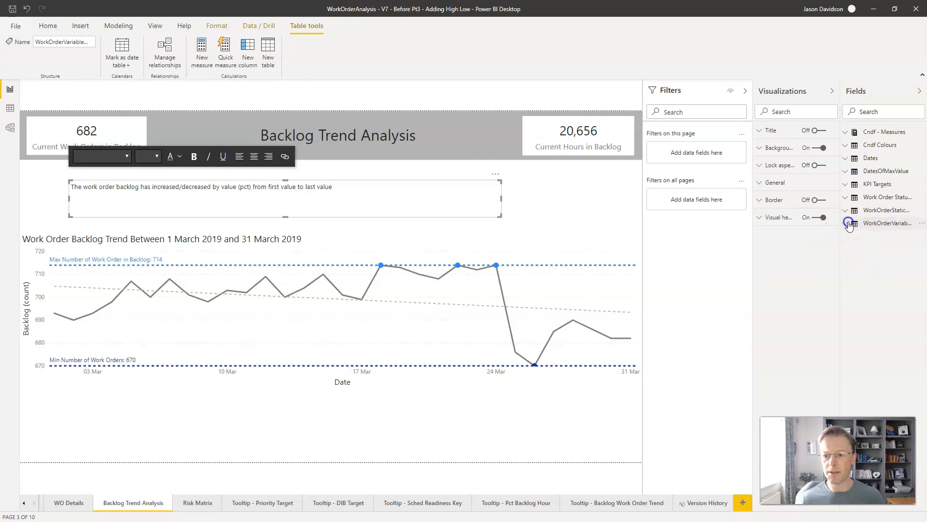
{"action": "left_click", "coordinate": [848, 225]}
{"action": "left_click", "coordinate": [847, 225]}
{"action": "left_click", "coordinate": [847, 224]}
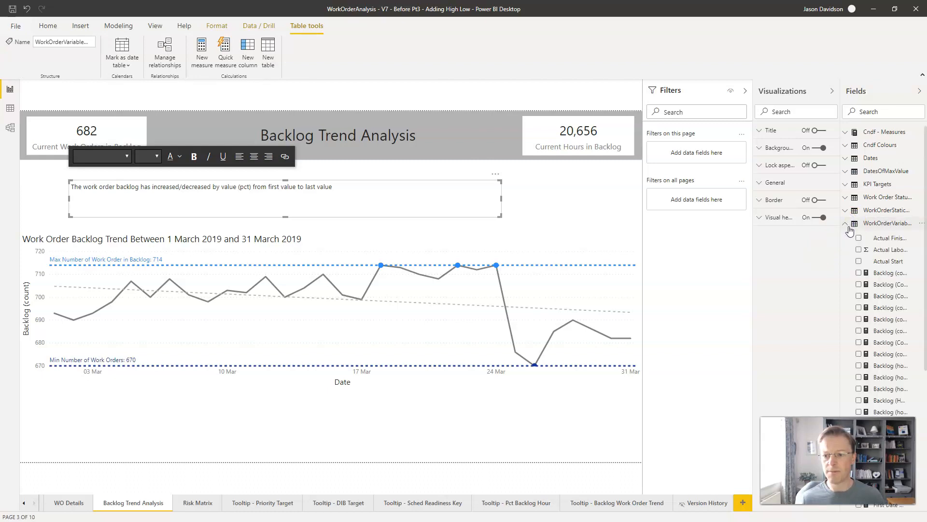
Step: Collapse the Filters pane and widen the Fields pane so the field names are readable
{"action": "left_click_drag", "start_coordinate": [925, 197], "coordinate": [925, 317]}
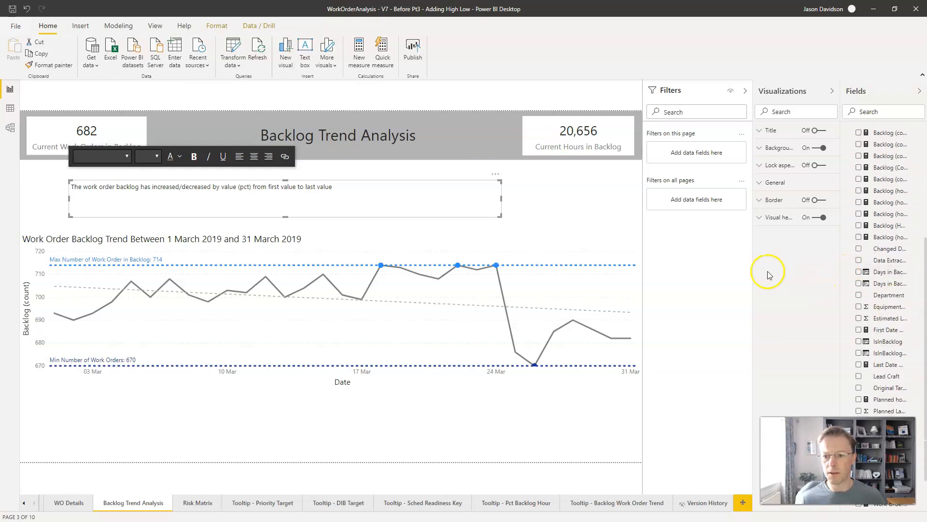
{"action": "left_click", "coordinate": [747, 92]}
{"action": "left_click_drag", "start_coordinate": [840, 221], "coordinate": [797, 226]}
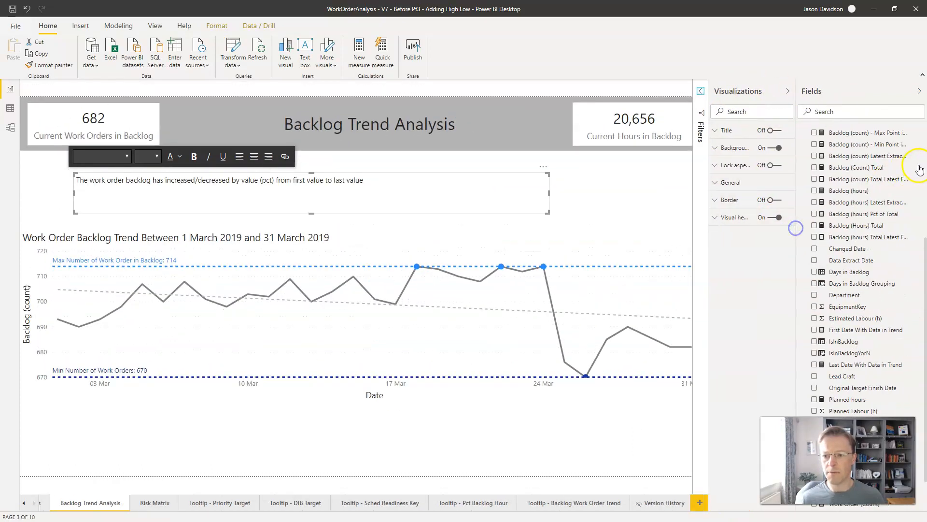
Step: Search the fields for "first" and add a narrow card showing Backlog (Count) - First Value in Range below the trend chart
{"action": "left_click", "coordinate": [853, 110]}
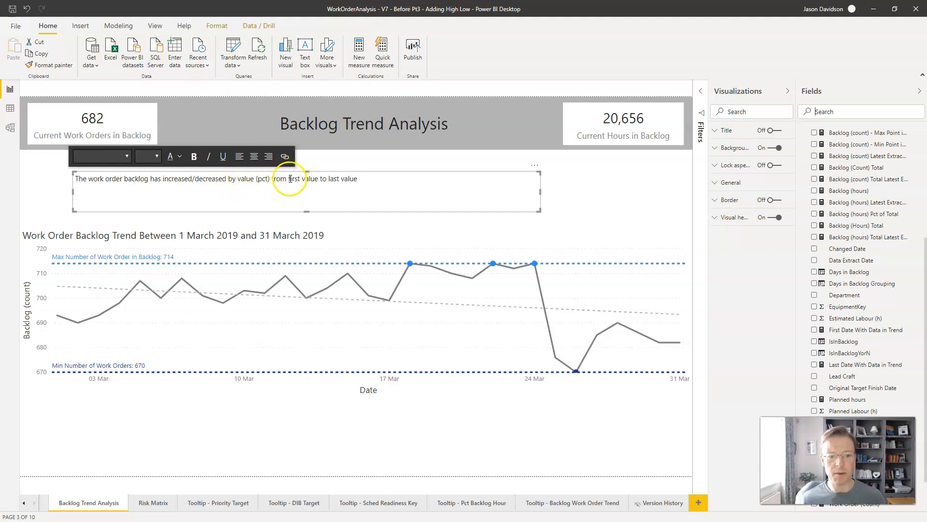
{"action": "left_click", "coordinate": [854, 108]}
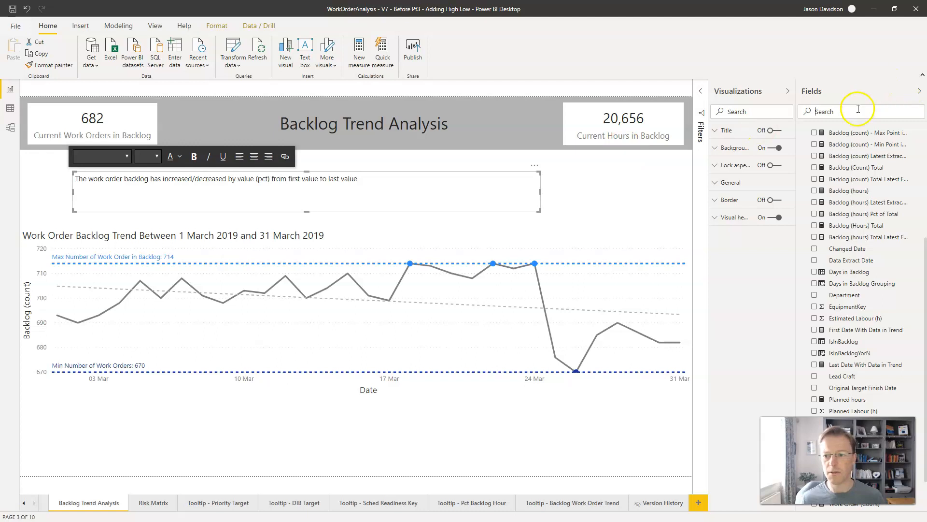
{"action": "type", "text": "first"}
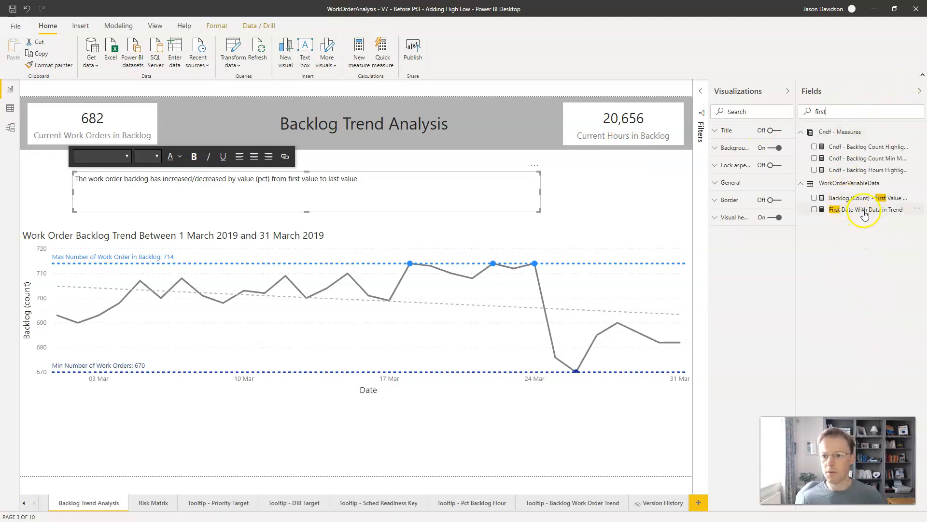
{"action": "left_click_drag", "start_coordinate": [859, 198], "coordinate": [302, 443]}
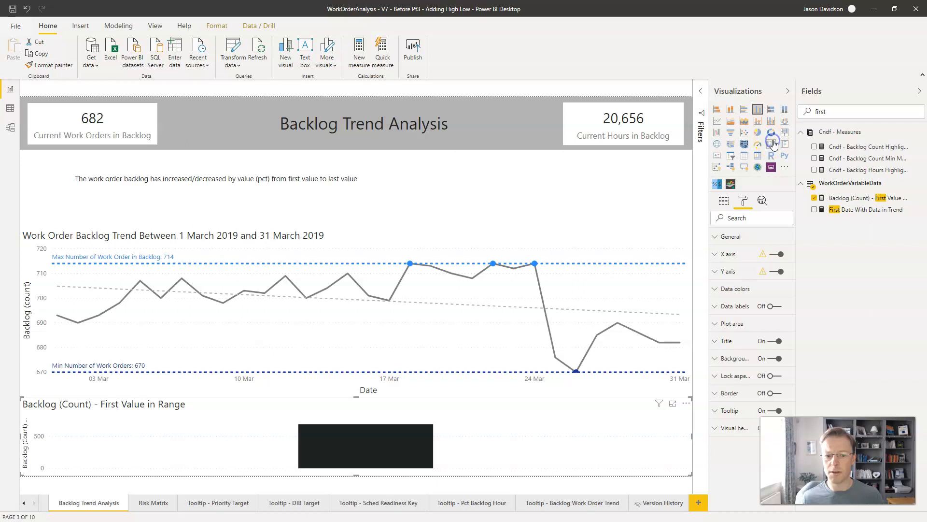
{"action": "left_click", "coordinate": [772, 143]}
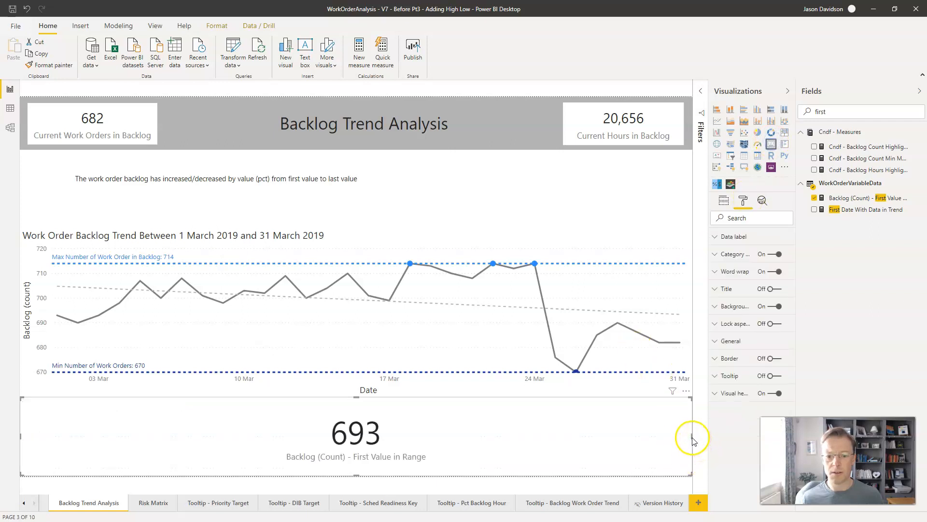
{"action": "left_click_drag", "start_coordinate": [691, 436], "coordinate": [166, 446]}
Step: Search the fields for "last" and add a card showing Last Date With Data in Trend beside the first-value card
{"action": "left_click", "coordinate": [806, 112]}
{"action": "type", "text": "lasst"}
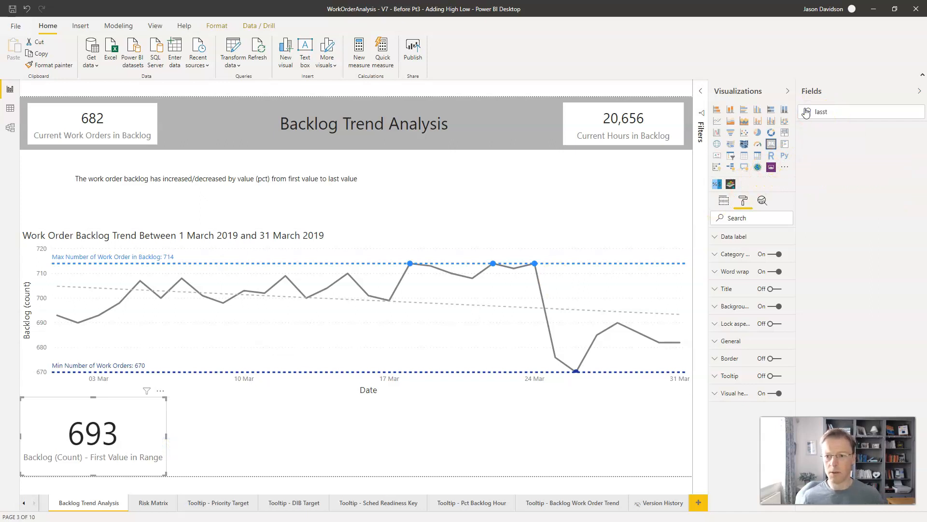
{"action": "key", "text": "BackSpace"}
{"action": "key", "text": "BackSpace"}
{"action": "type", "text": "t"}
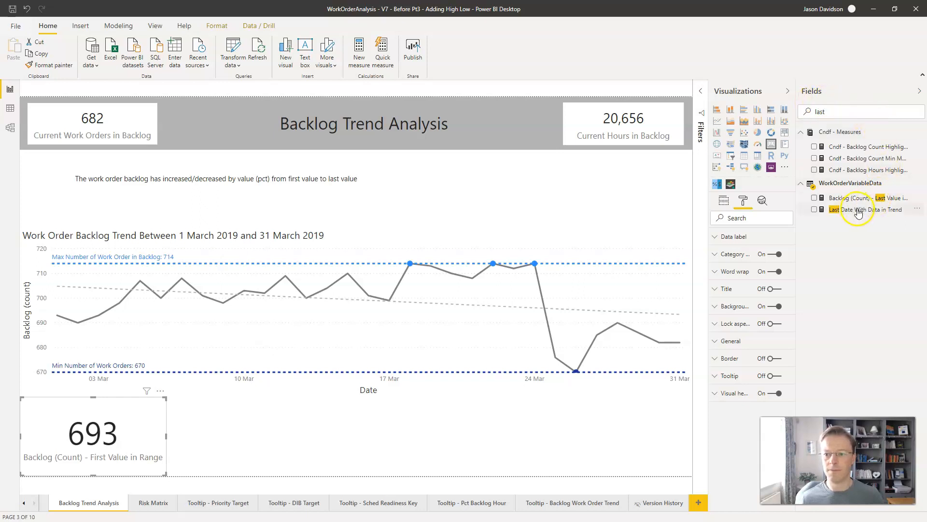
{"action": "left_click_drag", "start_coordinate": [859, 212], "coordinate": [263, 413]}
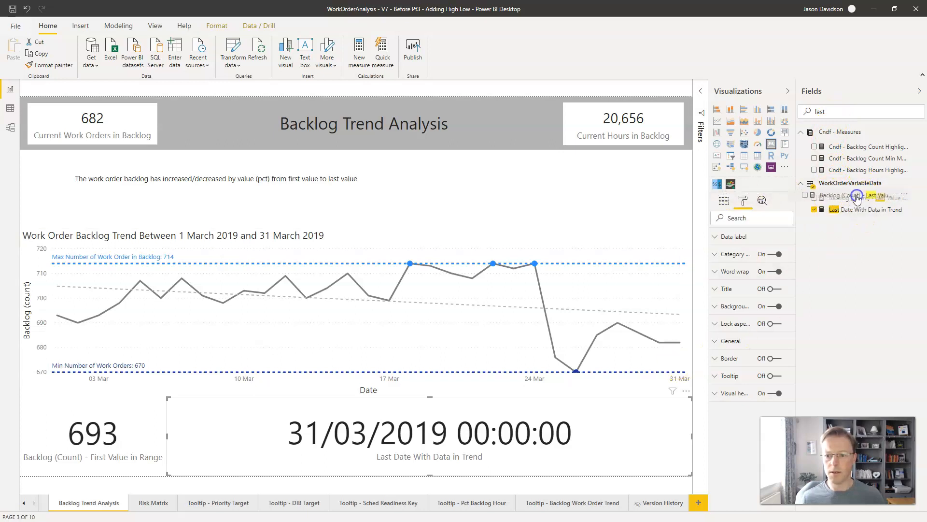
Step: Replace the new card's field with Backlog (Count) - Last Value in Range and narrow the card
{"action": "left_click", "coordinate": [724, 201]}
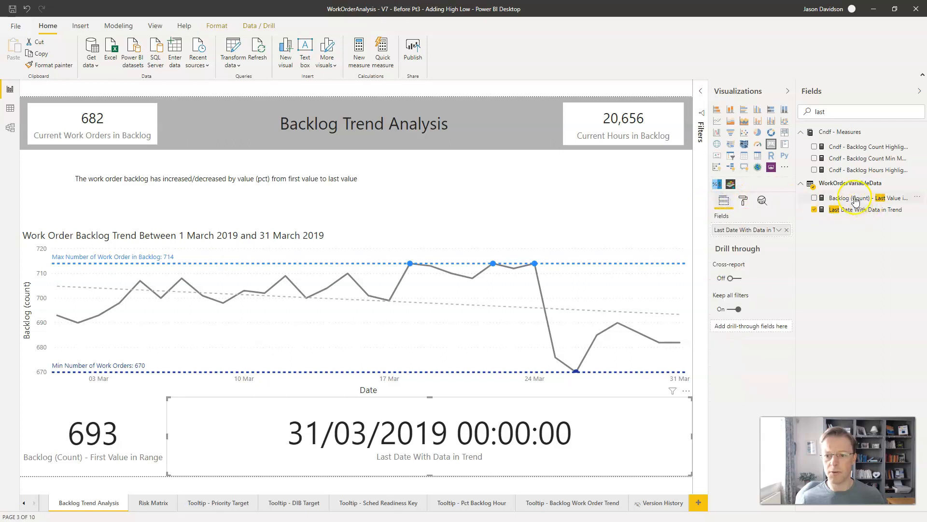
{"action": "left_click_drag", "start_coordinate": [855, 200], "coordinate": [764, 232]}
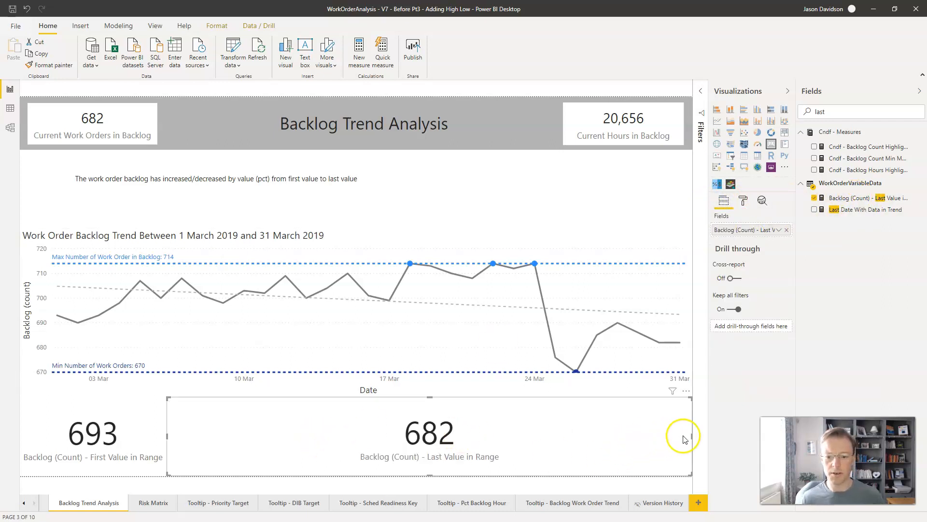
{"action": "left_click_drag", "start_coordinate": [692, 434], "coordinate": [355, 456]}
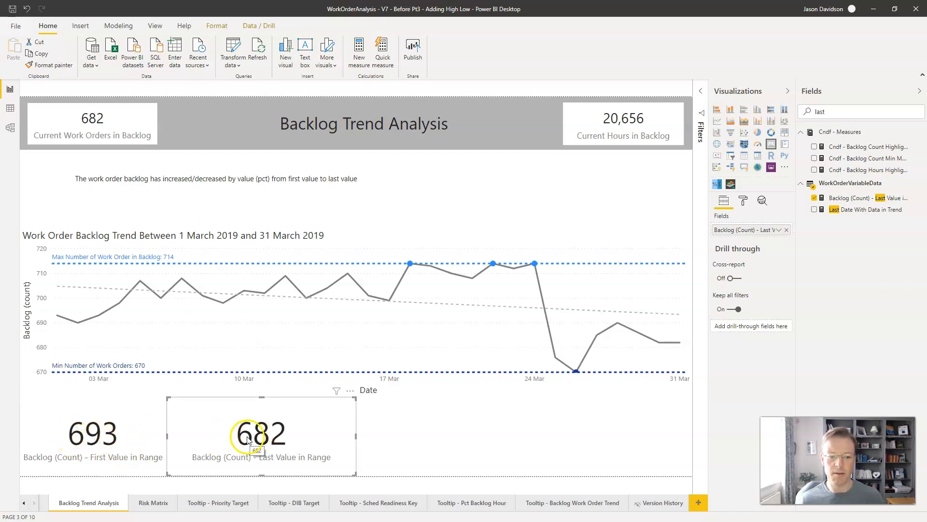
{"action": "left_click", "coordinate": [399, 434]}
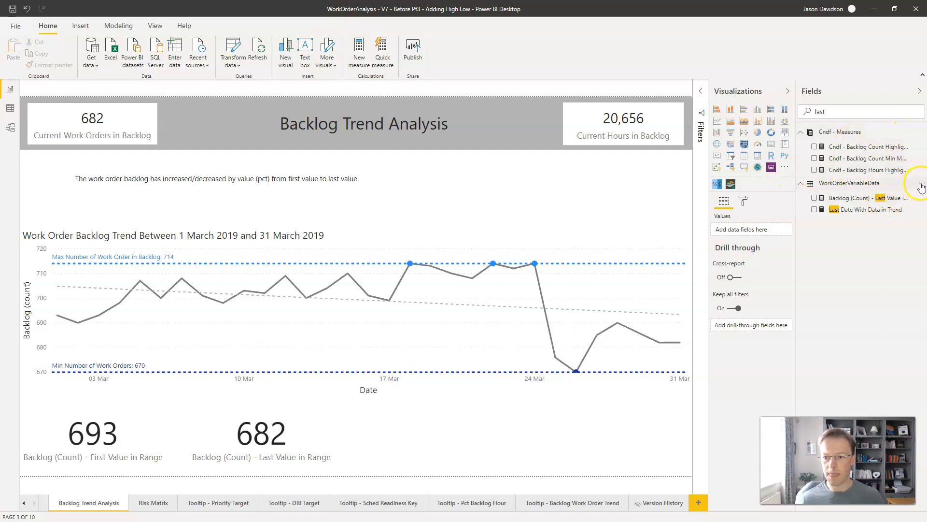
Step: Create a measure in the WorkOrderVariableData table named Backlog (count) Change and enlarge the formula editor
{"action": "left_click", "coordinate": [921, 186]}
{"action": "left_click", "coordinate": [882, 196]}
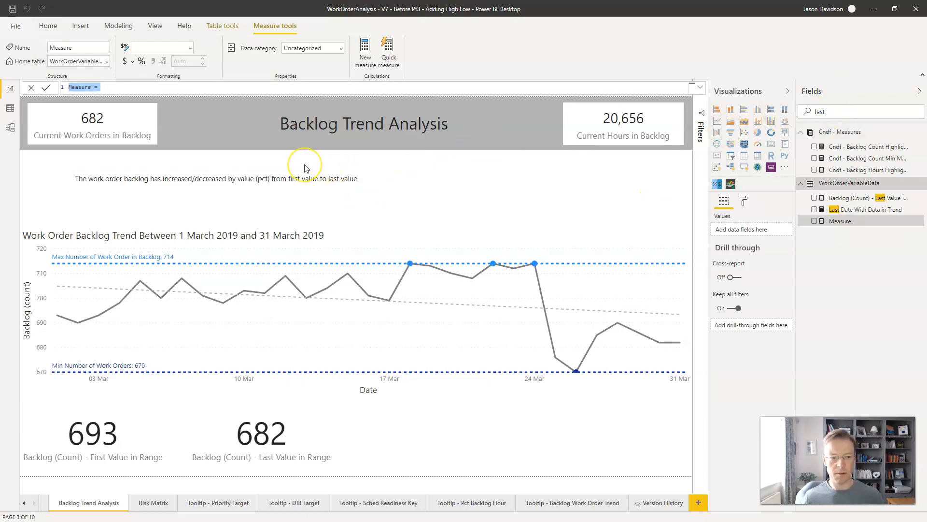
{"action": "type", "text": "b"}
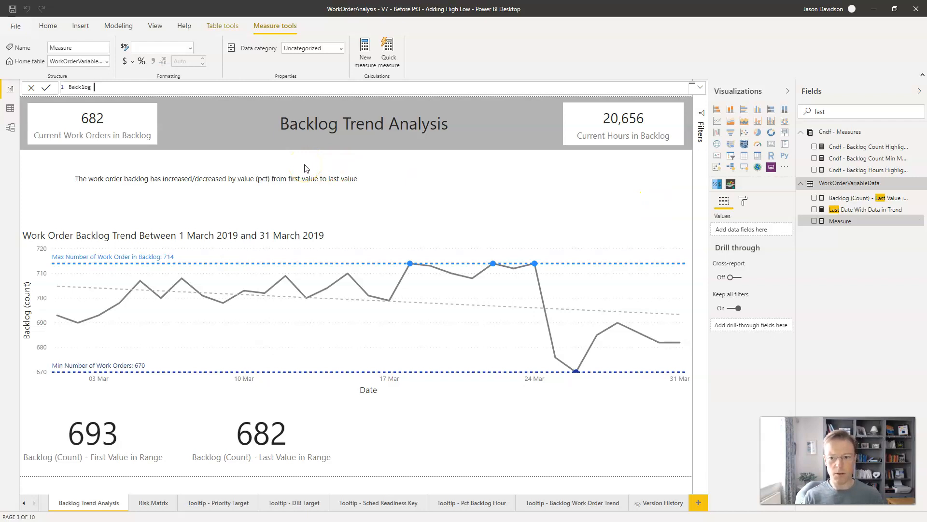
{"action": "type", "text": "acklog (count) Change ="}
{"action": "key", "text": "shift+Return"}
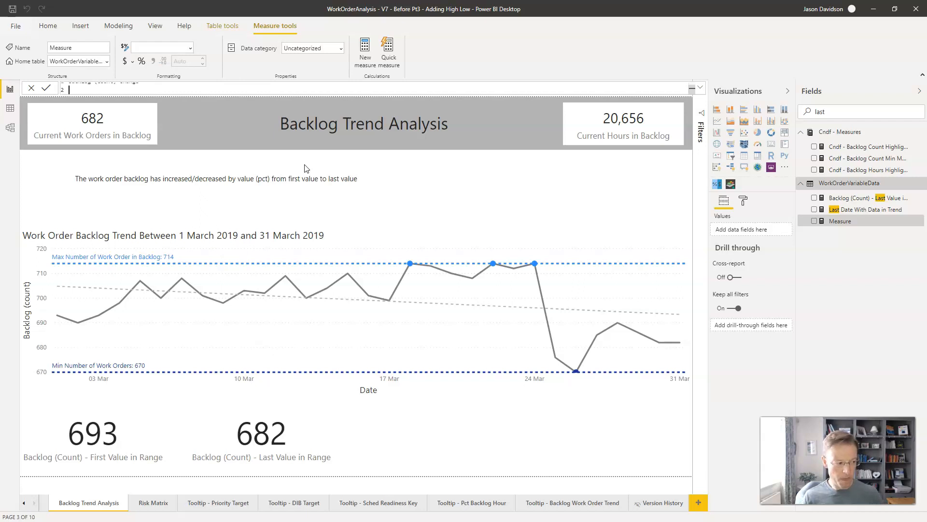
{"action": "type", "text": "VAR"}
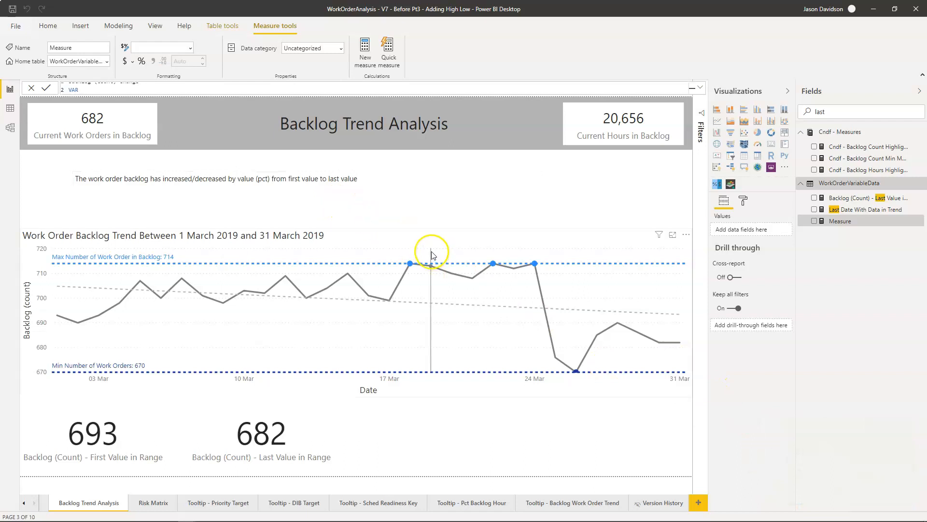
{"action": "left_click", "coordinate": [699, 87]}
{"action": "left_click", "coordinate": [146, 123]}
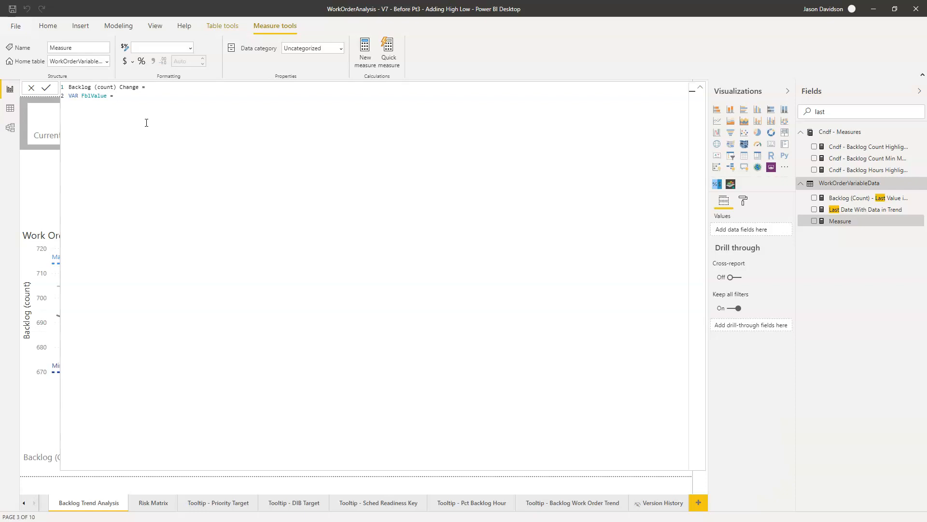
{"action": "type", "text": "irs"}
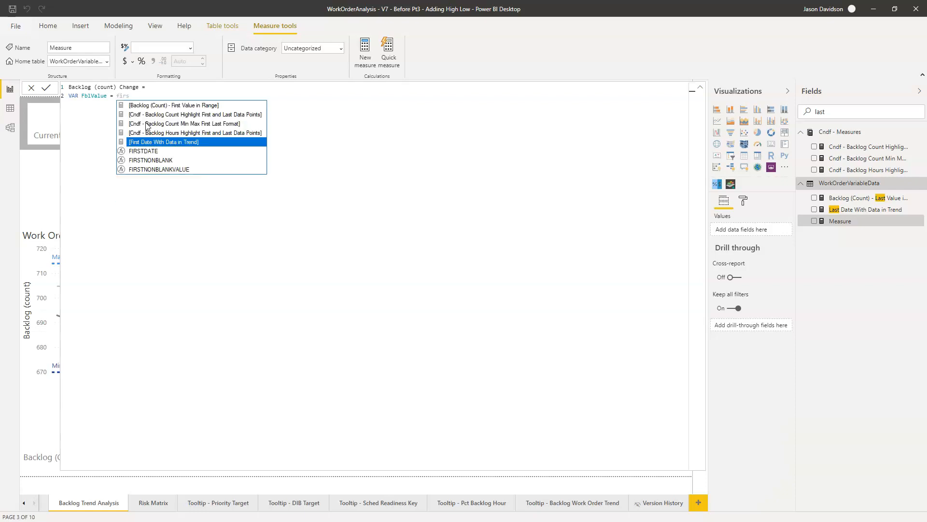
{"action": "key", "text": "Up"}
{"action": "key", "text": "Up"}
{"action": "key", "text": "Up"}
{"action": "key", "text": "Up"}
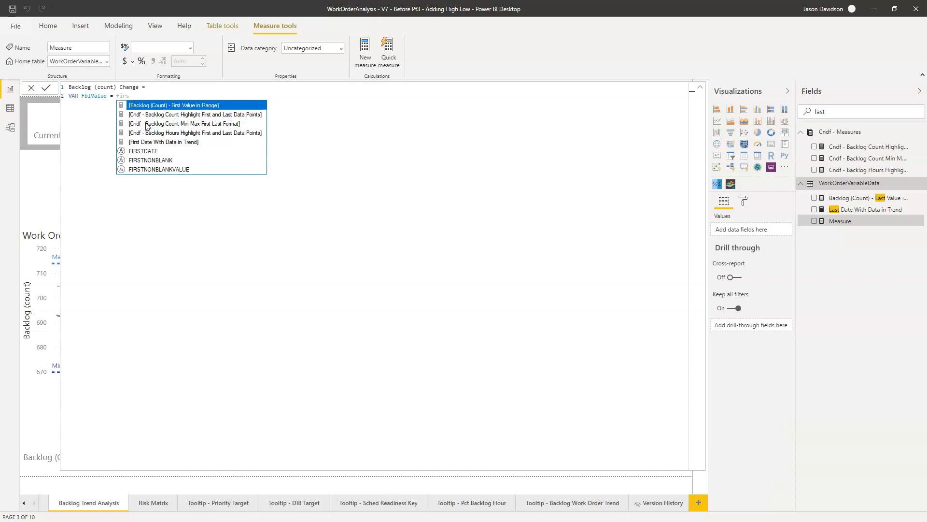
{"action": "key", "text": "Tab"}
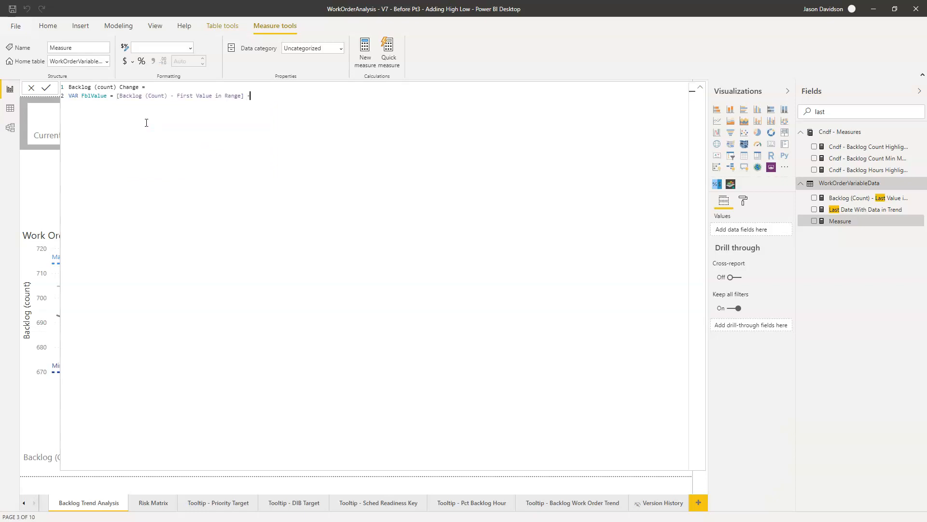
{"action": "type", "text": "- last"}
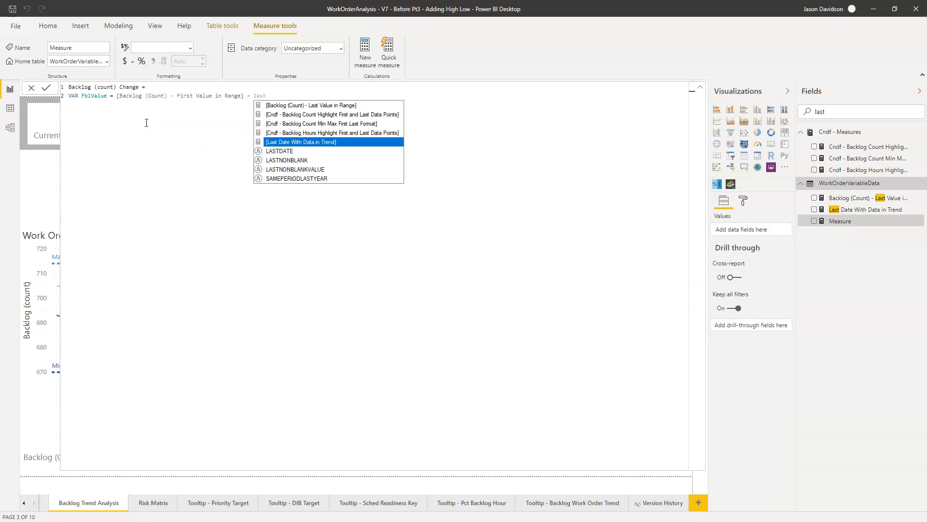
{"action": "key", "text": "BackSpace"}
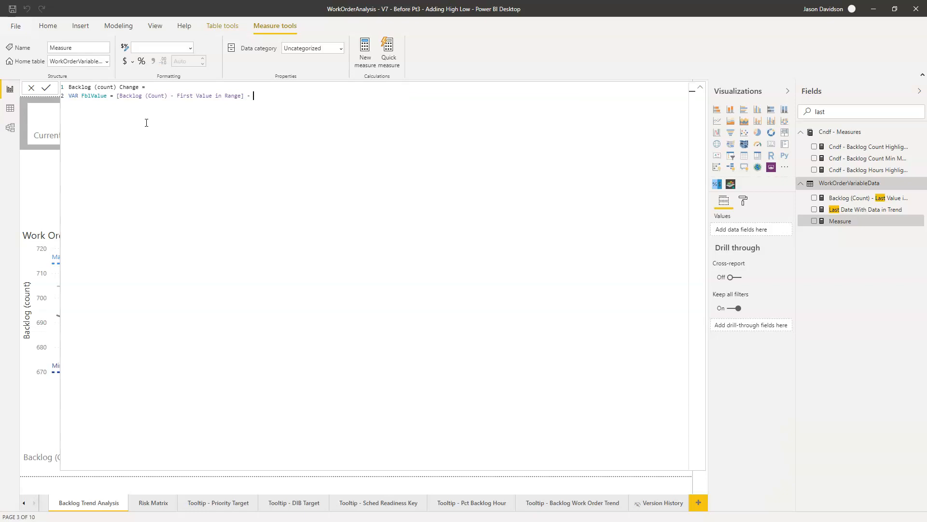
{"action": "key", "text": "Home"}
{"action": "key", "text": "Delete"}
{"action": "key", "text": "Delete"}
{"action": "key", "text": "Delete"}
{"action": "key", "text": "Delete"}
{"action": "key", "text": "Delete"}
{"action": "key", "text": "Delete"}
{"action": "key", "text": "Delete"}
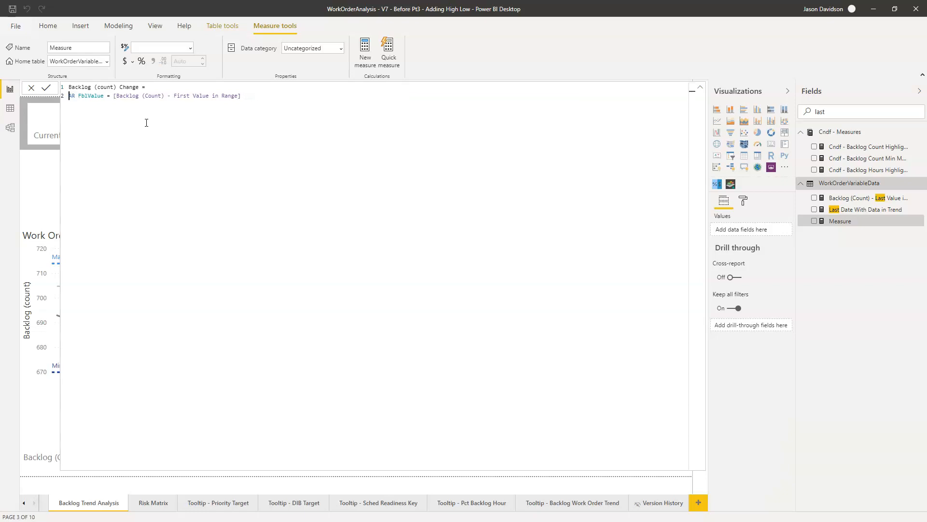
{"action": "key", "text": "Delete"}
{"action": "key", "text": "Delete"}
{"action": "key", "text": "Delete"}
{"action": "key", "text": "Delete"}
{"action": "key", "text": "Delete"}
{"action": "key", "text": "Delete"}
{"action": "key", "text": "Delete"}
{"action": "key", "text": "Delete"}
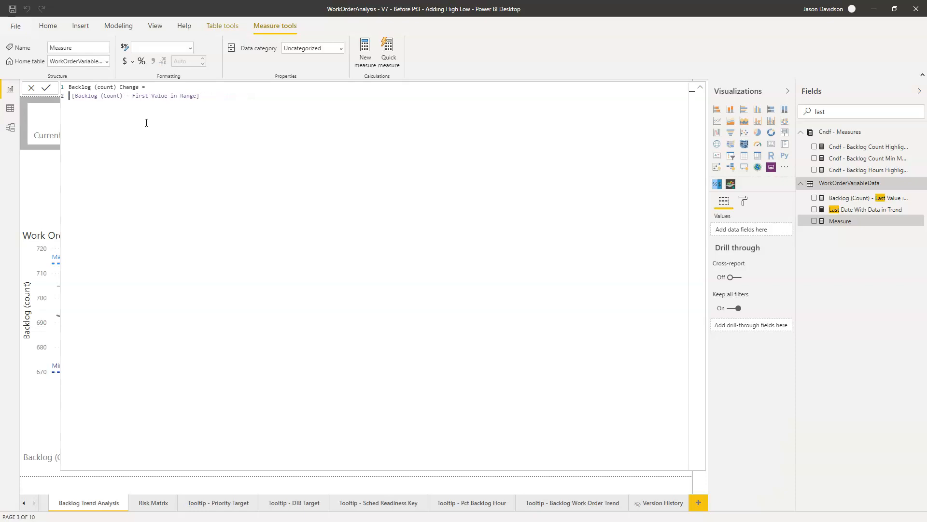
{"action": "key", "text": "shift+End"}
{"action": "key", "text": "ctrl+x"}
{"action": "type", "text": "Fbl"}
{"action": "type", "text": "first"}
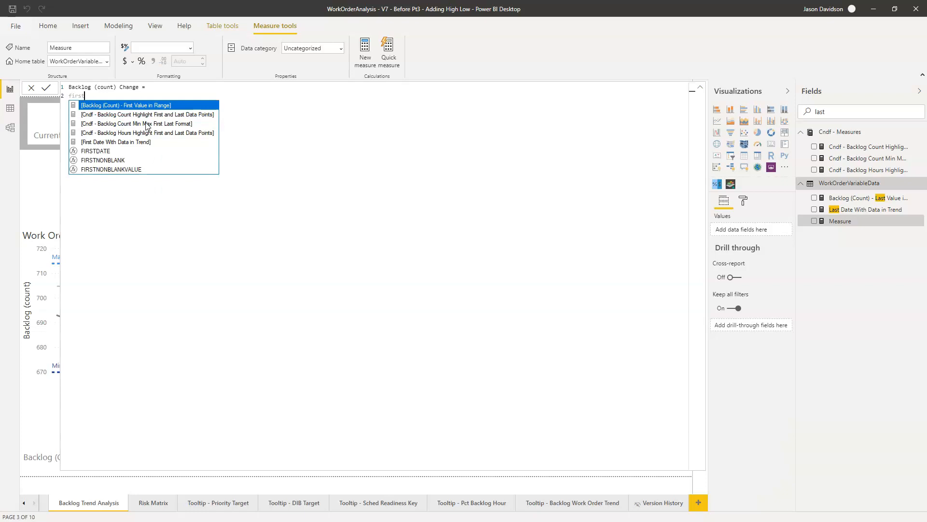
Step: Define the measure as [Backlog (Count) - First Value in Range] - [Backlog (Count) - Last Value in Range] and commit it
{"action": "key", "text": "Tab"}
{"action": "type", "text": "- "}
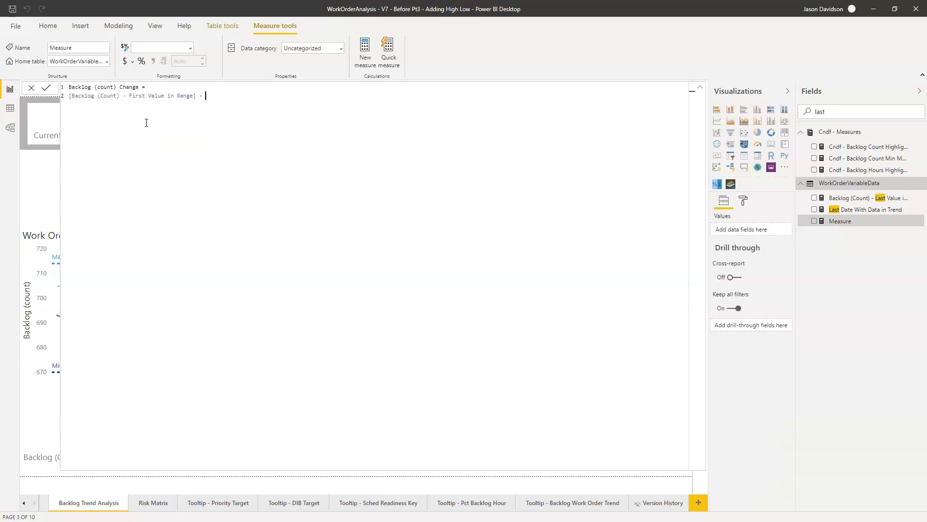
{"action": "type", "text": "las"}
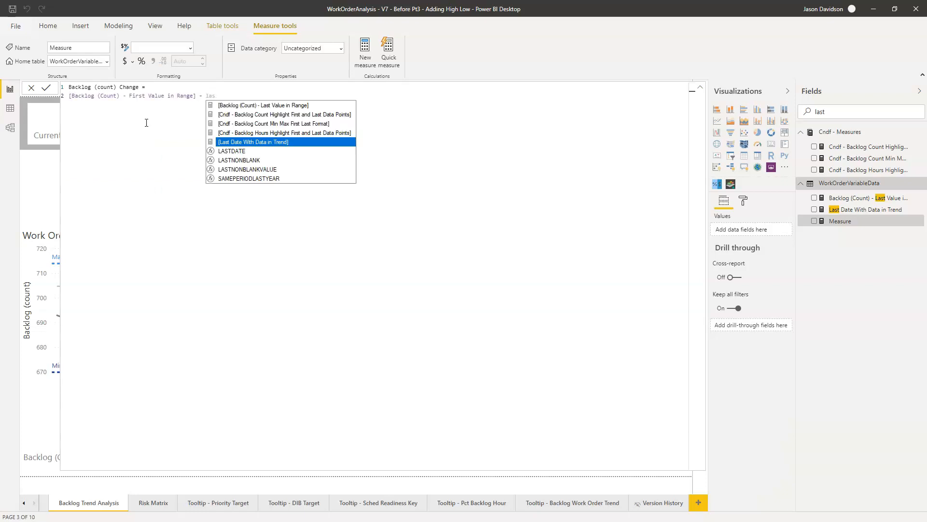
{"action": "key", "text": "Up"}
{"action": "key", "text": "Up"}
{"action": "key", "text": "Up"}
{"action": "key", "text": "Up"}
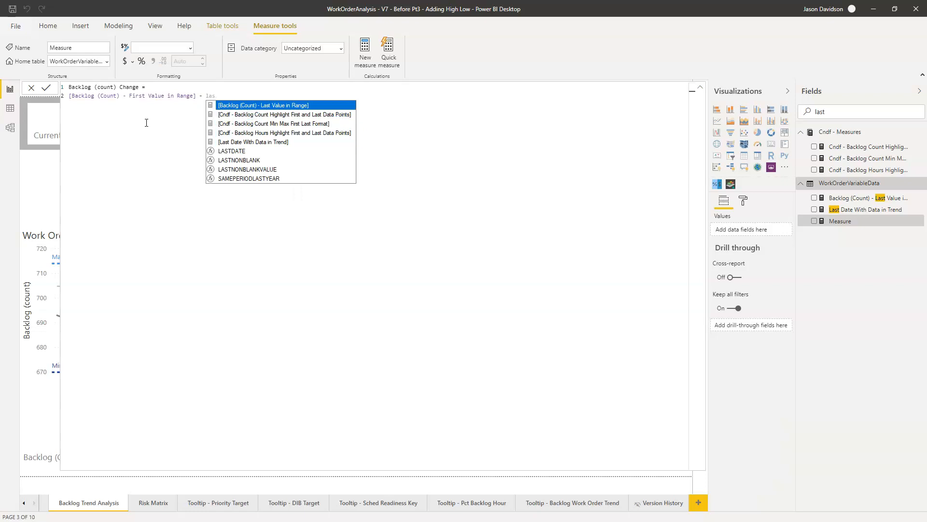
{"action": "key", "text": "Tab"}
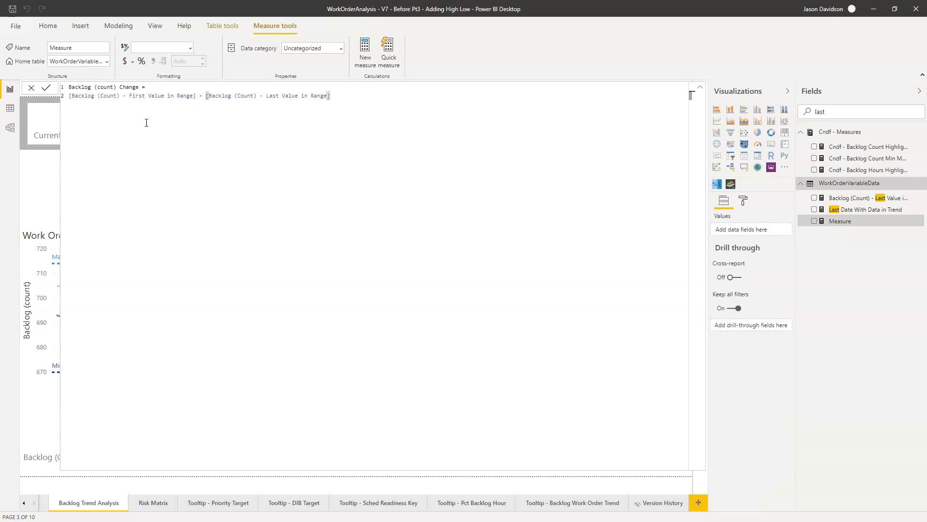
{"action": "left_click", "coordinate": [47, 88]}
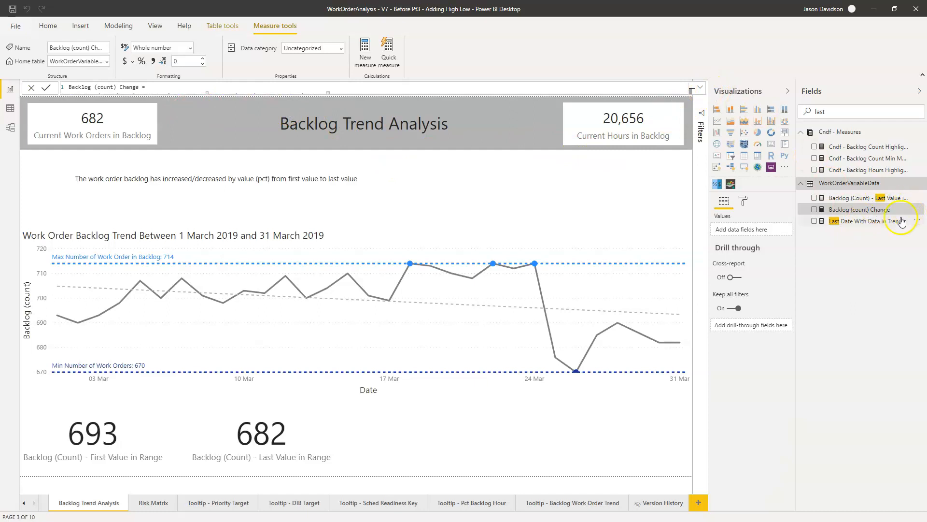
Step: Create another measure in the WorkOrderVariableData table named Backlog (count) change Direction, using the enlarged formula editor
{"action": "left_click", "coordinate": [916, 221]}
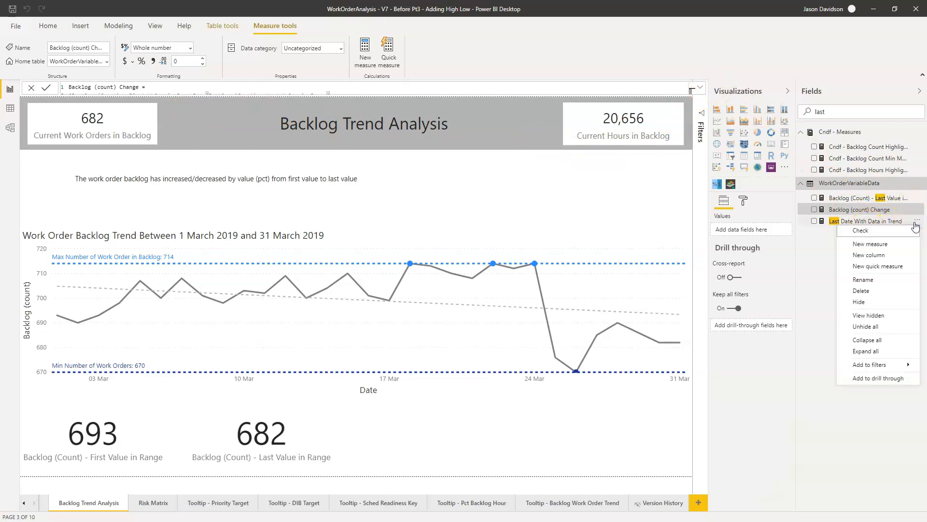
{"action": "left_click", "coordinate": [869, 244]}
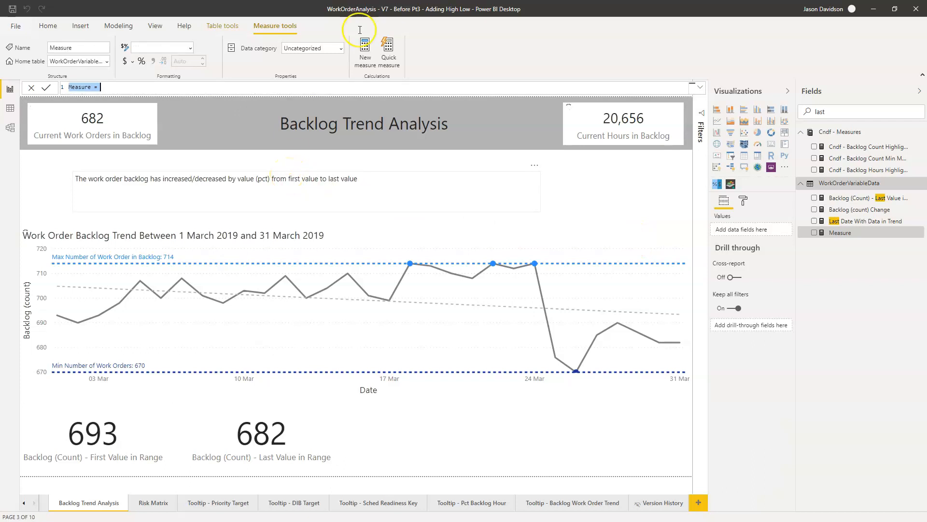
{"action": "left_click", "coordinate": [702, 92]}
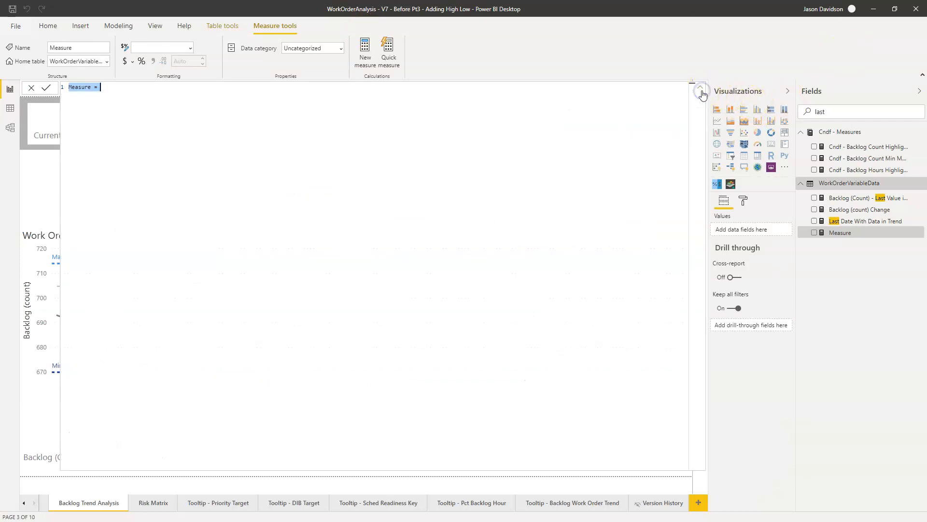
{"action": "type", "text": "B"}
{"action": "type", "text": "(count"}
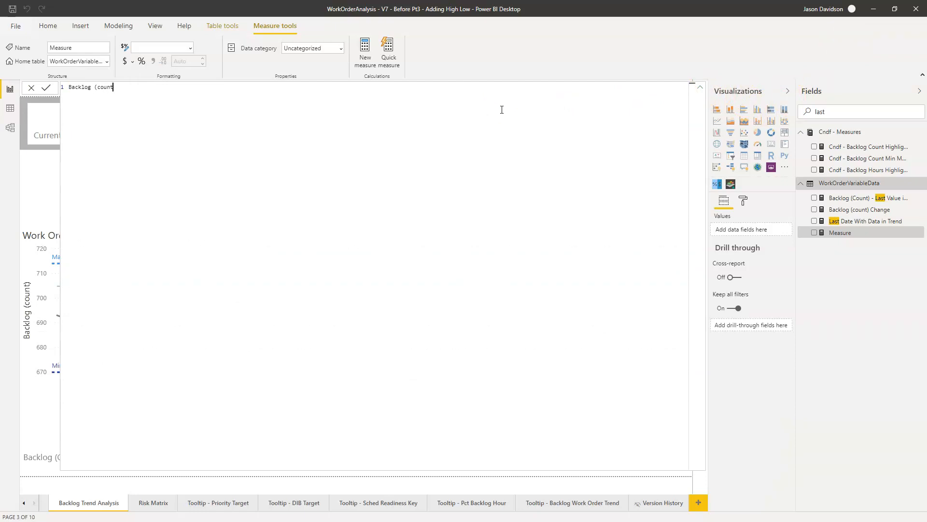
{"action": "type", "text": ") change Dirrection"}
{"action": "key", "text": "BackSpace"}
{"action": "key", "text": "BackSpace"}
{"action": "key", "text": "BackSpace"}
{"action": "key", "text": "BackSpace"}
{"action": "key", "text": "BackSpace"}
{"action": "key", "text": "BackSpace"}
{"action": "type", "text": "ection "}
{"action": "type", "text": "= "}
{"action": "type", "text": "VAR "}
{"action": "type", "text": "FBL"}
{"action": "type", "text": "Value "}
{"action": "type", "text": "= firs"}
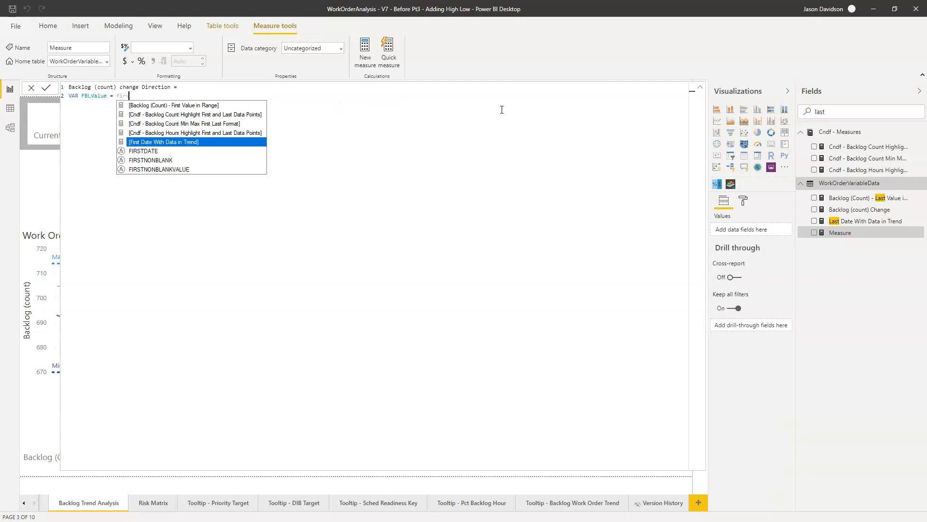
Step: Declare a variable FBLValue in the formula equal to [Backlog (Count) - First Value in Range]
{"action": "key", "text": "Up"}
{"action": "key", "text": "Up"}
{"action": "key", "text": "Up"}
{"action": "key", "text": "Up"}
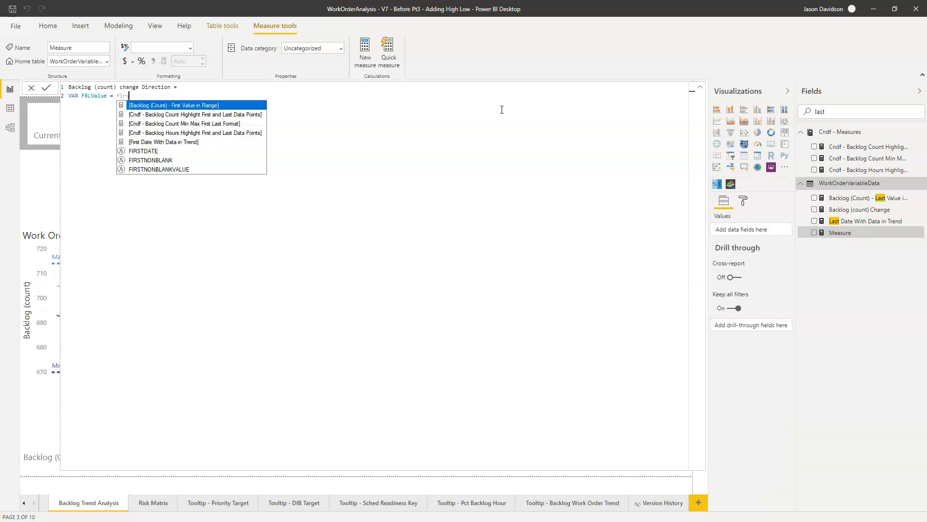
{"action": "key", "text": "Tab"}
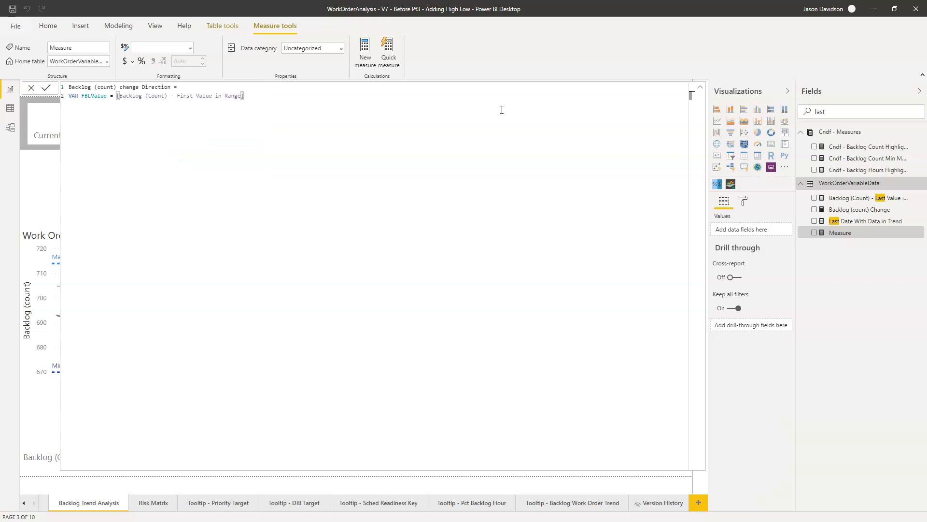
Step: Declare a variable LBLValue on the following line equal to [Backlog (Count) - Last Value in Range]
{"action": "type", "text": "AR LBLValue = Last"}
{"action": "key", "text": "Up"}
{"action": "key", "text": "Up"}
{"action": "key", "text": "Up"}
{"action": "key", "text": "Up"}
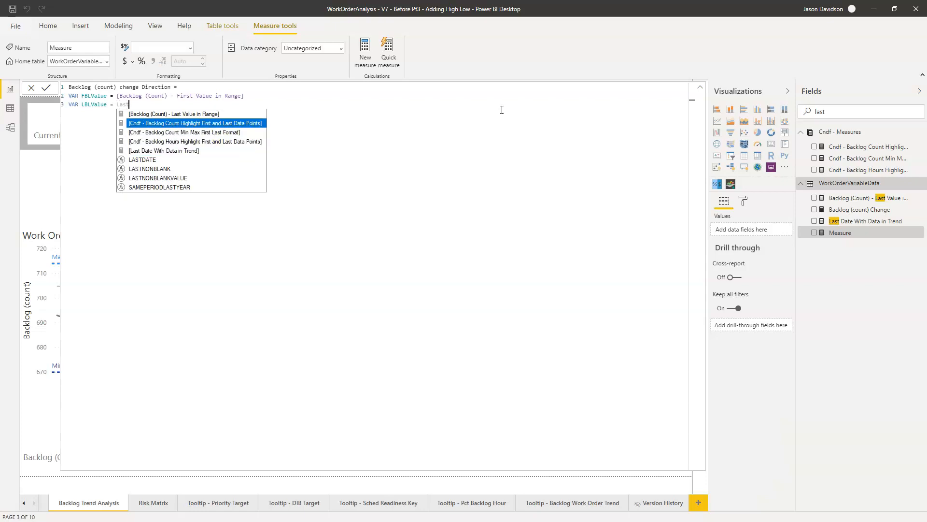
{"action": "key", "text": "Tab"}
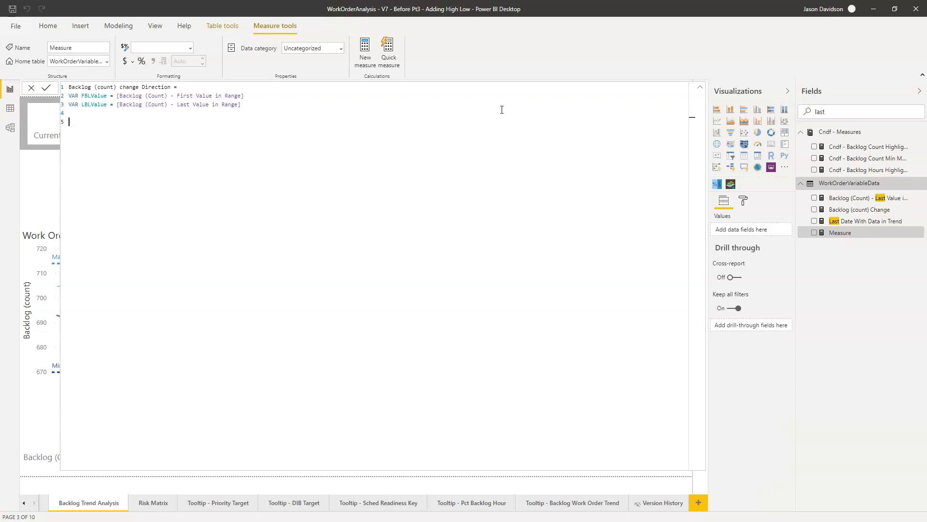
Step: Below a blank line, declare a variable BLChange equal to FBLValue - LBLValue
{"action": "type", "text": "VAR BLChange = FL"}
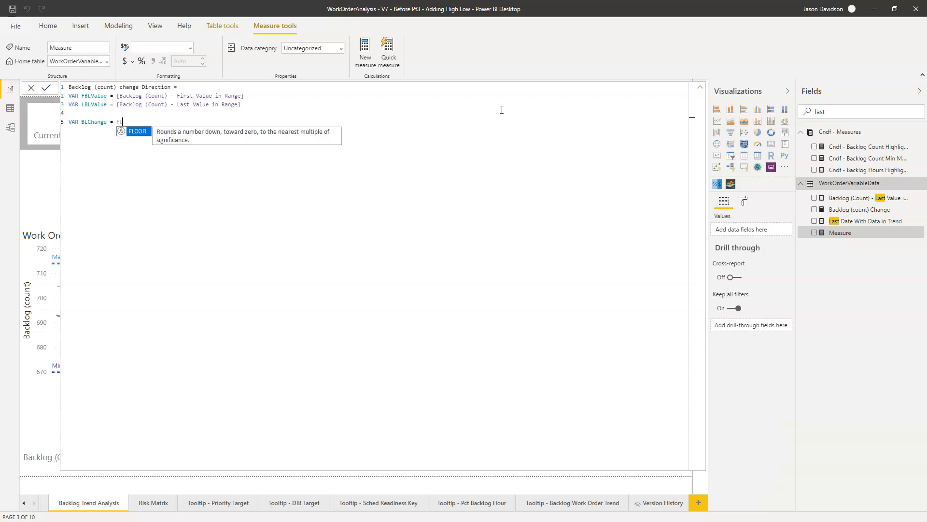
{"action": "type", "text": "Va"}
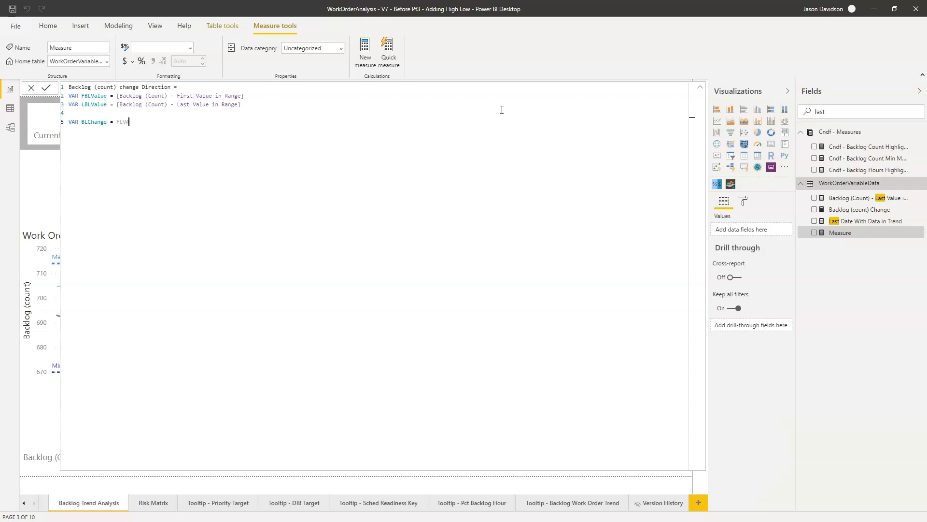
{"action": "type", "text": "lue"}
{"action": "key", "text": "BackSpace"}
{"action": "key", "text": "BackSpace"}
{"action": "key", "text": "BackSpace"}
{"action": "key", "text": "BackSpace"}
{"action": "key", "text": "BackSpace"}
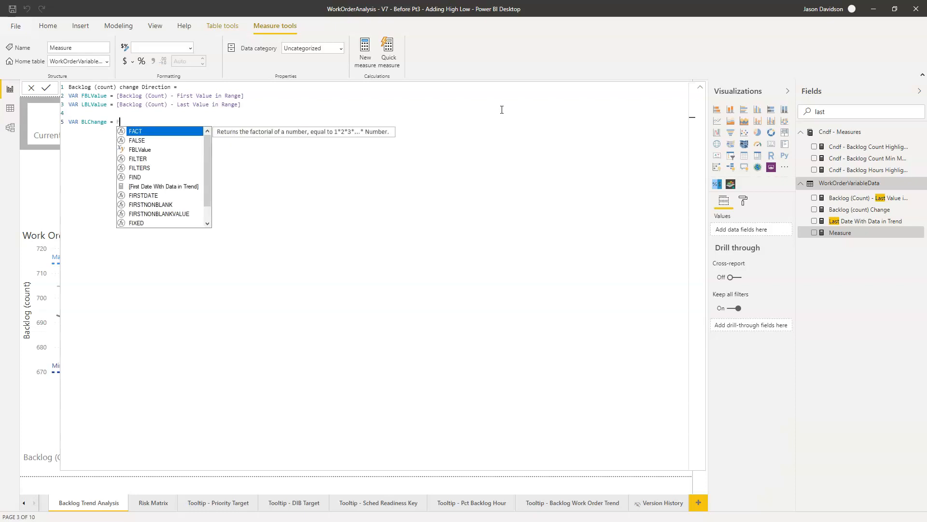
{"action": "type", "text": "BL"}
{"action": "key", "text": "Tab"}
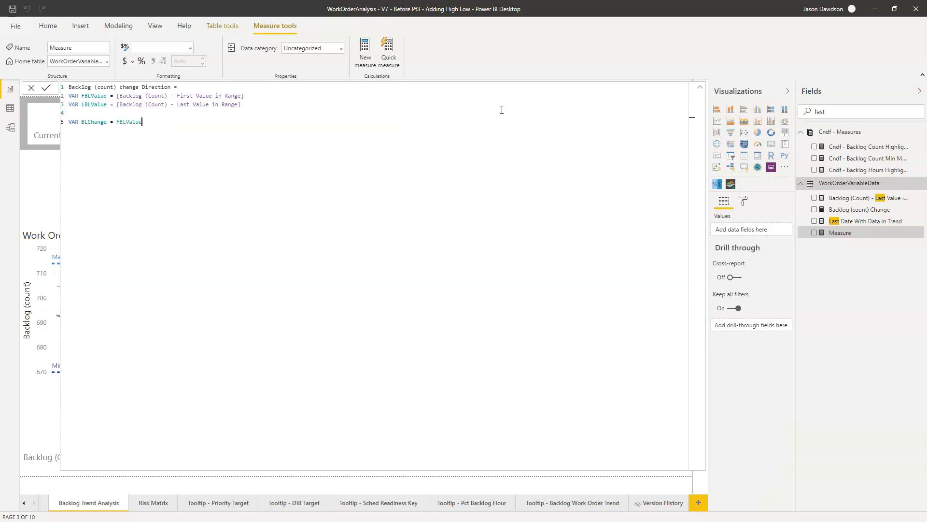
{"action": "type", "text": "0- LB"}
{"action": "key", "text": "Tab"}
{"action": "left_click", "coordinate": [148, 122]}
{"action": "key", "text": "BackSpace"}
{"action": "key", "text": "shift+Return"}
Step: Declare a variable RESULT in the formula that starts a SWITCH function evaluating TRUE(), with SWITCH on its own line
{"action": "type", "text": "VAR RESULT = SWITCH("}
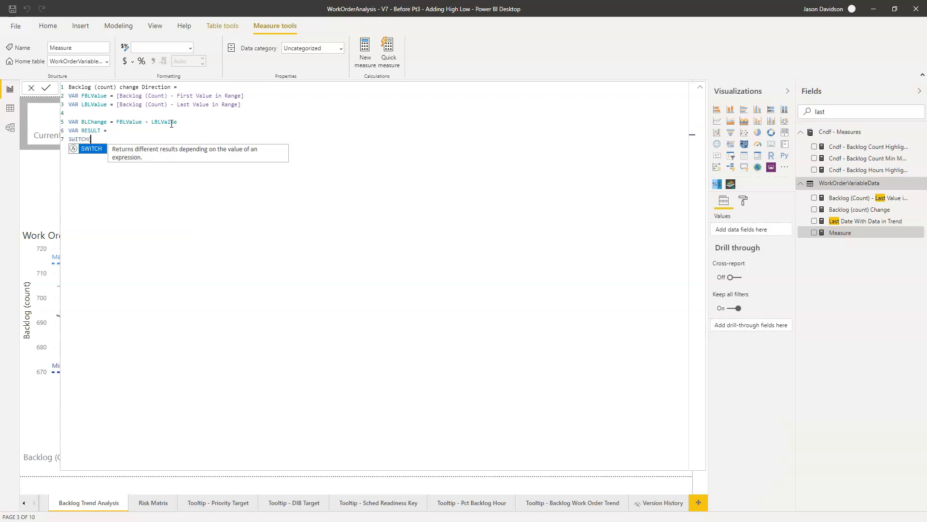
{"action": "key", "text": "Tab"}
{"action": "type", "text": "T"}
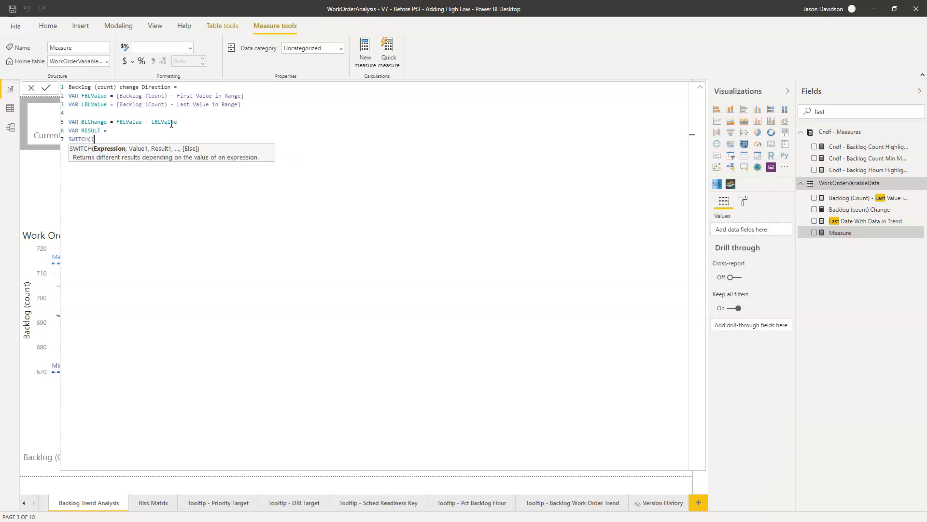
{"action": "key", "text": "BackSpace"}
{"action": "key", "text": "BackSpace"}
{"action": "type", "text": "TUR"}
{"action": "key", "text": "BackSpace"}
{"action": "key", "text": "BackSpace"}
{"action": "type", "text": "RU"}
{"action": "key", "text": "Tab"}
{"action": "type", "text": "),"}
{"action": "key", "text": "shift+Return"}
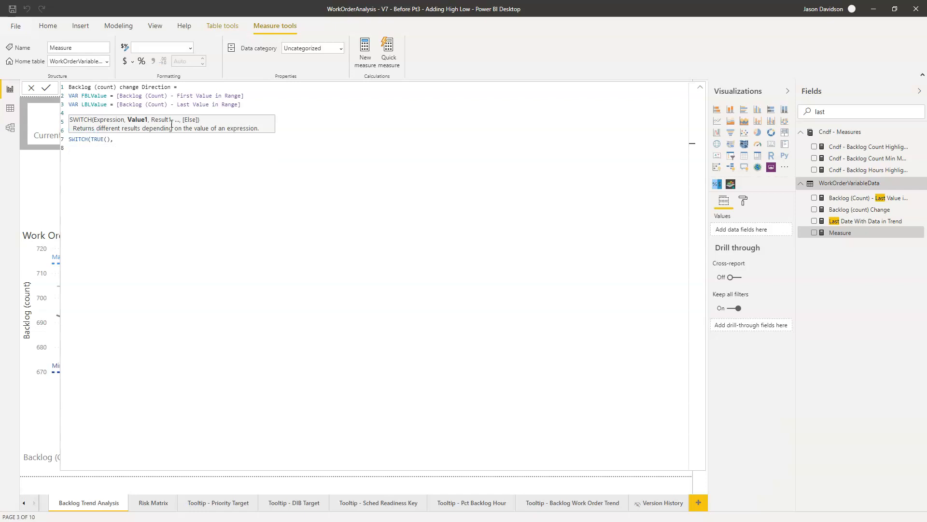
Step: Add the first SWITCH condition BLChange > 0 with the result "Decreased"
{"action": "type", "text": "bl"}
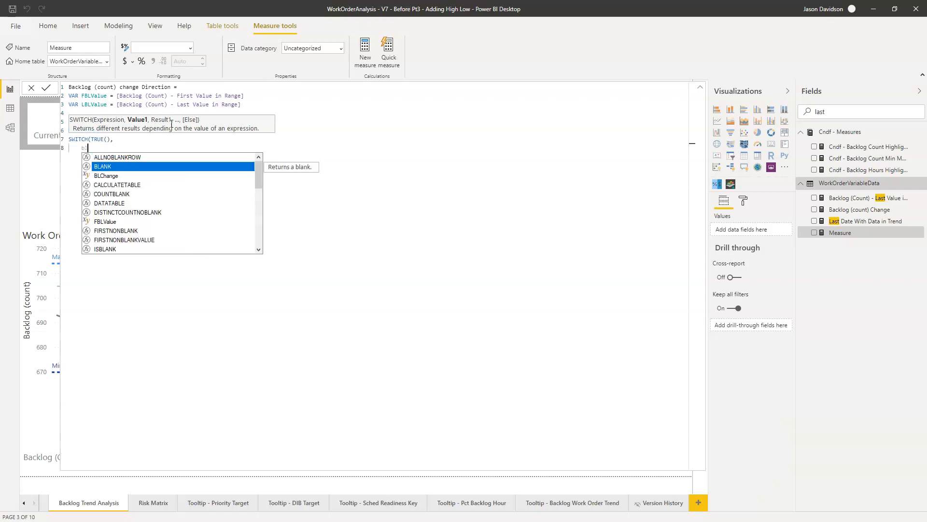
{"action": "type", "text": "ch"}
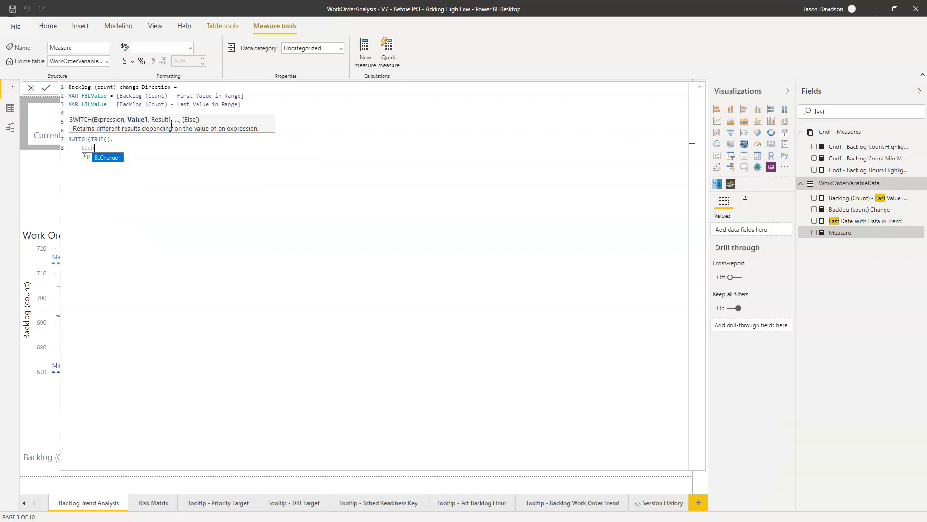
{"action": "key", "text": "Tab"}
{"action": "type", "text": ">"}
{"action": "key", "text": "BackSpace"}
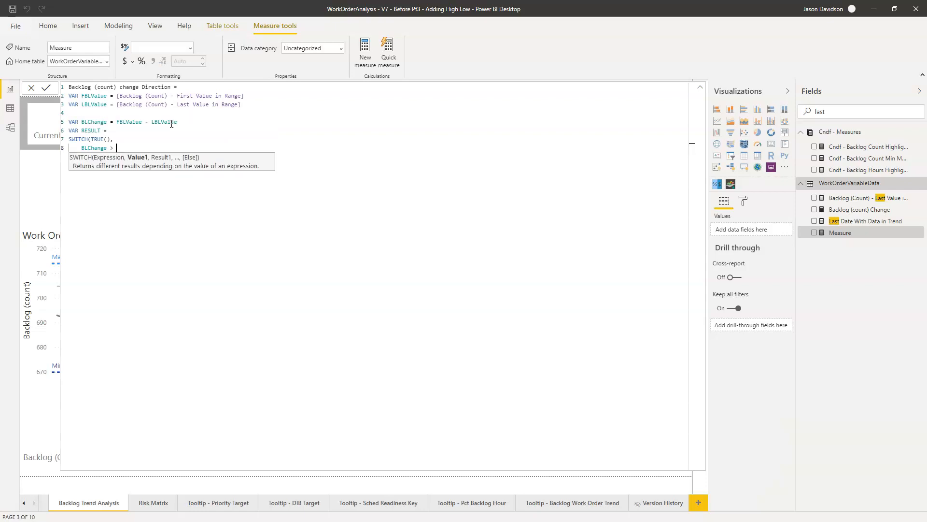
{"action": "type", "text": "0 \""}
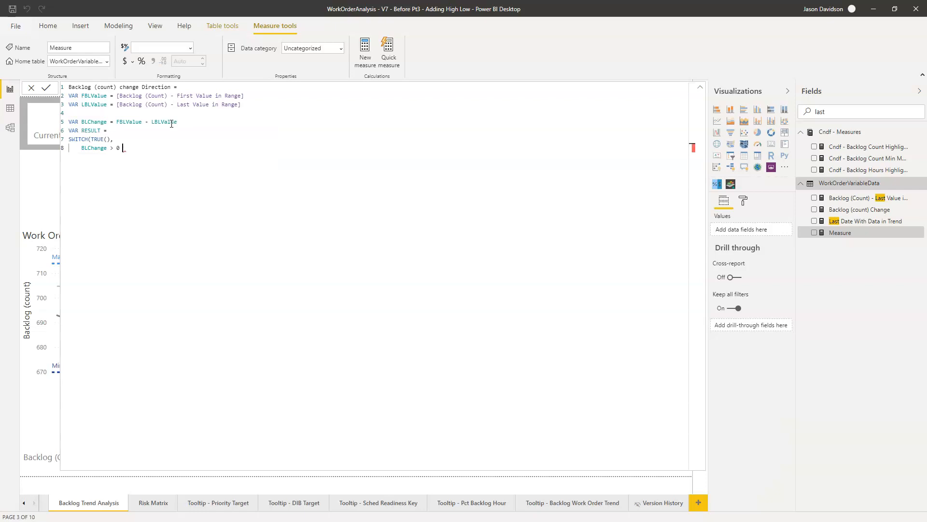
{"action": "key", "text": "BackSpace"}
{"action": "type", "text": ", \"D"}
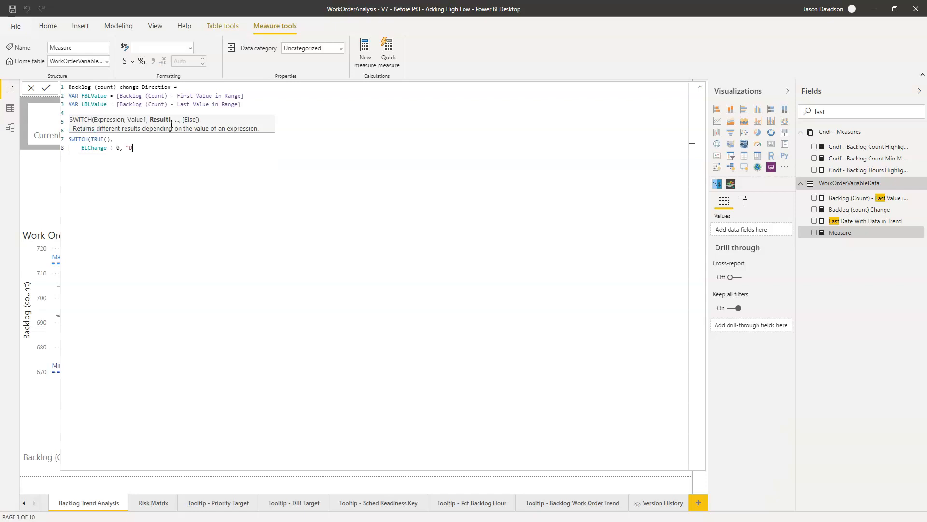
{"action": "key", "text": "BackSpace"}
{"action": "type", "text": "Decreased\",     "}
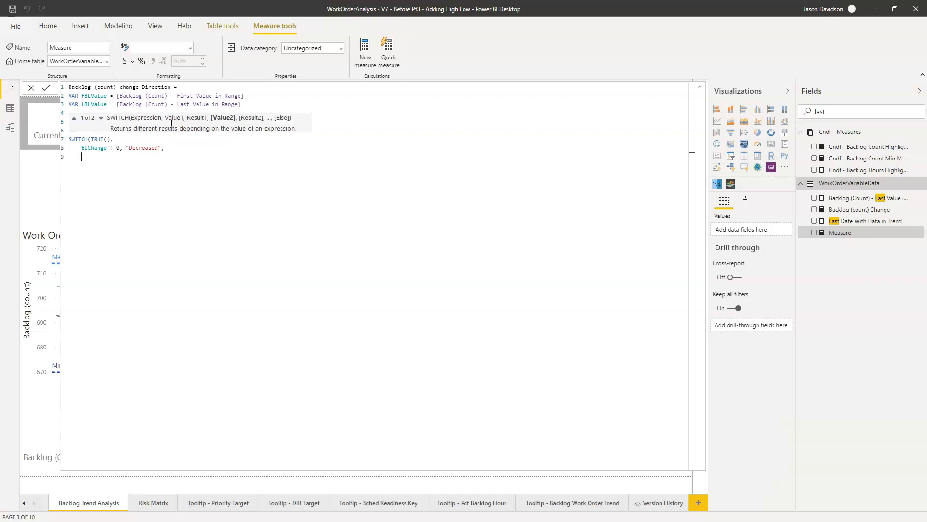
{"action": "type", "text": "BL"}
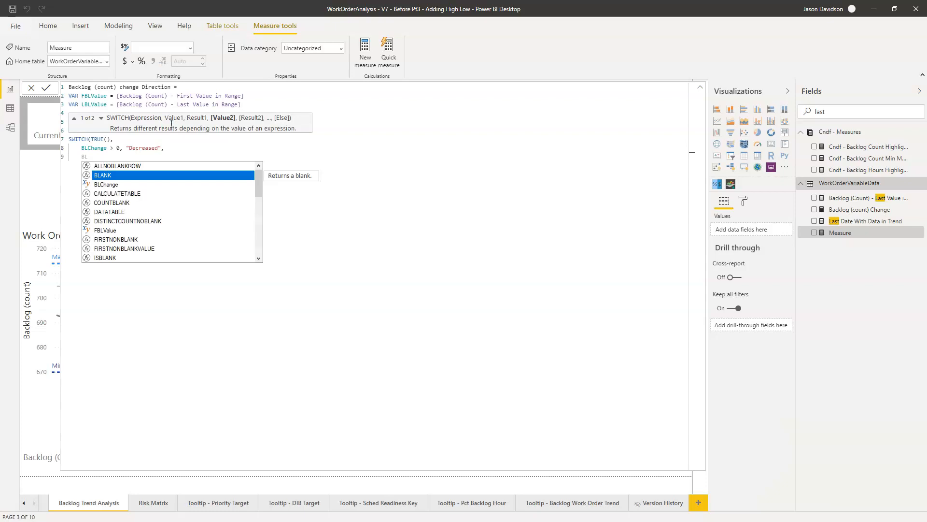
{"action": "type", "text": "Change"}
Step: Add a second SWITCH condition BLChange < 0 with the result "increased"
{"action": "key", "text": "Tab"}
{"action": "type", "text": "<"}
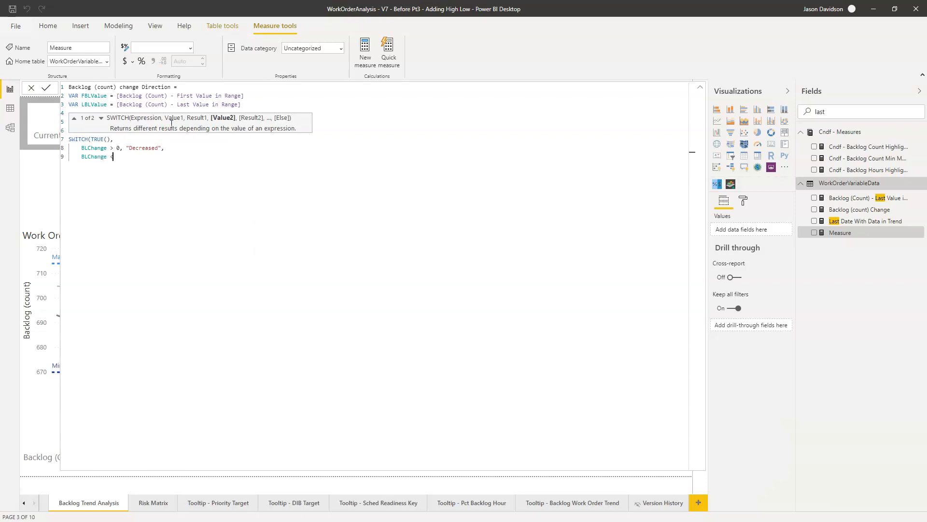
{"action": "type", "text": " 0 , \""}
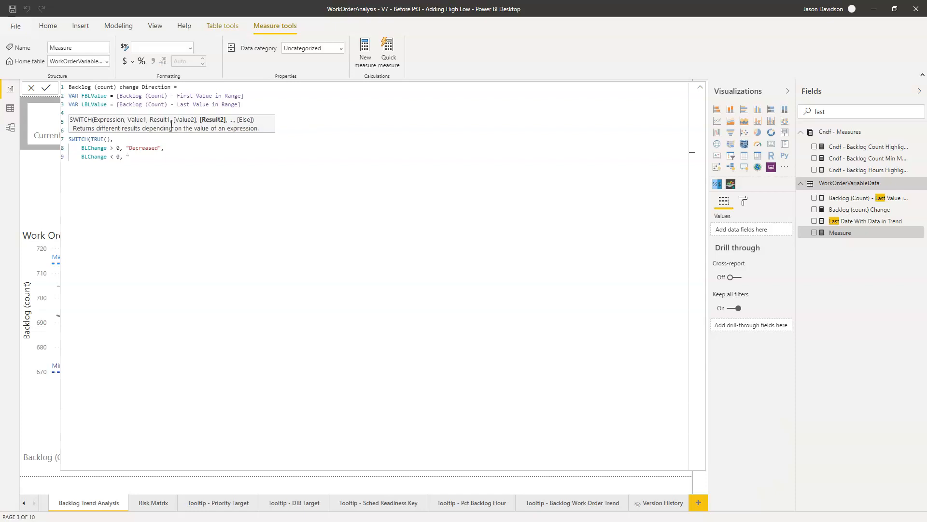
{"action": "type", "text": "increased\","}
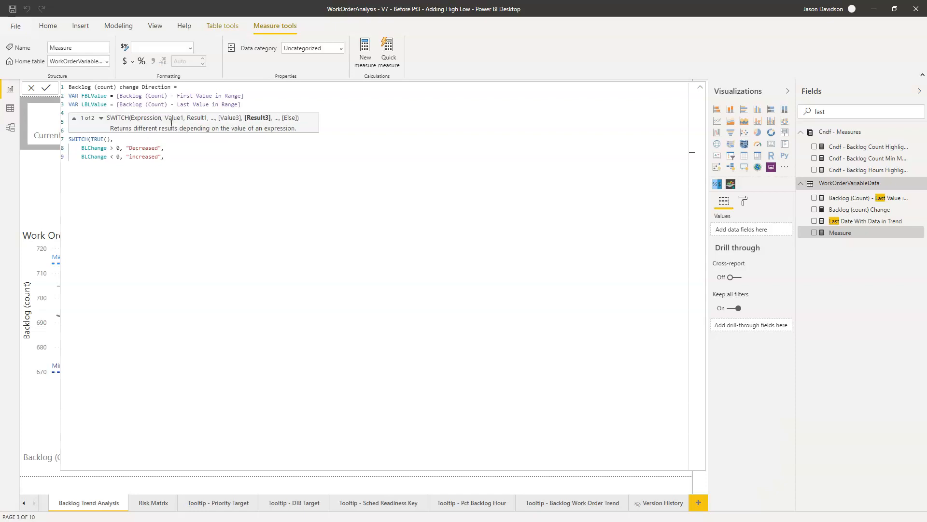
{"action": "key", "text": "Return"}
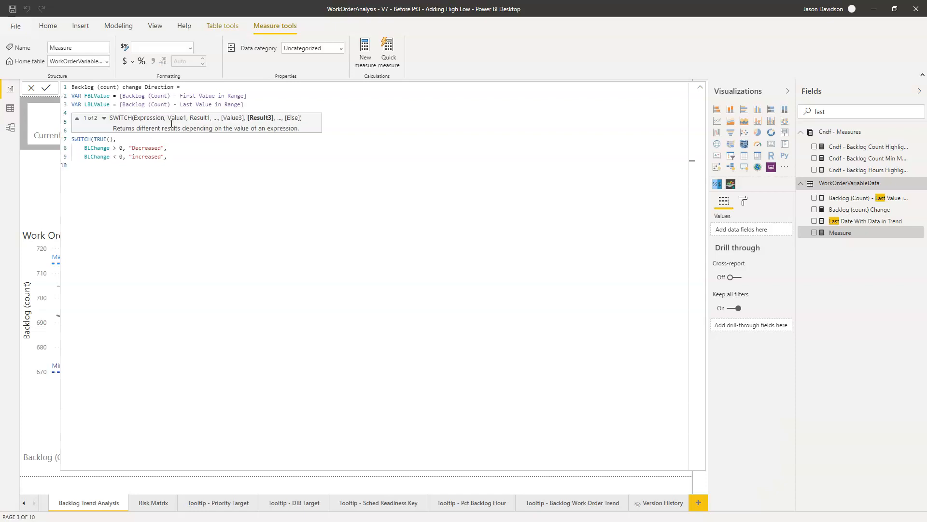
Step: Enter "not changed" as the SWITCH fallback result and close the function on a new line
{"action": "type", "text": "\"no"}
{"action": "type", "text": " changed"}
{"action": "key", "text": "Left"}
{"action": "key", "text": "Left"}
{"action": "key", "text": "Left"}
{"action": "key", "text": "Left"}
{"action": "type", "text": "t"}
{"action": "key", "text": "shift+Return"}
{"action": "type", "text": ")"}
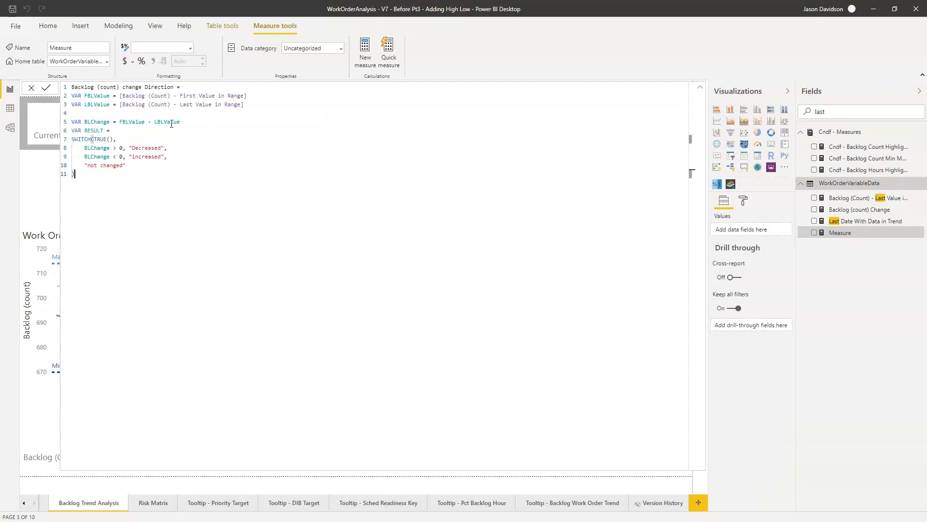
Step: Finish the formula with RETURN followed by the RESULT variable on the next line
{"action": "key", "text": "shift+Return"}
{"action": "type", "text": "RETURN"}
{"action": "key", "text": "shift+Return"}
{"action": "type", "text": "Reslu"}
{"action": "key", "text": "BackSpace"}
{"action": "key", "text": "BackSpace"}
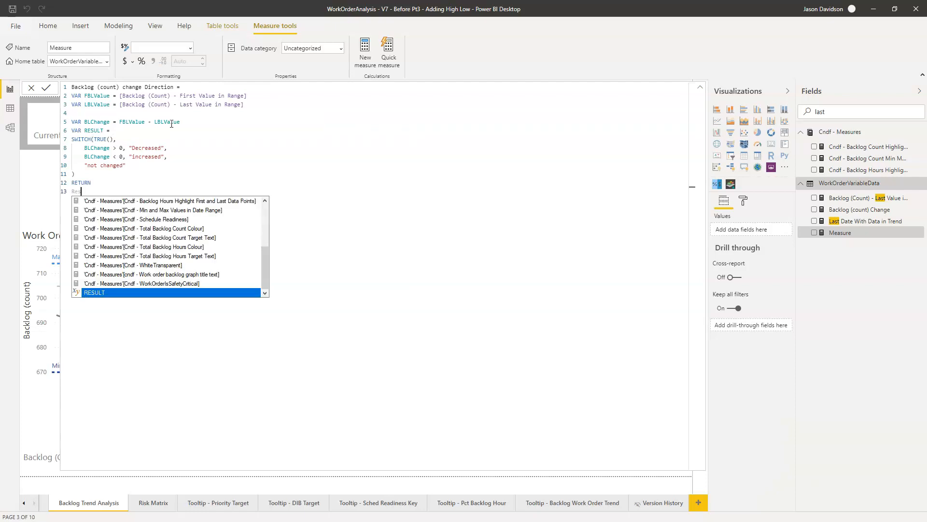
{"action": "type", "text": "ul"}
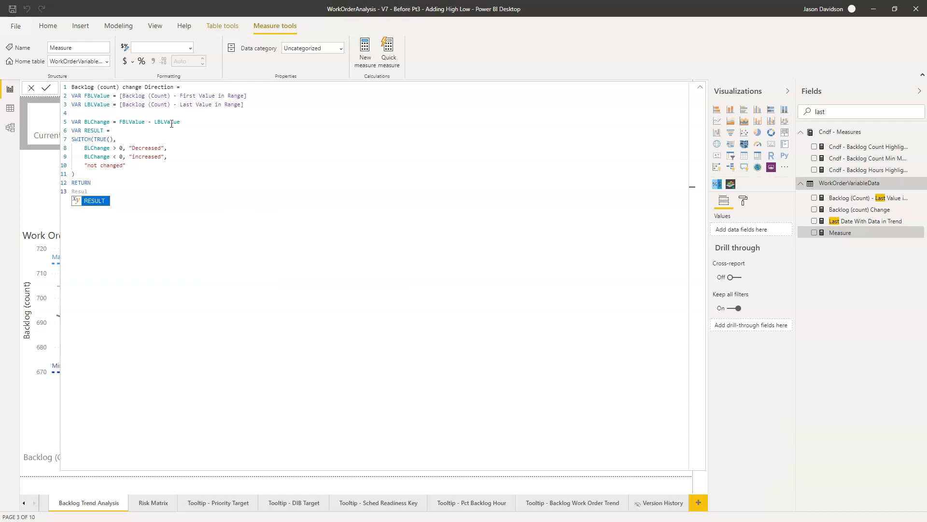
{"action": "key", "text": "Tab"}
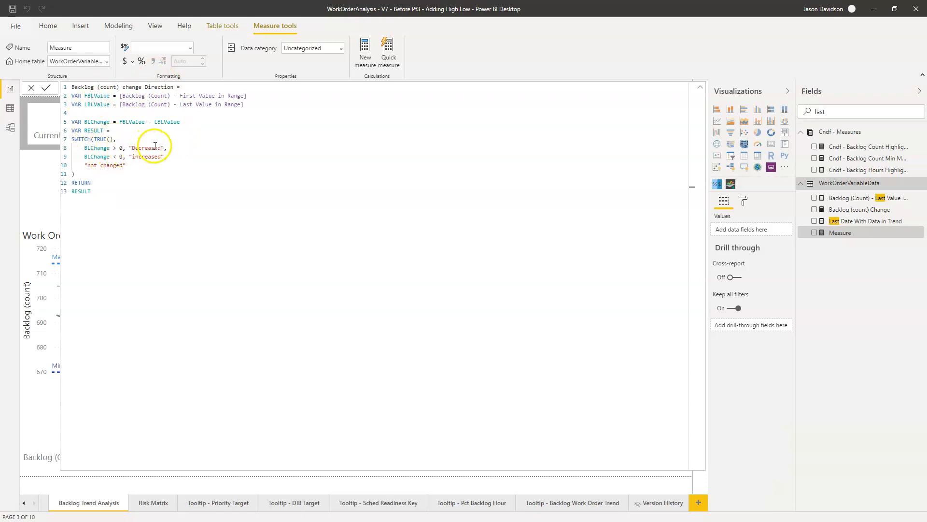
Step: Capitalize the result text of the BLChange < 0 condition as "Increased"
{"action": "left_click", "coordinate": [135, 158]}
{"action": "key", "text": "BackSpace"}
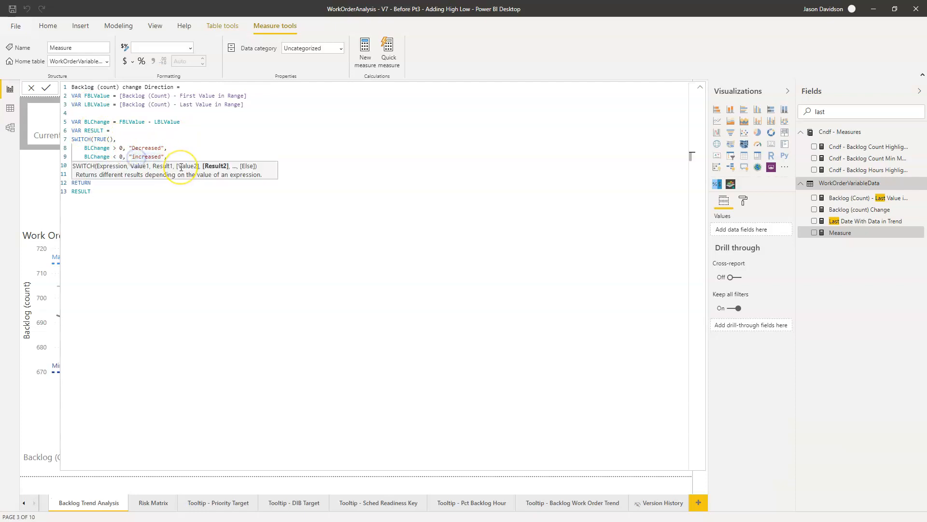
{"action": "type", "text": "I"}
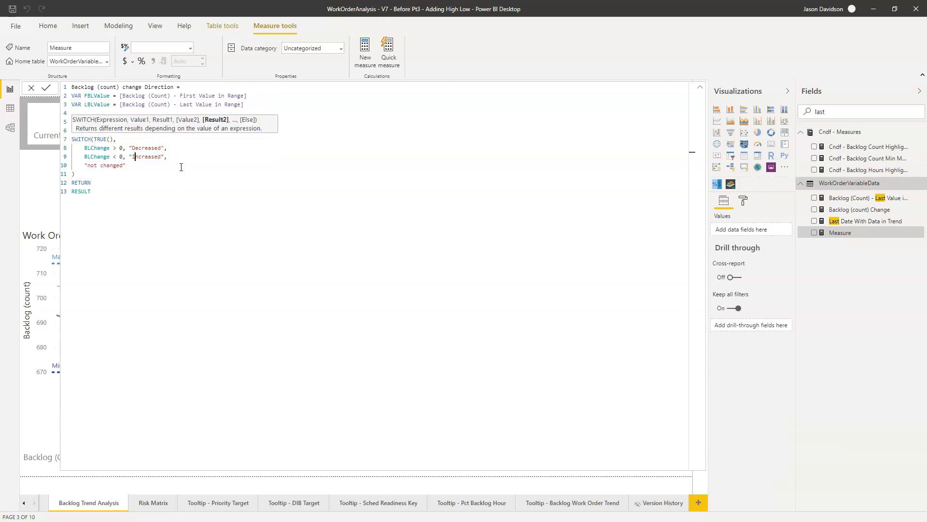
Step: Write the two conditional SWITCH results in lowercase as "increased" and "decreased", and commit the measure
{"action": "key", "text": "BackSpace"}
{"action": "type", "text": "i"}
{"action": "key", "text": "Up"}
{"action": "key", "text": "BackSpace"}
{"action": "type", "text": "d"}
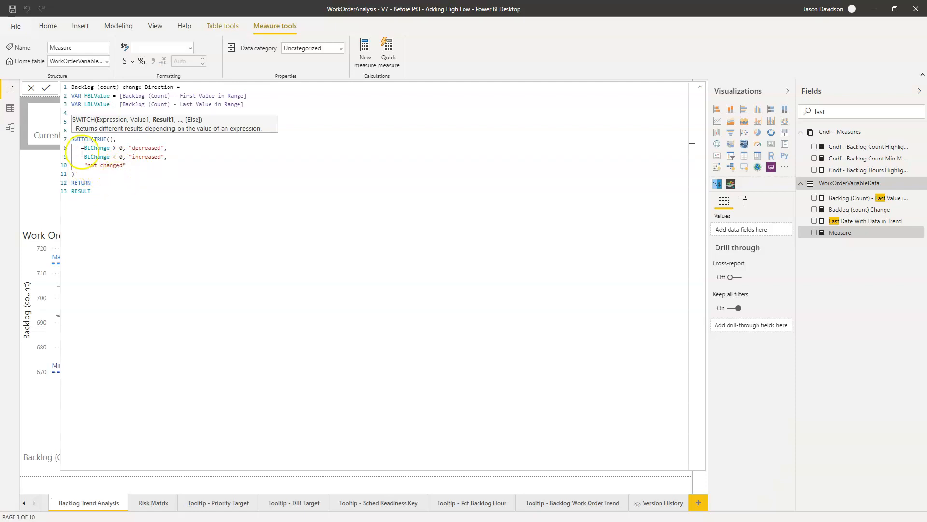
{"action": "left_click", "coordinate": [47, 88]}
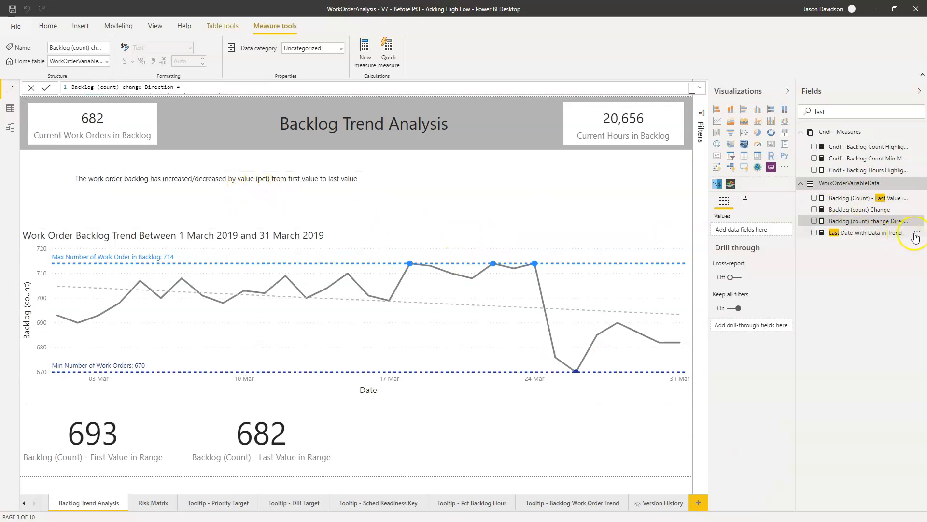
Step: Create another measure in the WorkOrderVariableData table named Backlog (Count) Change Pct, using the enlarged formula editor
{"action": "left_click", "coordinate": [917, 221]}
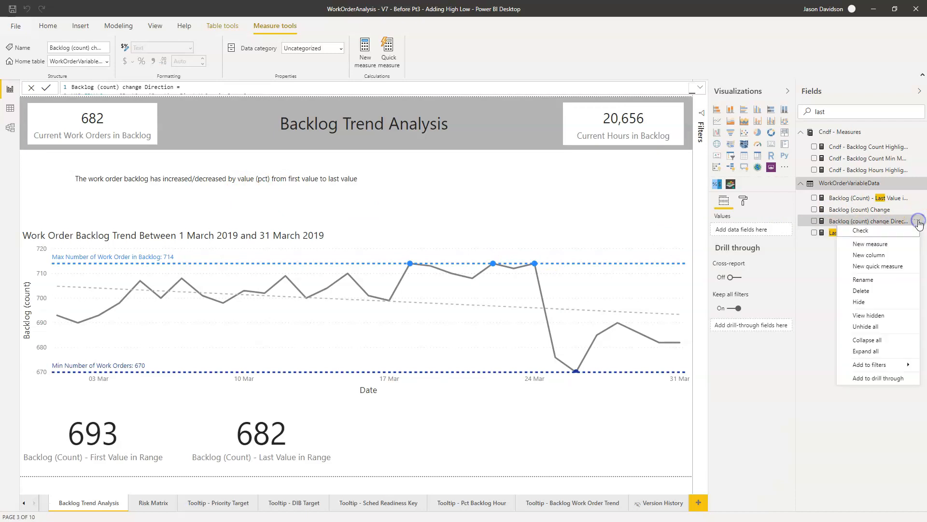
{"action": "left_click", "coordinate": [887, 244]}
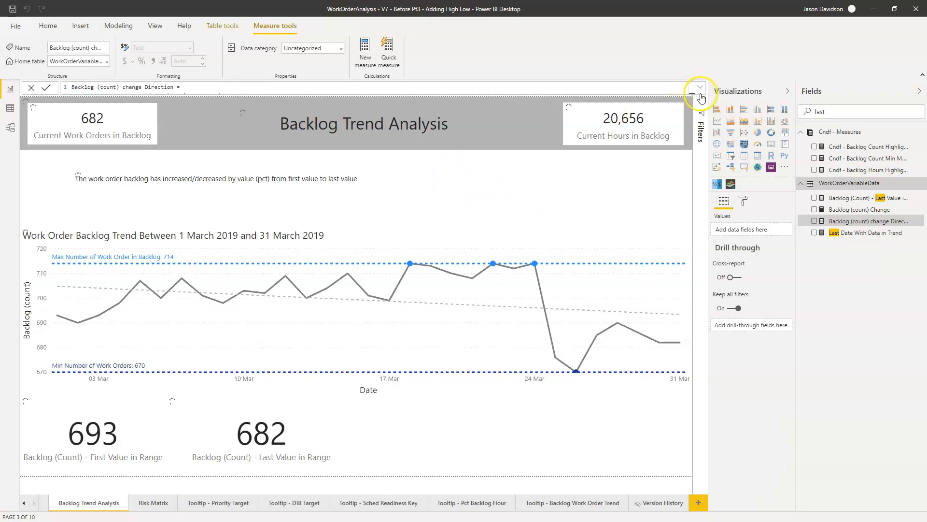
{"action": "left_click", "coordinate": [703, 91]}
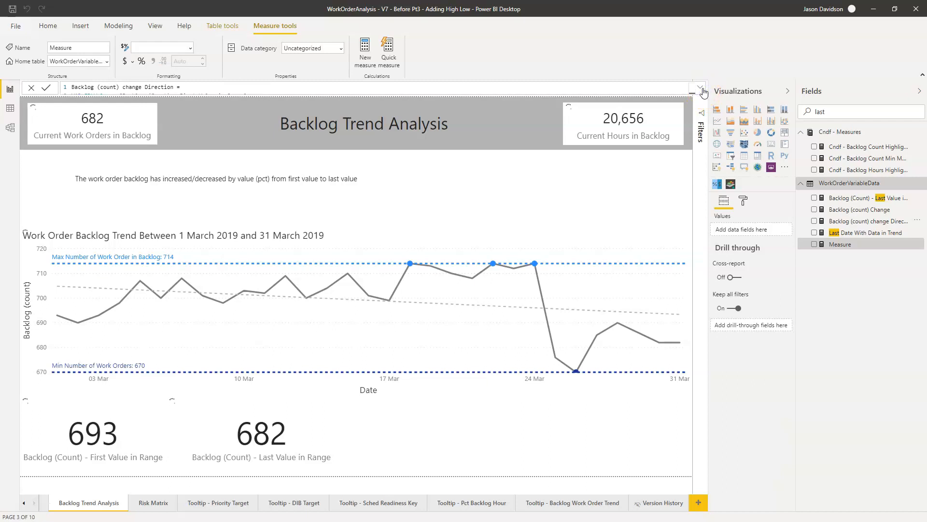
{"action": "type", "text": "Backlog"}
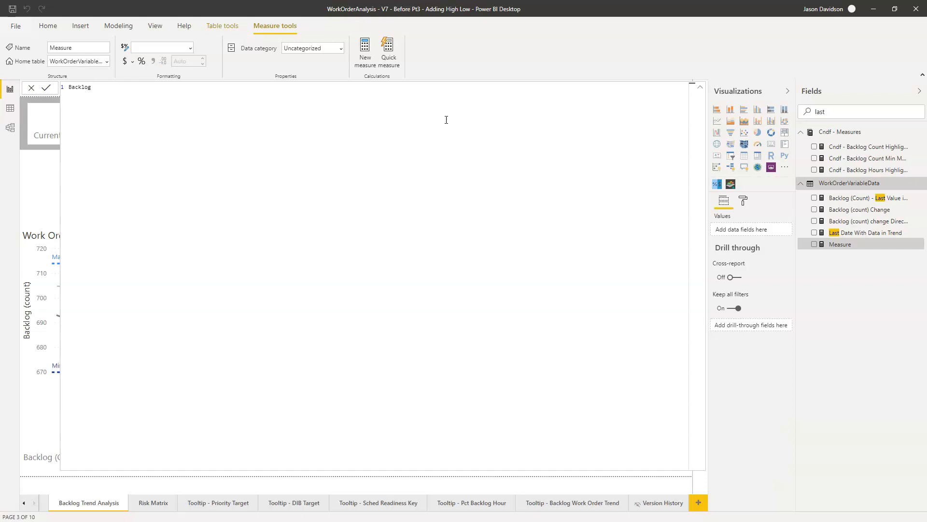
{"action": "type", "text": "(Count) Chager"}
Step: Start a DIVIDE function on the second line with [Backlog (count) Change] as the numerator
{"action": "type", "text": "DEvid"}
{"action": "key", "text": "BackSpace"}
{"action": "key", "text": "BackSpace"}
{"action": "key", "text": "BackSpace"}
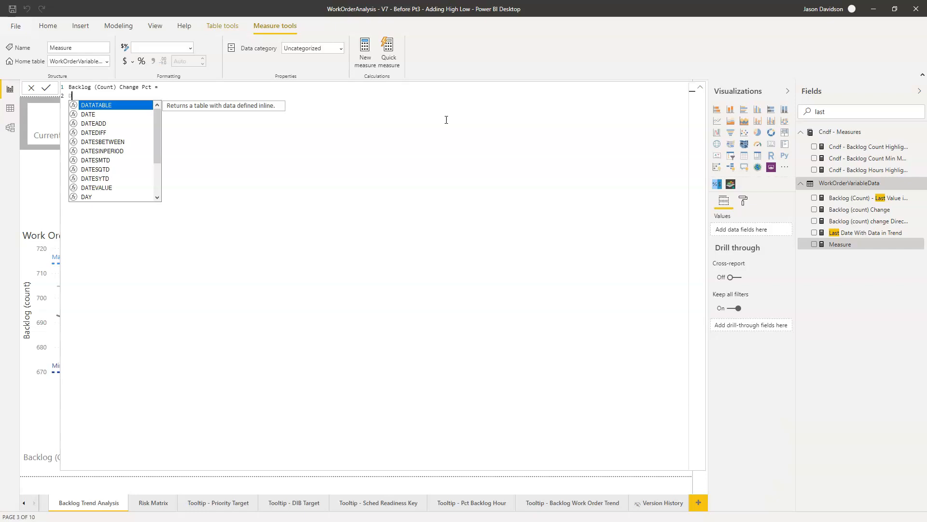
{"action": "type", "text": "ivid"}
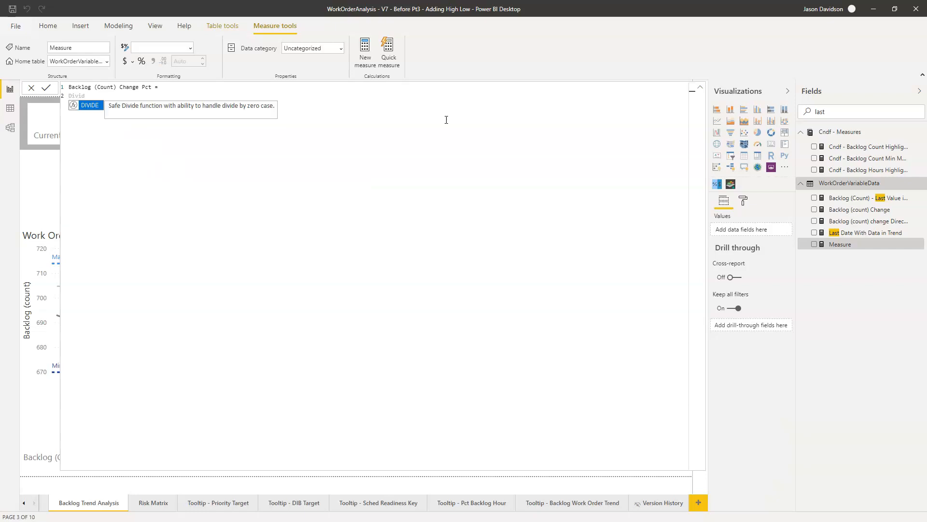
{"action": "key", "text": "Tab"}
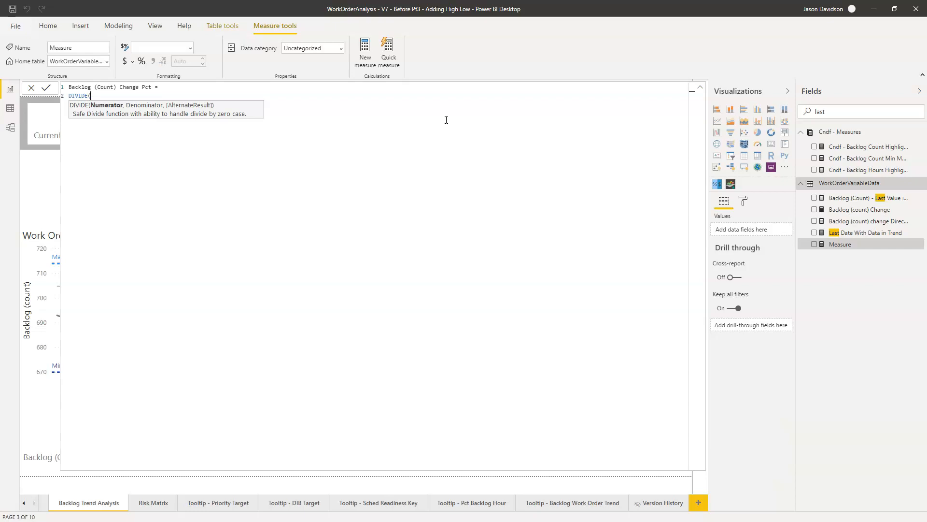
{"action": "type", "text": "an"}
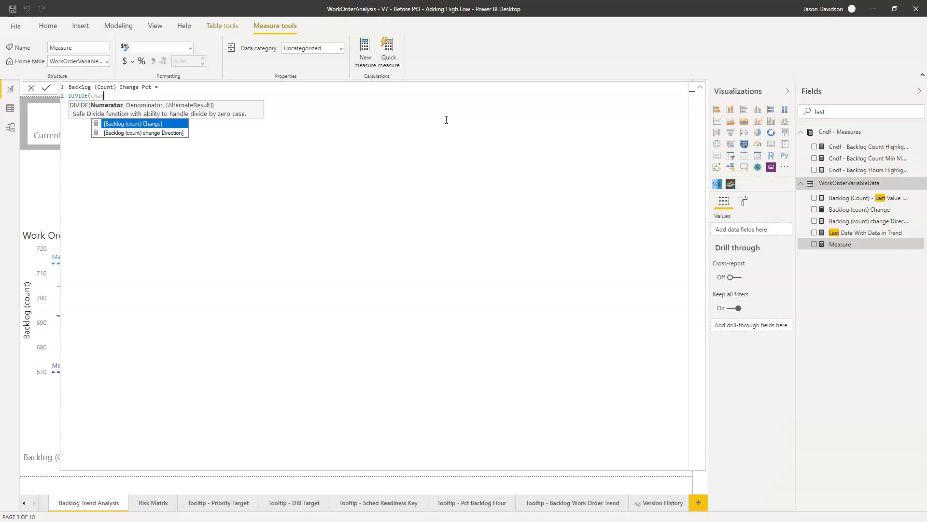
{"action": "key", "text": "Tab"}
Step: Set the DIVIDE denominator to [Backlog (Count) - First Value in Range], close the function and commit the measure
{"action": "type", "text": ", fbl"}
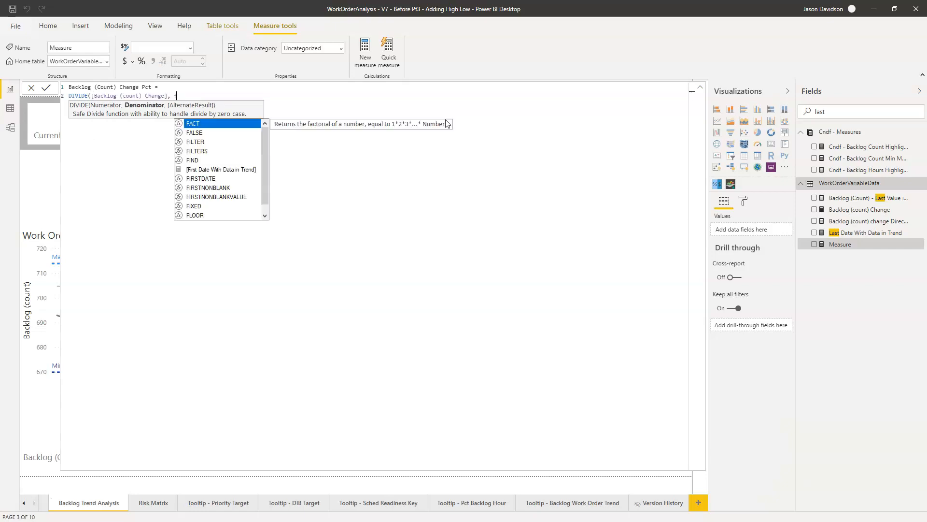
{"action": "key", "text": "BackSpace"}
{"action": "type", "text": "irs"}
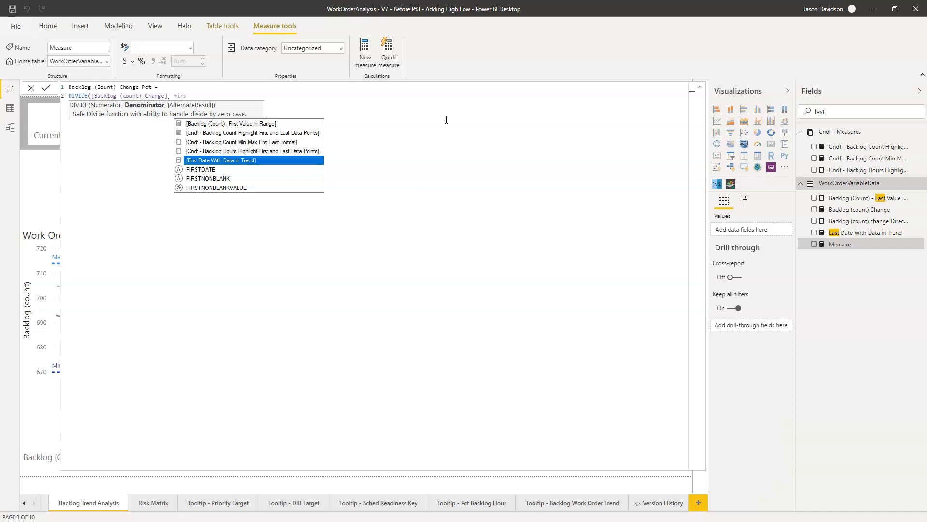
{"action": "key", "text": "Up"}
{"action": "key", "text": "Up"}
{"action": "key", "text": "Up"}
{"action": "key", "text": "Up"}
{"action": "key", "text": "Tab"}
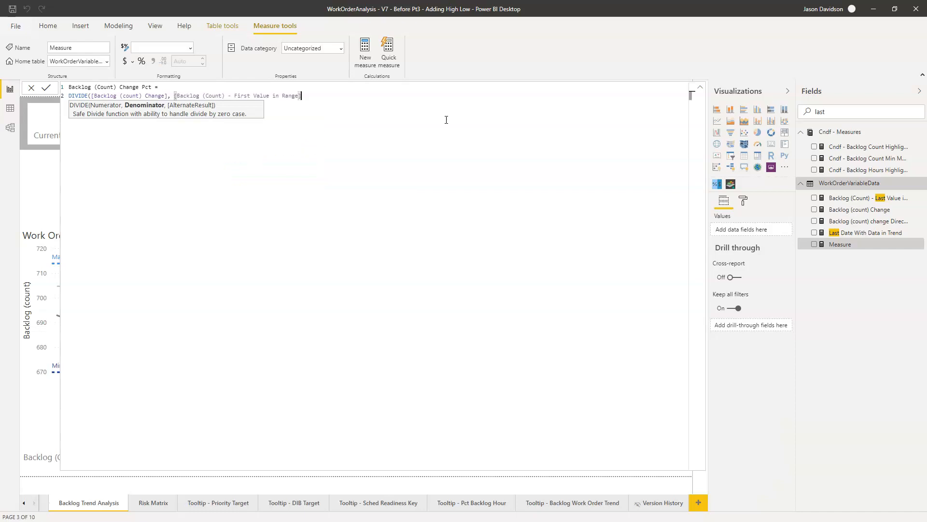
{"action": "type", "text": ")"}
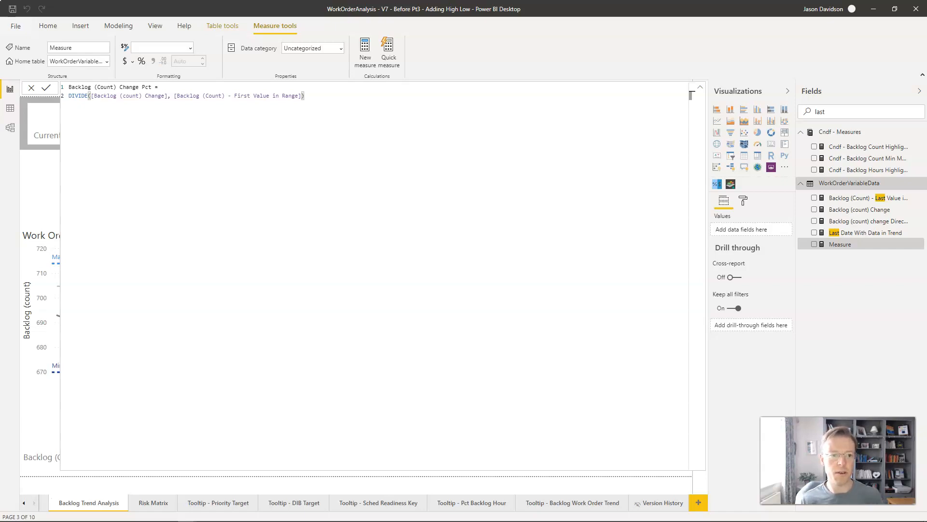
{"action": "left_click", "coordinate": [311, 93]}
{"action": "left_click", "coordinate": [46, 88]}
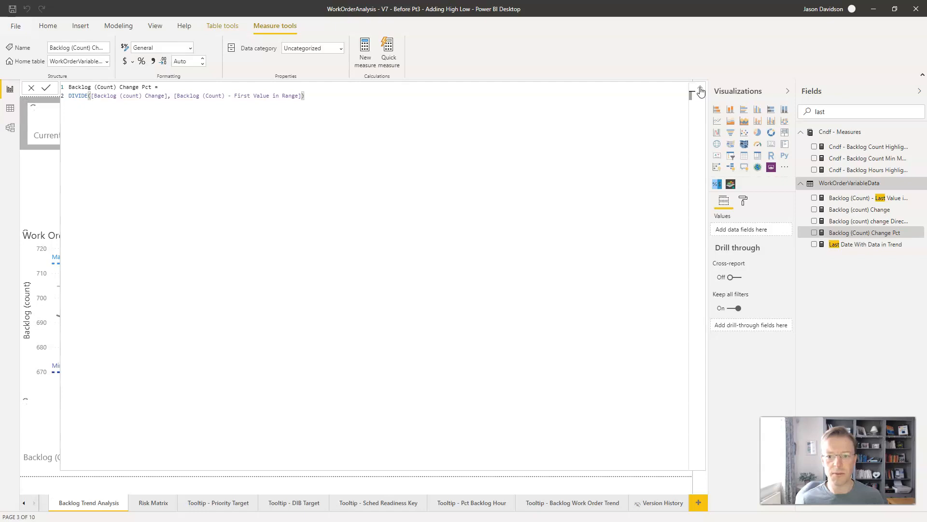
Step: Collapse the enlarged formula editor and open the AppSource marketplace for importing custom visuals
{"action": "left_click", "coordinate": [701, 92]}
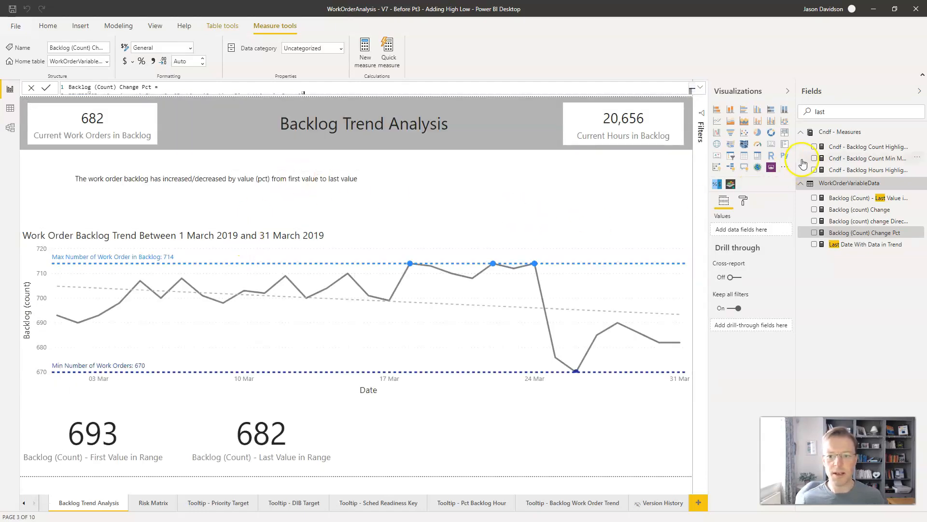
{"action": "left_click", "coordinate": [785, 169]}
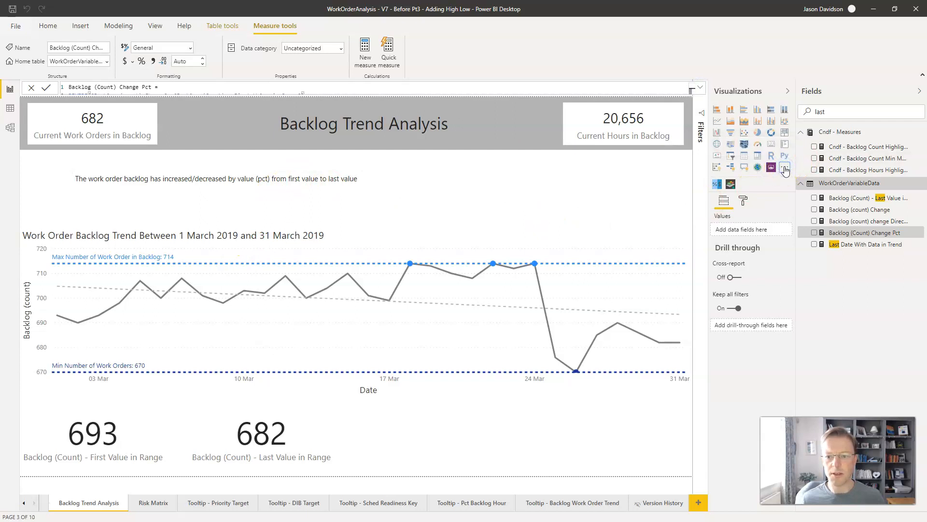
{"action": "left_click", "coordinate": [786, 171]}
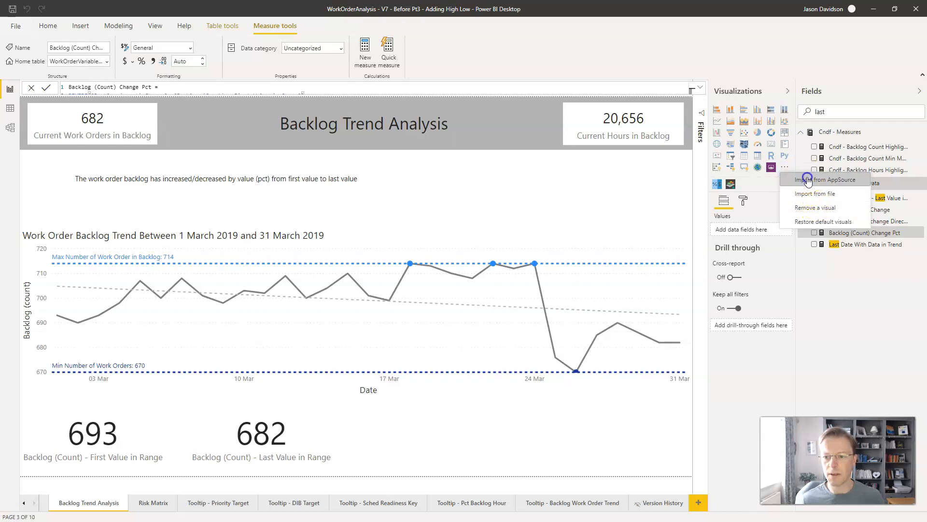
{"action": "left_click", "coordinate": [808, 180]}
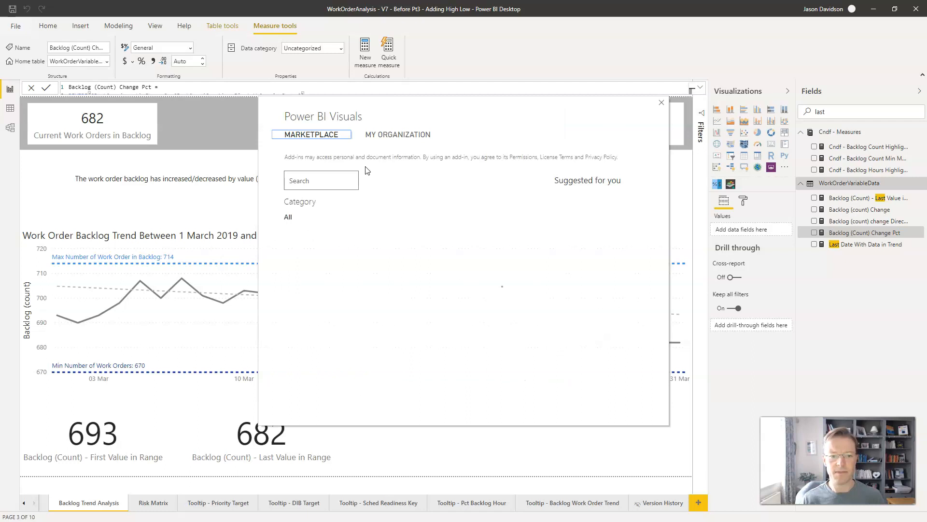
Step: Search the visuals marketplace for "story" and import the Enlighten Data Story visual into the report
{"action": "left_click", "coordinate": [316, 182]}
{"action": "type", "text": "story"}
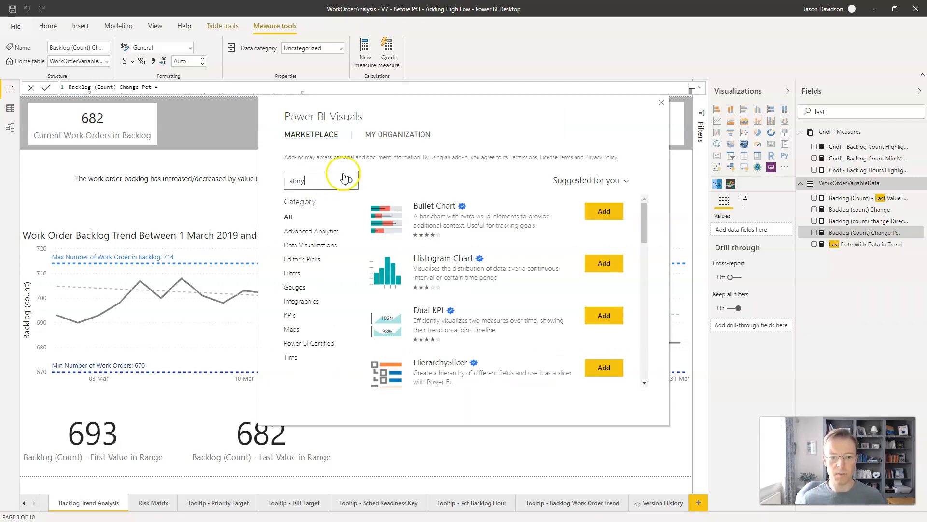
{"action": "left_click", "coordinate": [349, 181]}
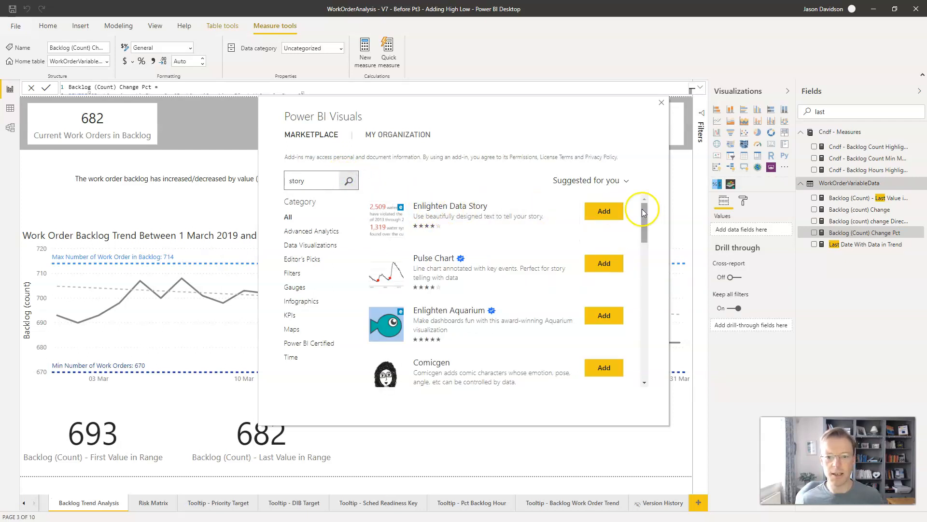
{"action": "left_click", "coordinate": [609, 211]}
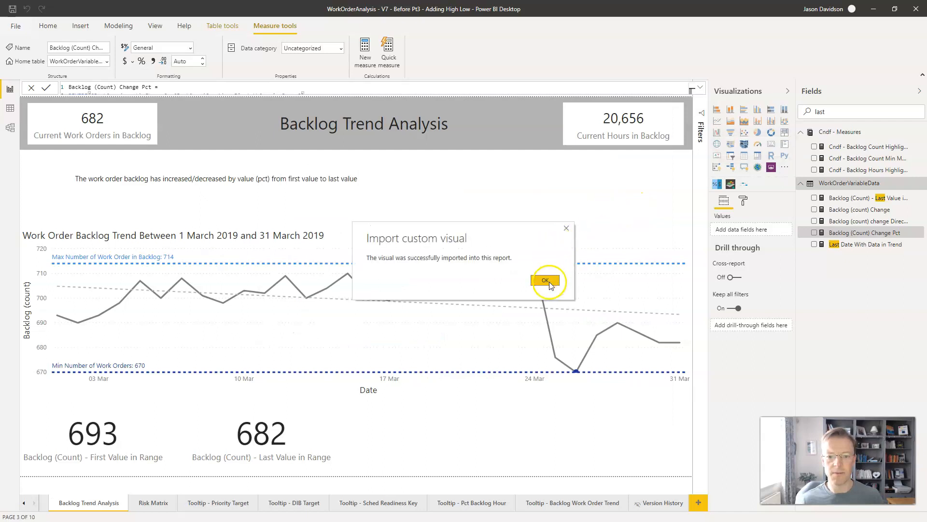
{"action": "left_click", "coordinate": [546, 280]}
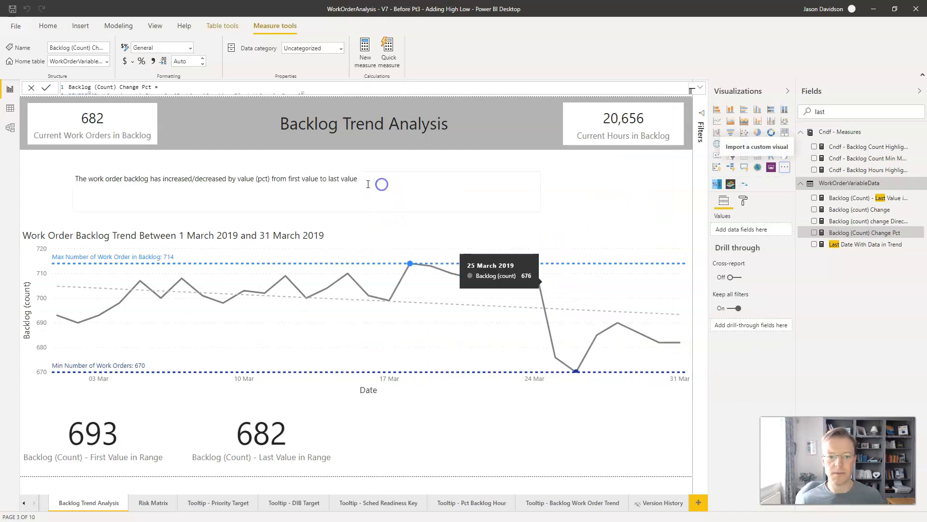
Step: Shrink the placeholder sentence text box to a narrow block at the page's left edge, below the header
{"action": "left_click", "coordinate": [367, 175]}
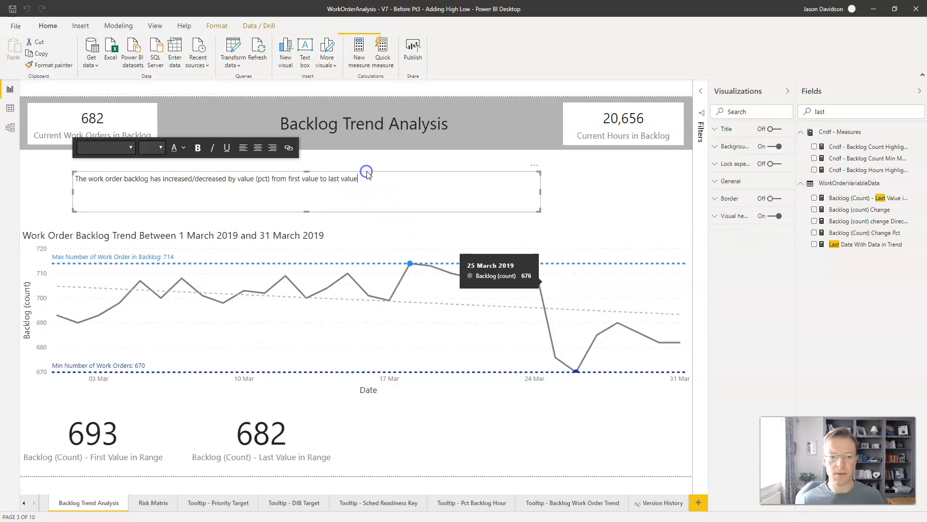
{"action": "left_click", "coordinate": [537, 169]}
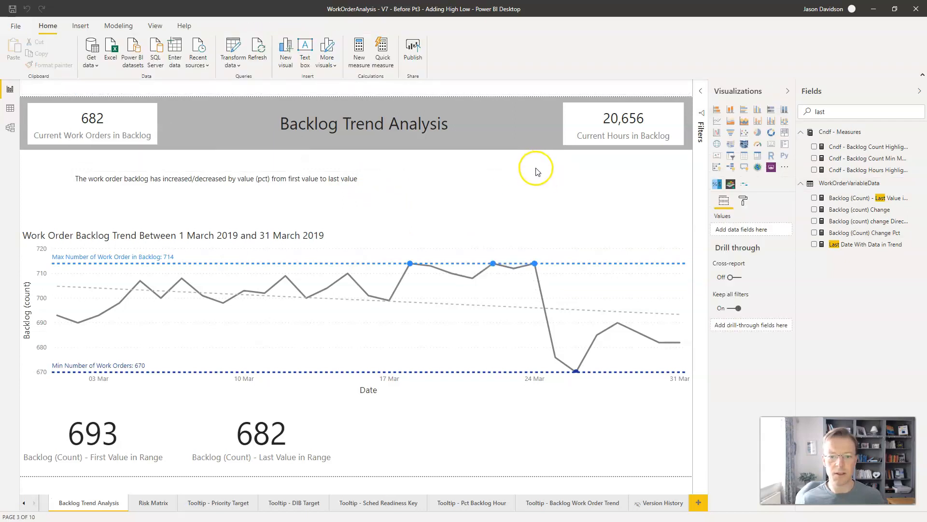
{"action": "left_click", "coordinate": [540, 194]}
{"action": "left_click_drag", "start_coordinate": [540, 194], "coordinate": [86, 163]}
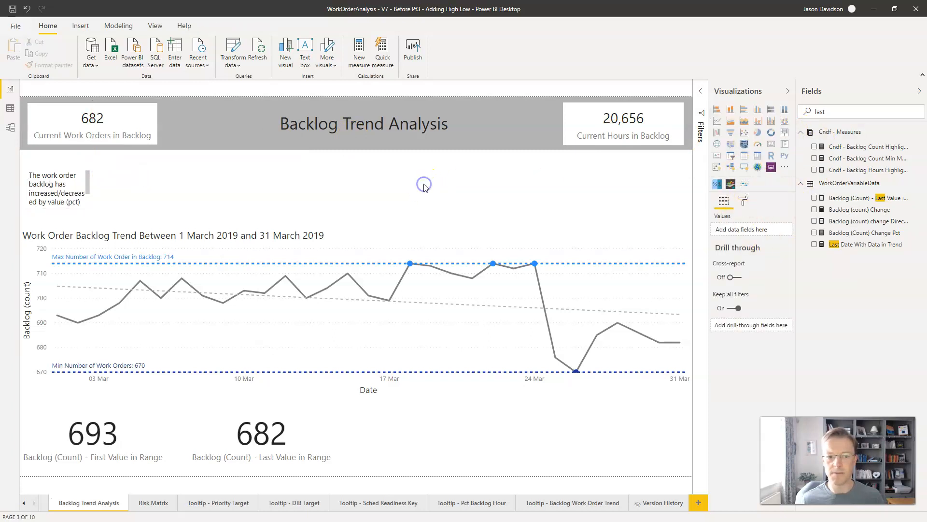
Step: Add an Enlighten Data Story visual as a wide strip above the trend chart, and extend the placeholder text box upward beside it
{"action": "left_click", "coordinate": [744, 186]}
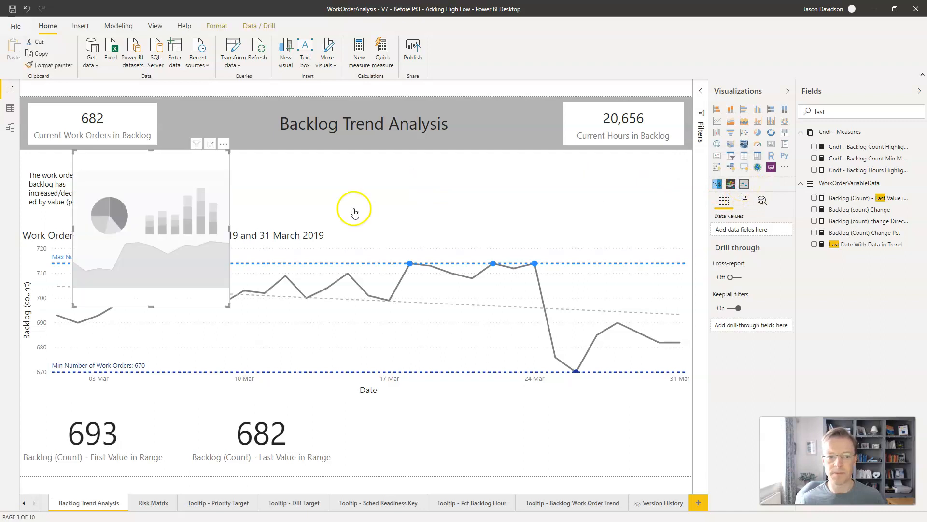
{"action": "left_click_drag", "start_coordinate": [235, 234], "coordinate": [478, 222]}
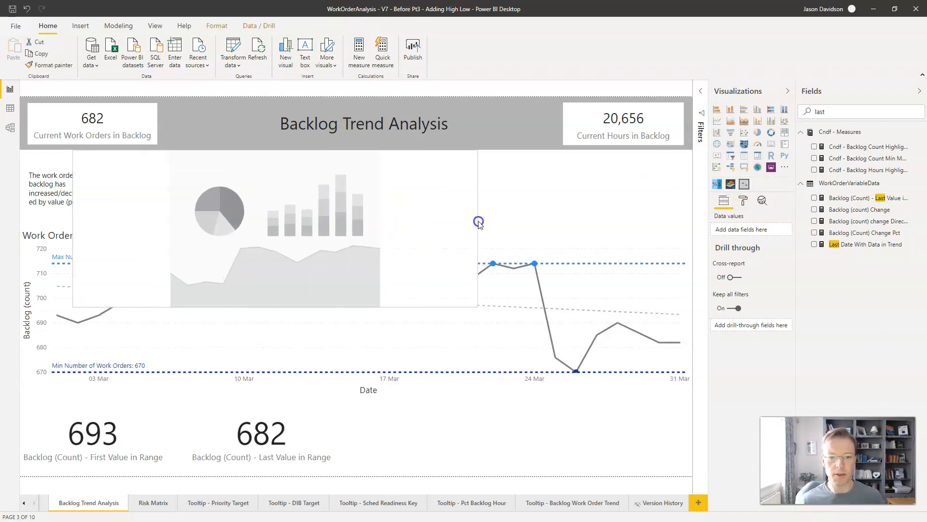
{"action": "left_click", "coordinate": [289, 304]}
{"action": "left_click_drag", "start_coordinate": [272, 306], "coordinate": [313, 184]}
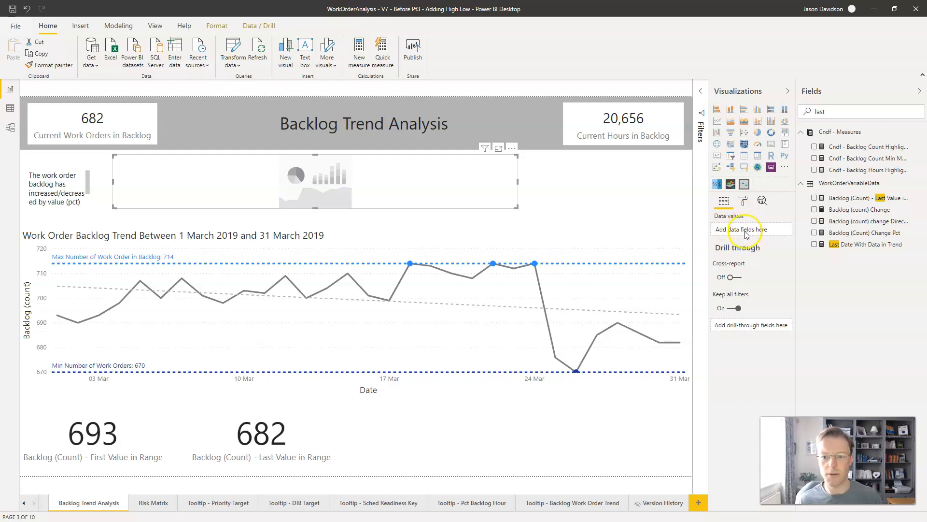
{"action": "left_click", "coordinate": [78, 175]}
{"action": "left_click_drag", "start_coordinate": [61, 165], "coordinate": [60, 150]}
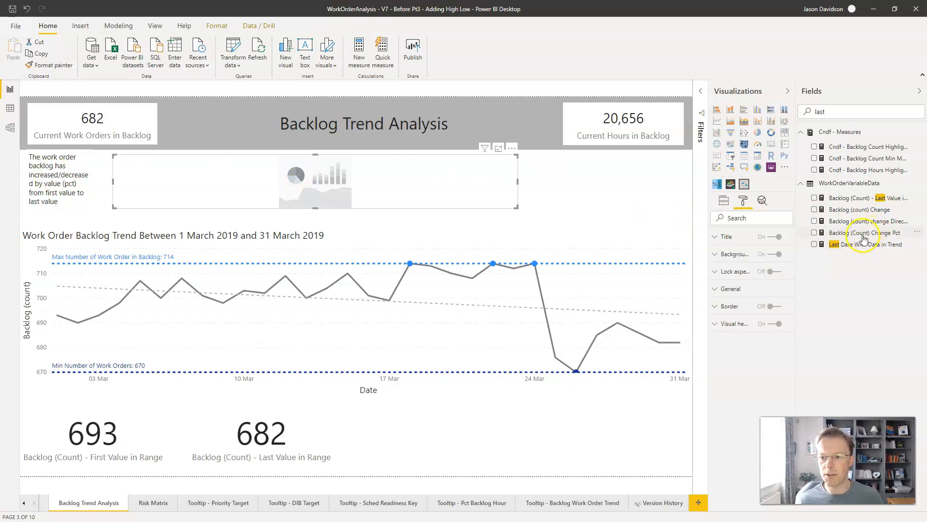
Step: Add Backlog (count) change Direction, Backlog (count) Change and Backlog (Count) Change Pct, in that order, as the story visual's data values
{"action": "left_click_drag", "start_coordinate": [867, 223], "coordinate": [402, 187]}
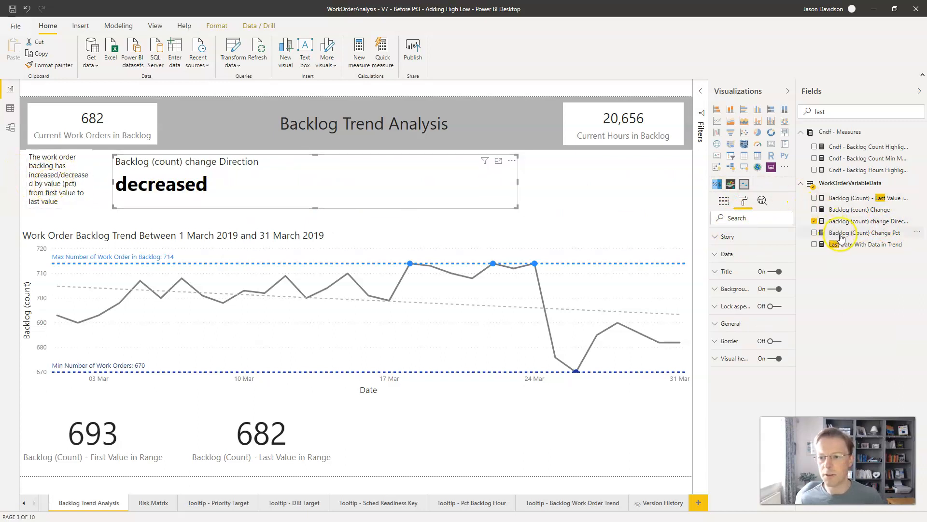
{"action": "left_click_drag", "start_coordinate": [844, 211], "coordinate": [724, 200]}
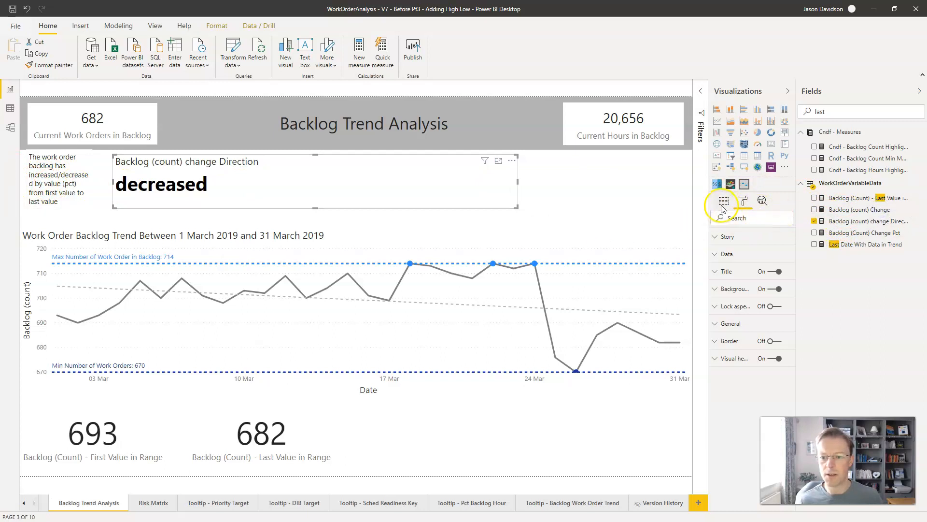
{"action": "left_click", "coordinate": [723, 201]}
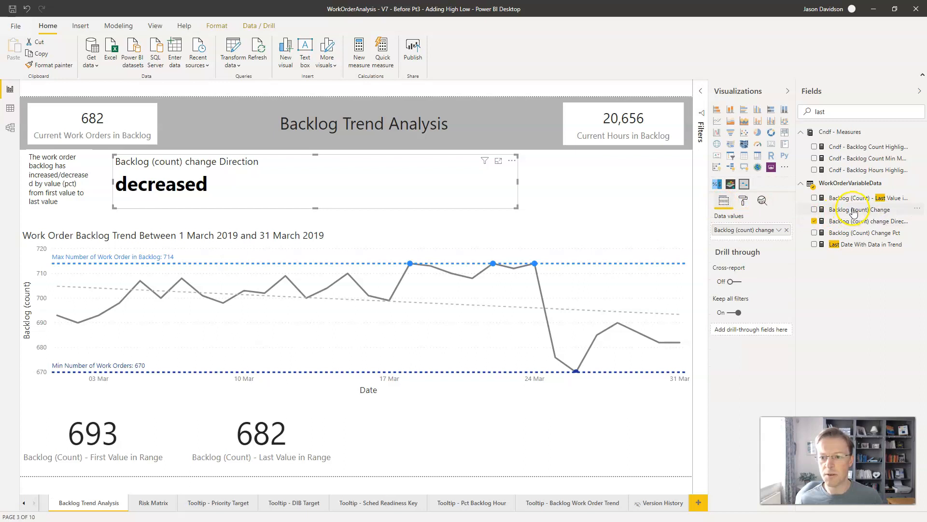
{"action": "left_click_drag", "start_coordinate": [852, 209], "coordinate": [760, 238]}
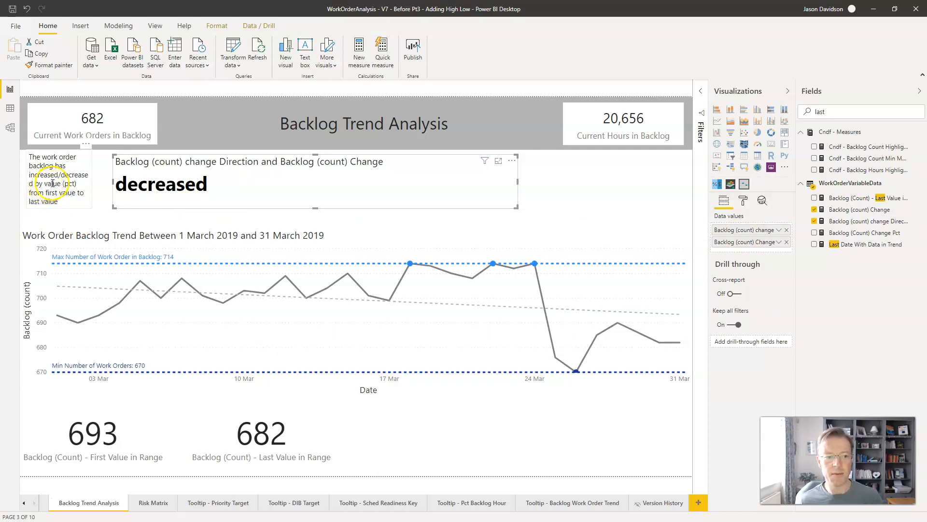
{"action": "left_click_drag", "start_coordinate": [863, 235], "coordinate": [753, 251]}
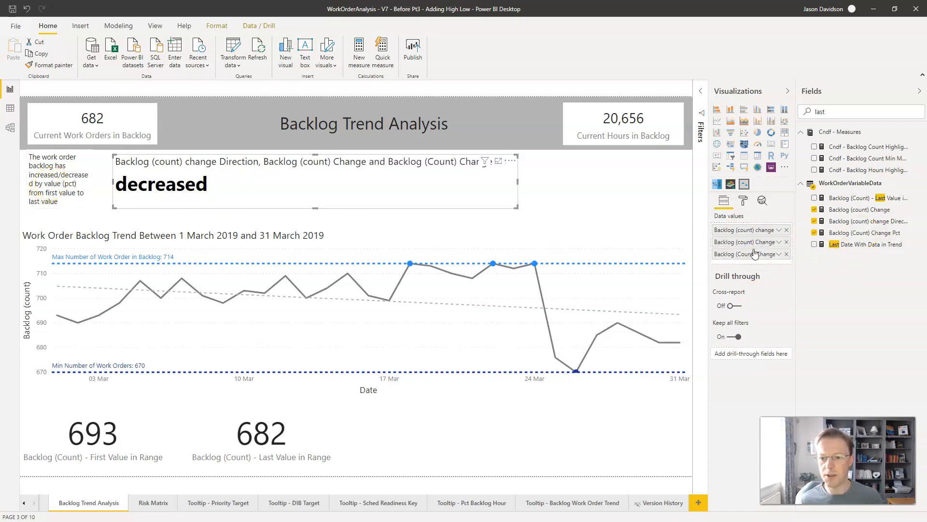
Step: Search the fields for "first" and add Backlog (Count) - First Value in Range as the story visual's fourth data value
{"action": "left_click", "coordinate": [800, 110]}
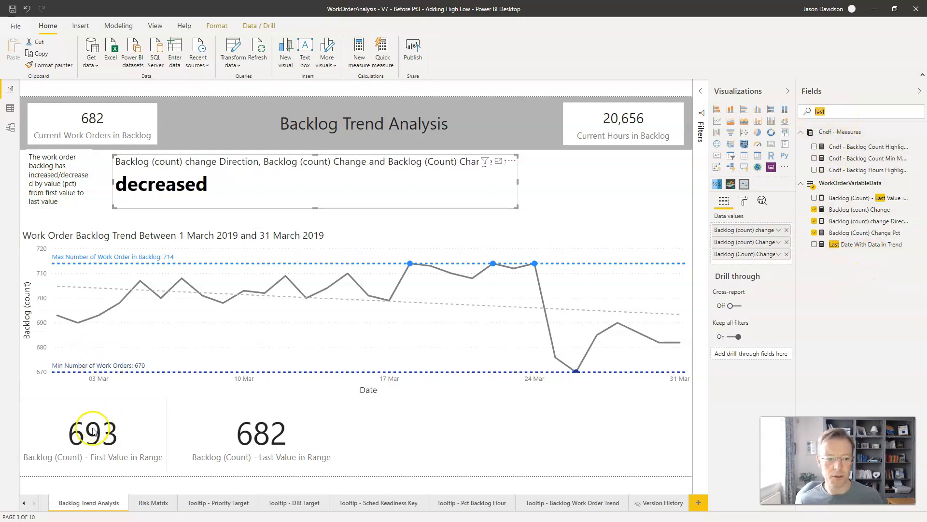
{"action": "type", "text": "fr"}
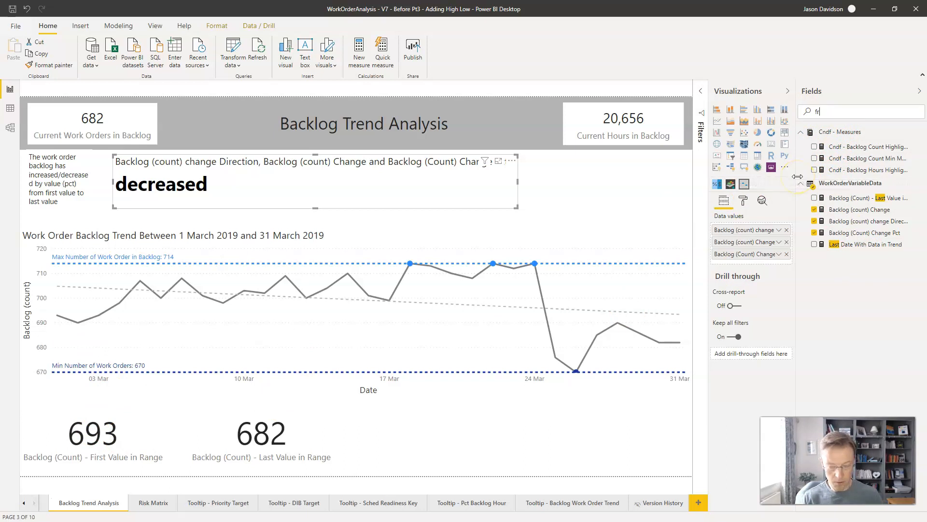
{"action": "type", "text": "i"}
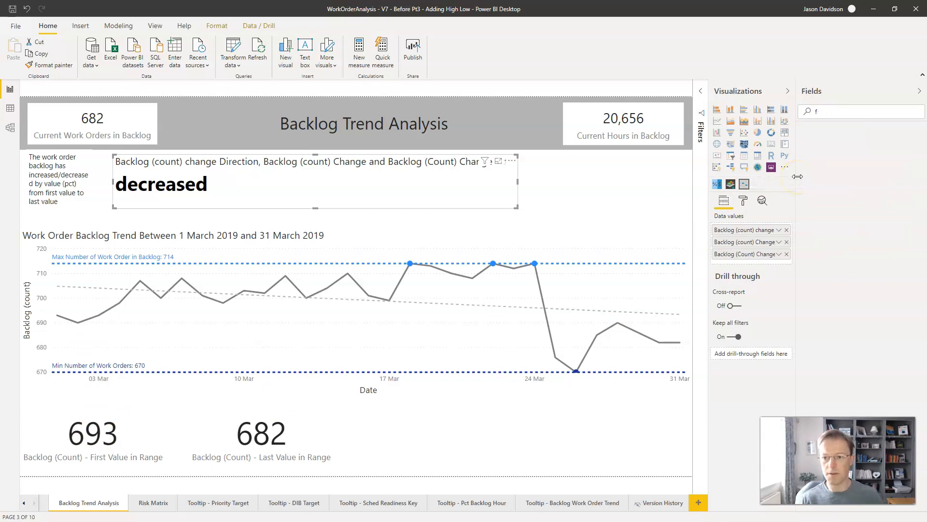
{"action": "type", "text": "irs"}
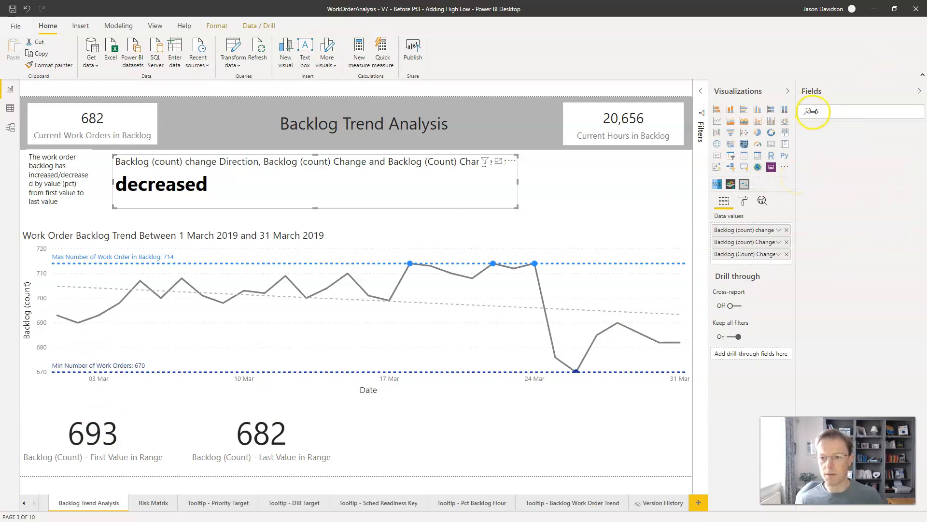
{"action": "key", "text": "BackSpace"}
{"action": "key", "text": "BackSpace"}
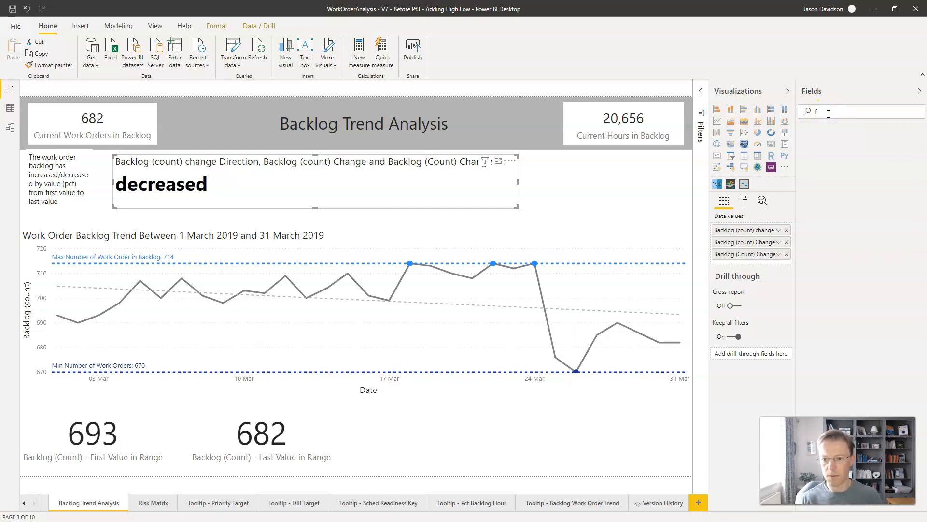
{"action": "type", "text": "irst"}
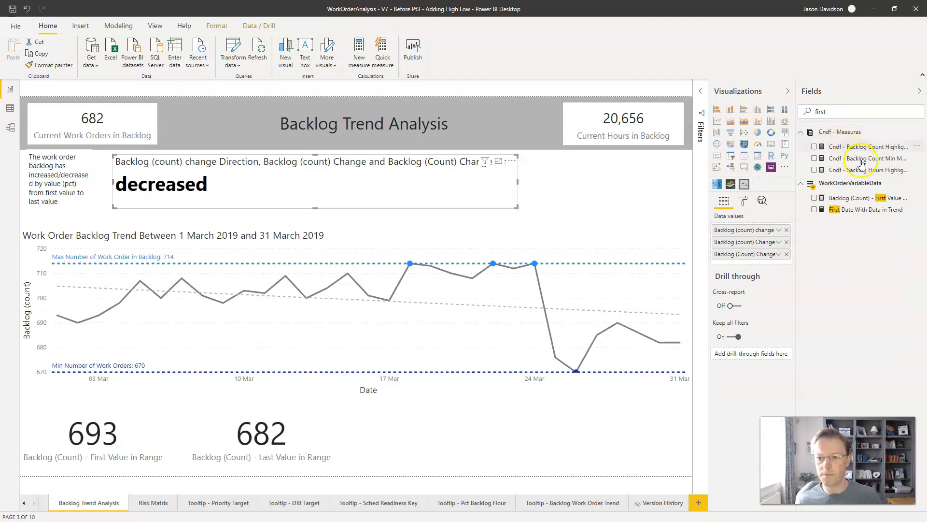
{"action": "left_click_drag", "start_coordinate": [847, 199], "coordinate": [744, 265]}
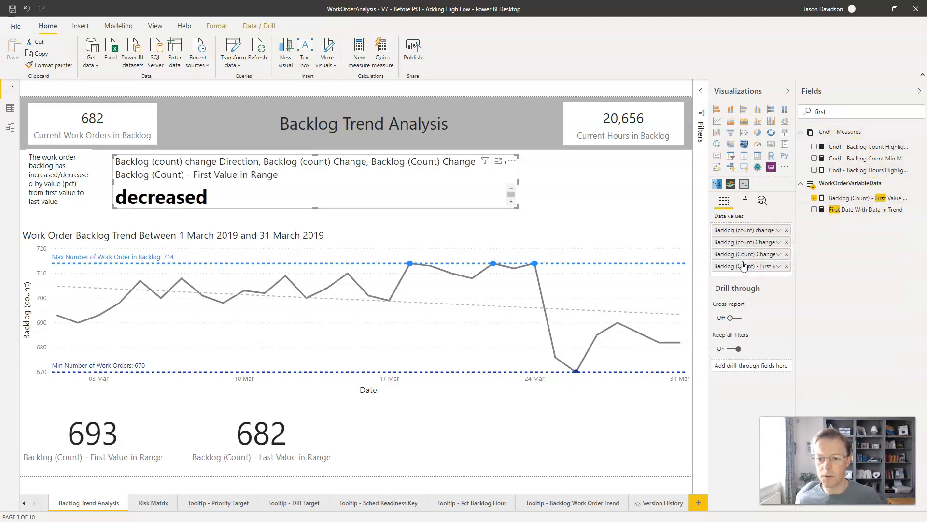
Step: Search the fields for "last" and add Backlog (Count) - Last Value in Range as the story visual's fifth data value
{"action": "left_click", "coordinate": [826, 112]}
{"action": "type", "text": "last"}
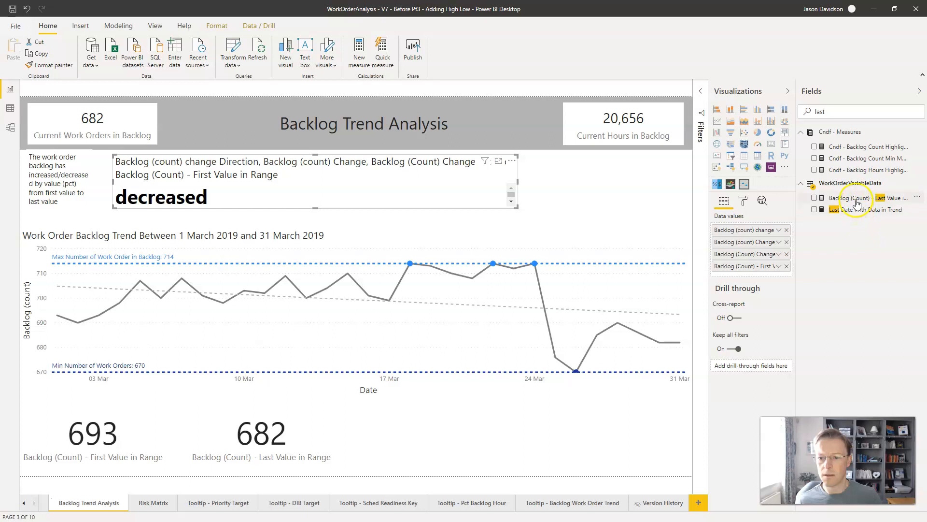
{"action": "left_click_drag", "start_coordinate": [821, 226], "coordinate": [764, 279]}
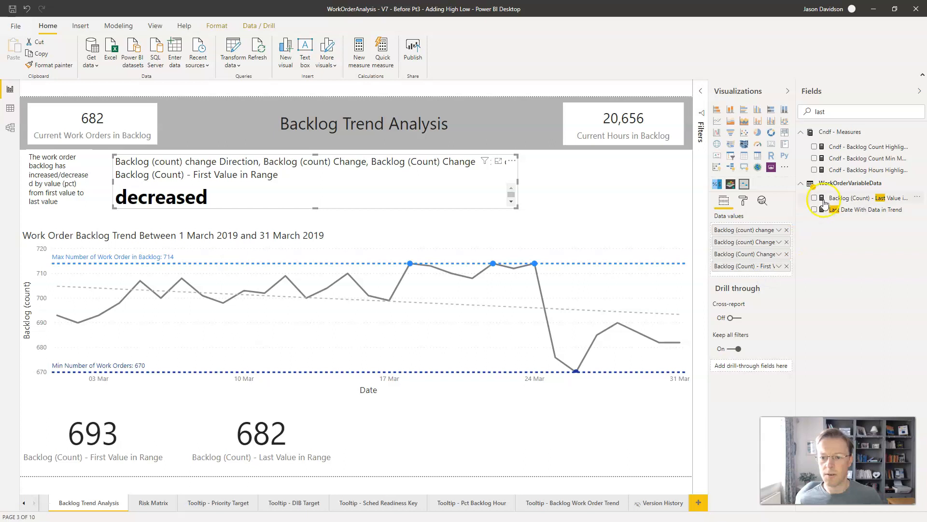
{"action": "left_click_drag", "start_coordinate": [842, 199], "coordinate": [756, 273]}
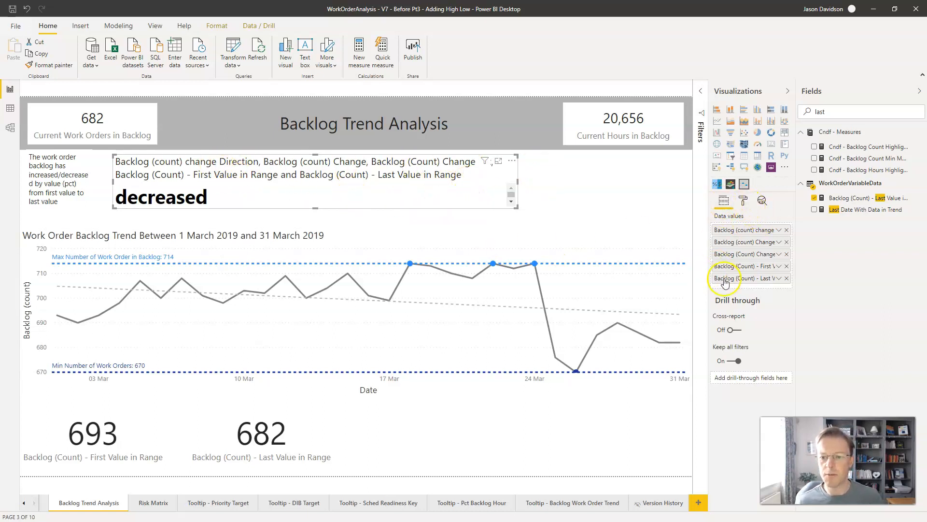
Step: Turn off the title and background of the story visual
{"action": "left_click", "coordinate": [743, 201]}
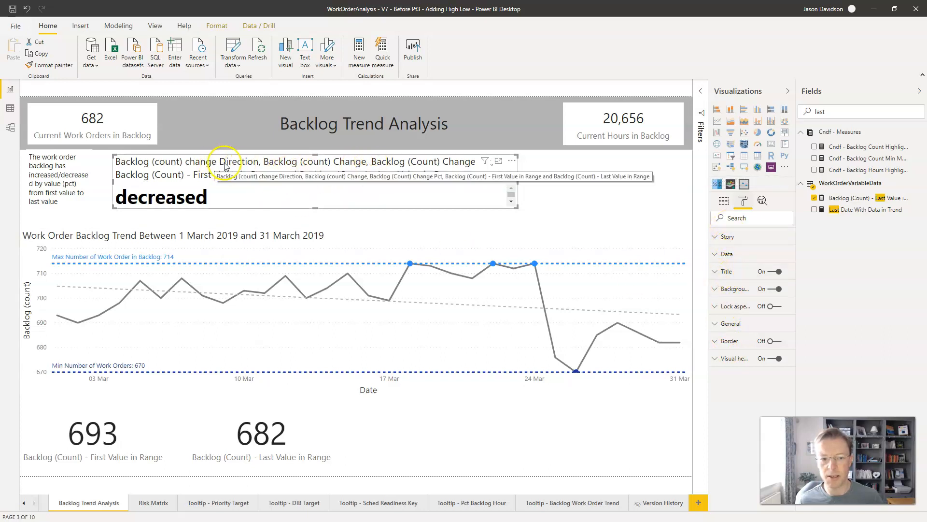
{"action": "left_click", "coordinate": [777, 272]}
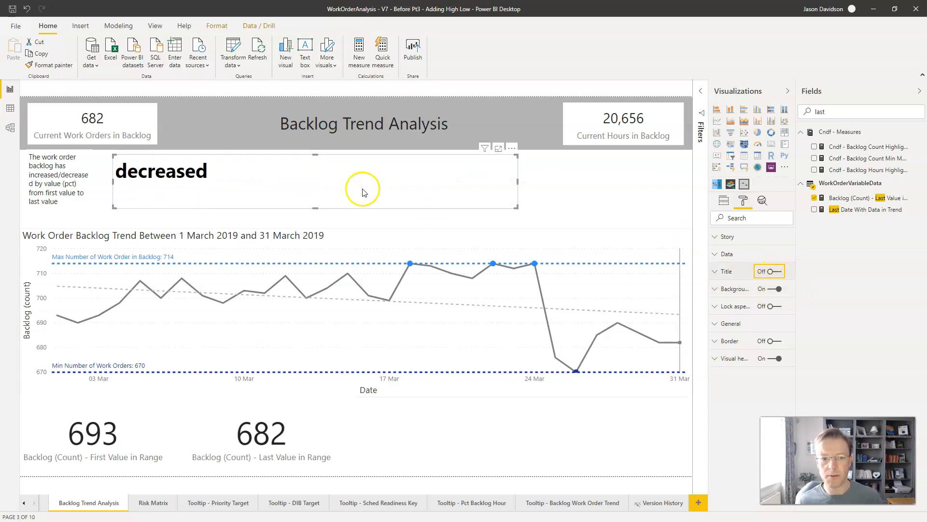
{"action": "left_click", "coordinate": [779, 290]}
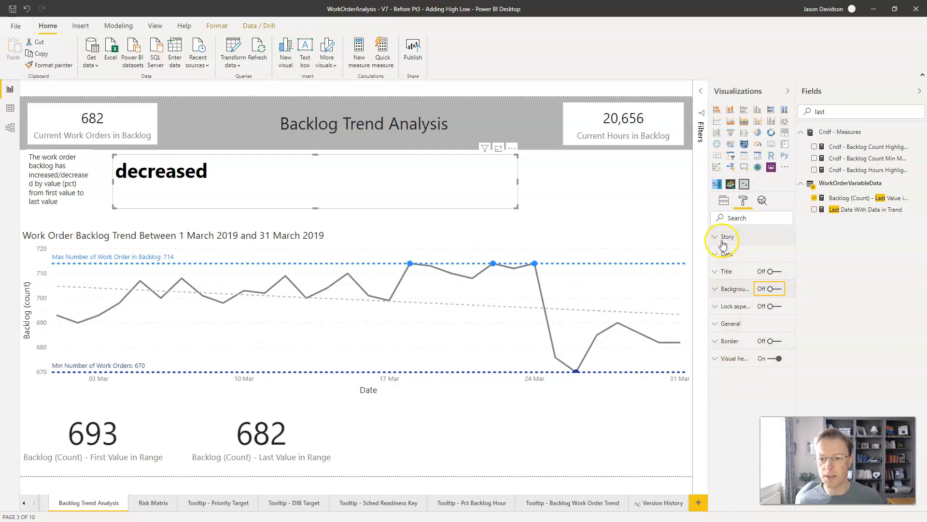
Step: Look through the story visual's Story formatting options and open its Data formatting options
{"action": "left_click", "coordinate": [715, 237]}
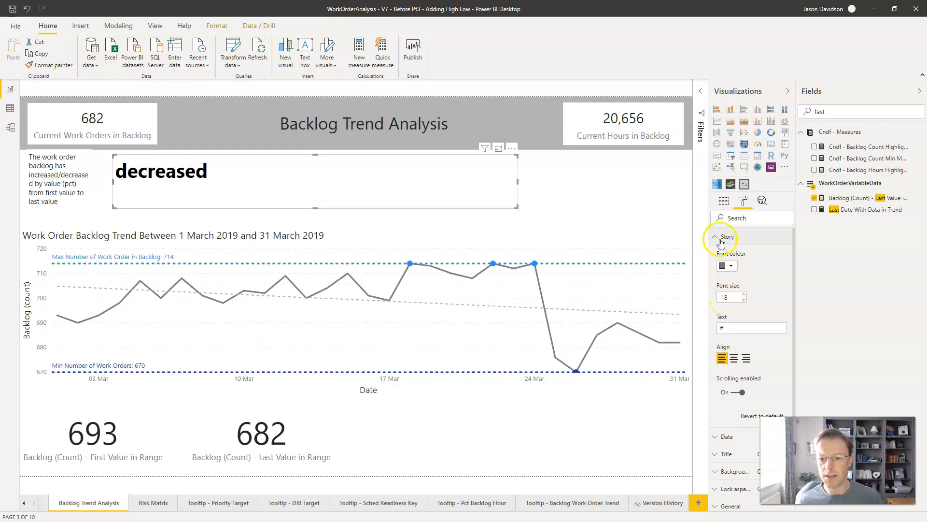
{"action": "left_click", "coordinate": [716, 237]}
{"action": "left_click", "coordinate": [713, 256]}
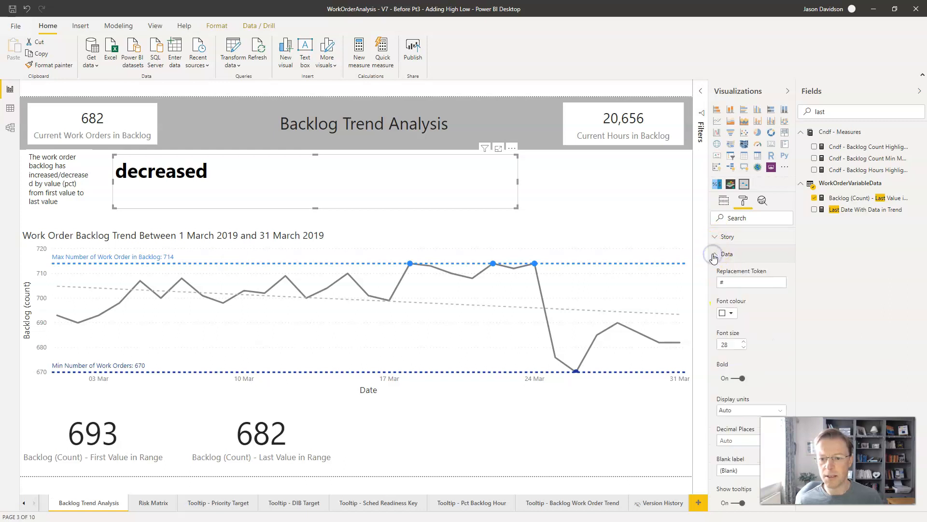
Step: Set the story text to "The backlog has # by # (#) from # to #." and widen the story visual toward the page's right edge
{"action": "left_click", "coordinate": [728, 279]}
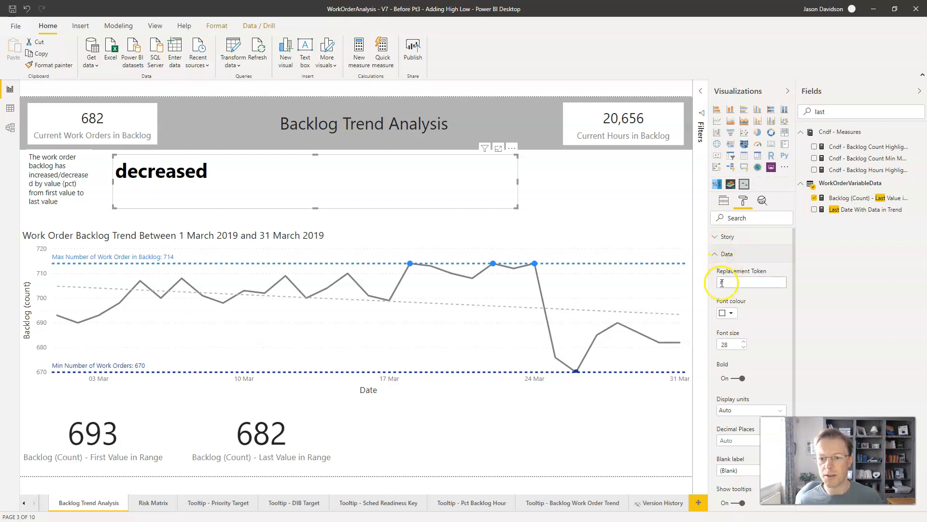
{"action": "left_click", "coordinate": [724, 199]}
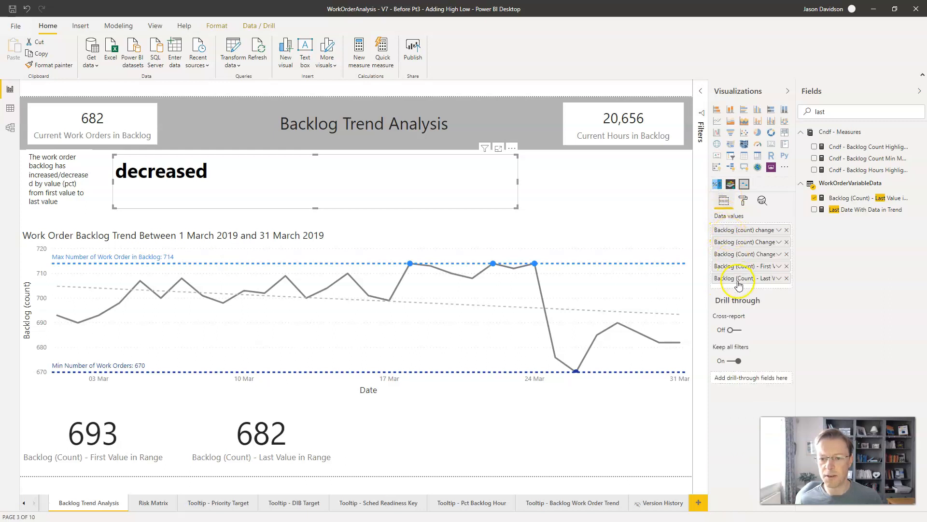
{"action": "left_click", "coordinate": [744, 199]}
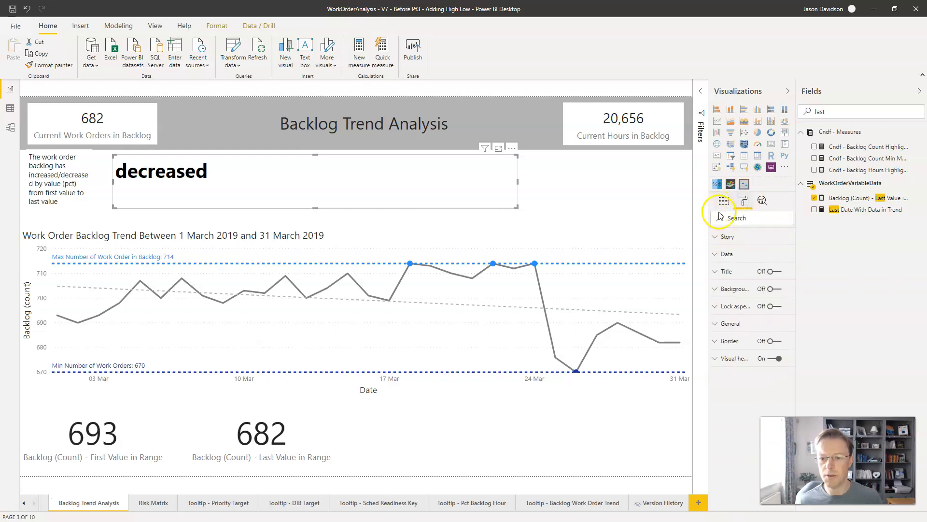
{"action": "left_click", "coordinate": [720, 237]}
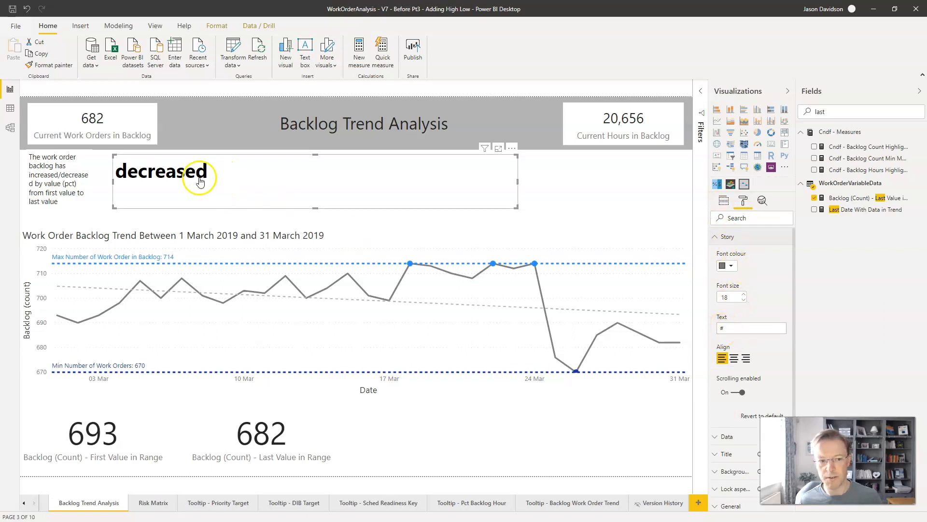
{"action": "left_click", "coordinate": [730, 328]}
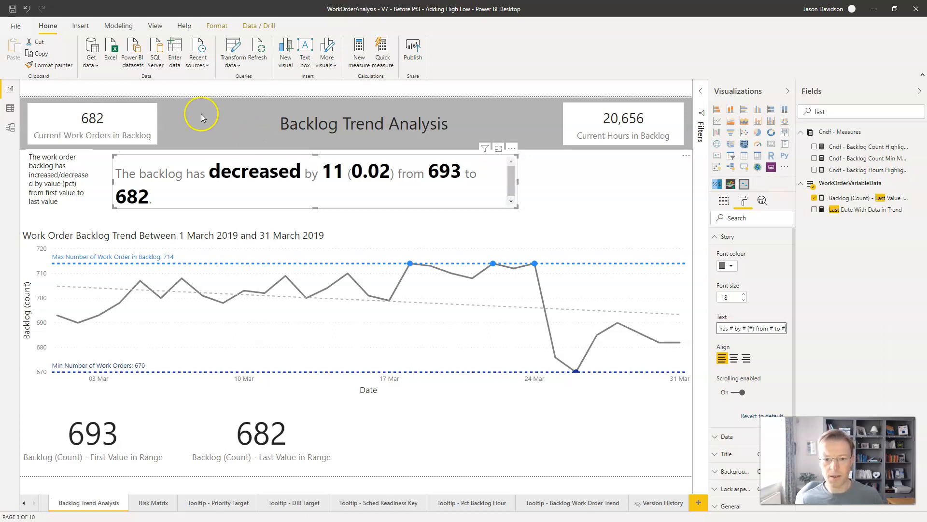
{"action": "left_click_drag", "start_coordinate": [518, 182], "coordinate": [639, 182]}
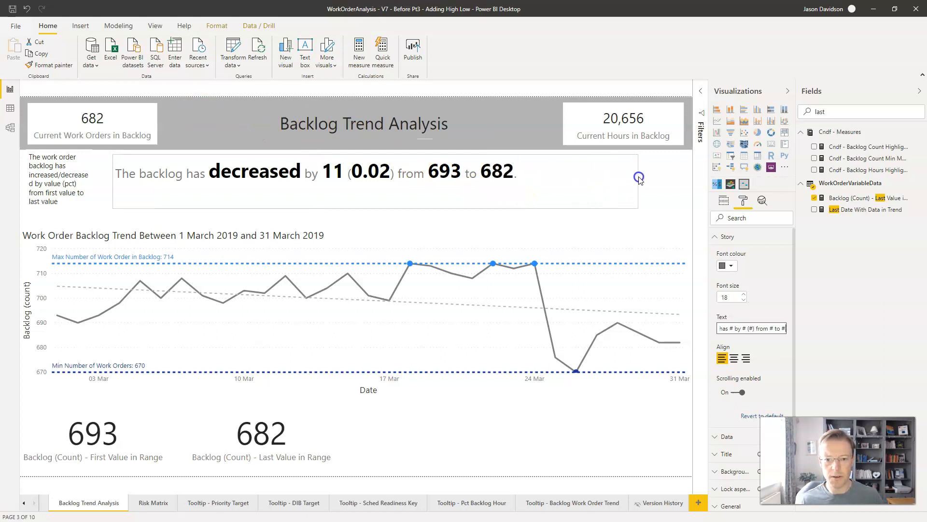
Step: Find the Backlog (Count) Change Pct measure by searching the fields for "pct" and format it as a percentage with 1 decimal place
{"action": "left_click", "coordinate": [724, 200]}
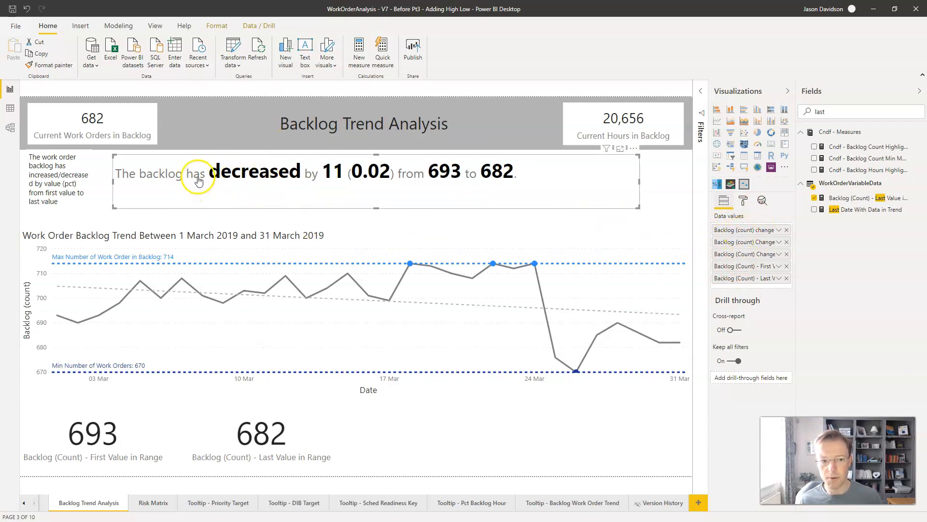
{"action": "left_click", "coordinate": [746, 204]}
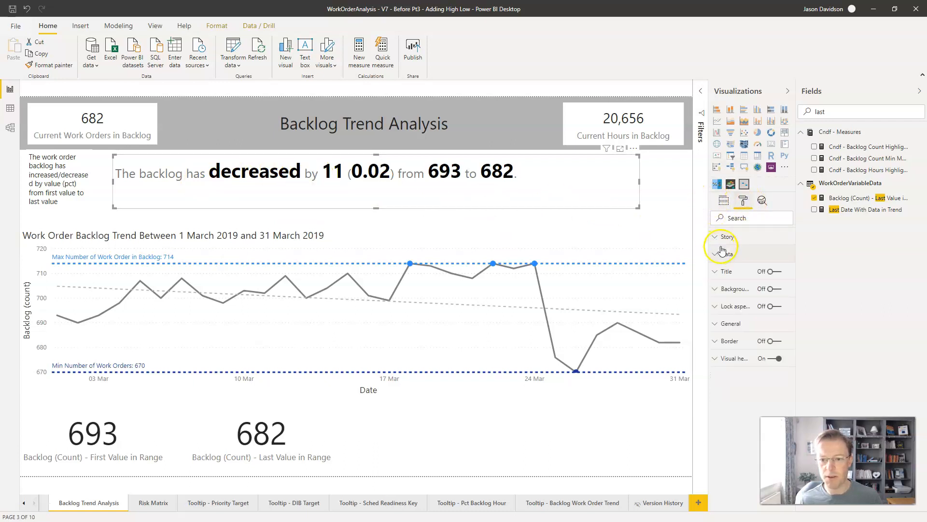
{"action": "left_click", "coordinate": [724, 237]}
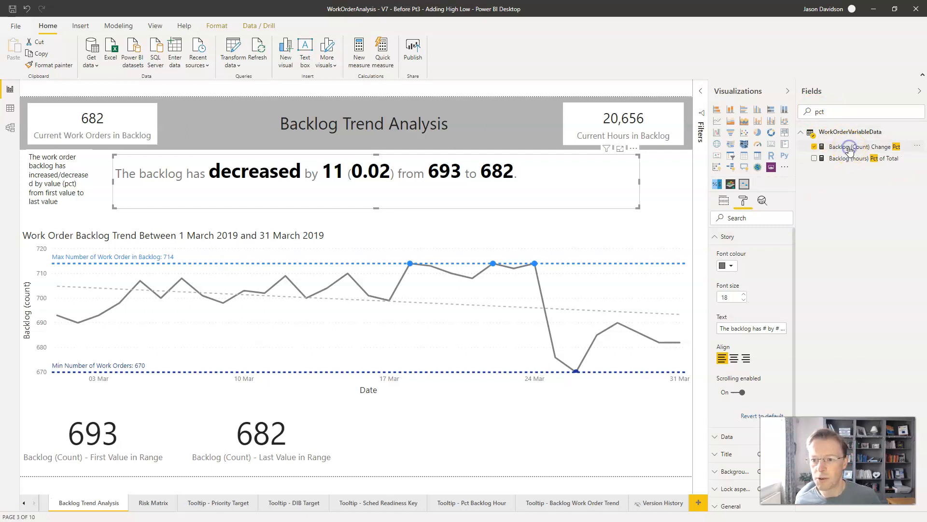
{"action": "left_click", "coordinate": [849, 147]}
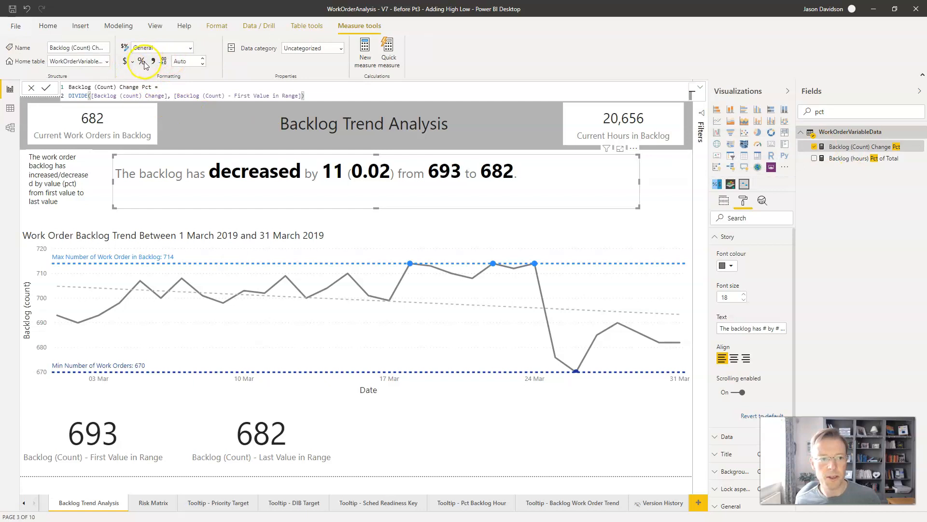
{"action": "left_click", "coordinate": [143, 62]}
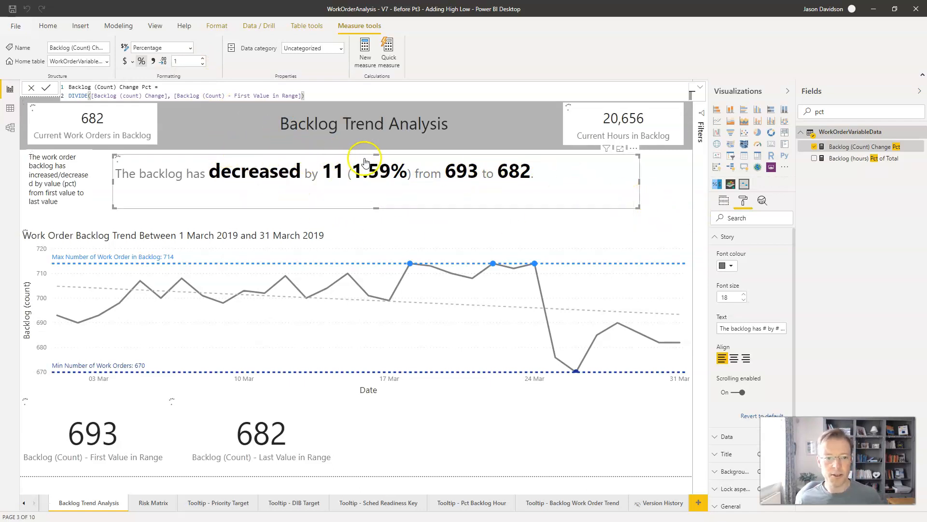
Step: Remove the draft text box and the First Value in Range and Last Value in Range cards from the page
{"action": "left_click", "coordinate": [71, 174]}
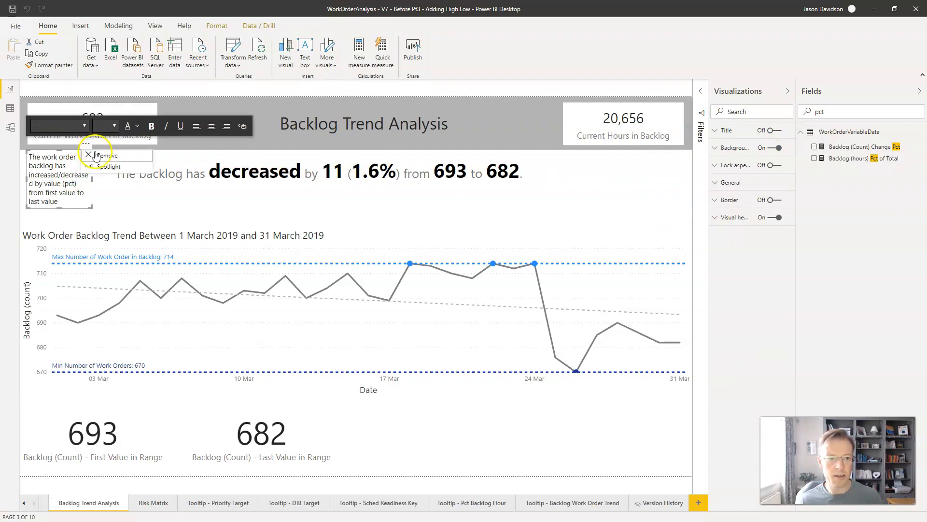
{"action": "left_click", "coordinate": [302, 427]}
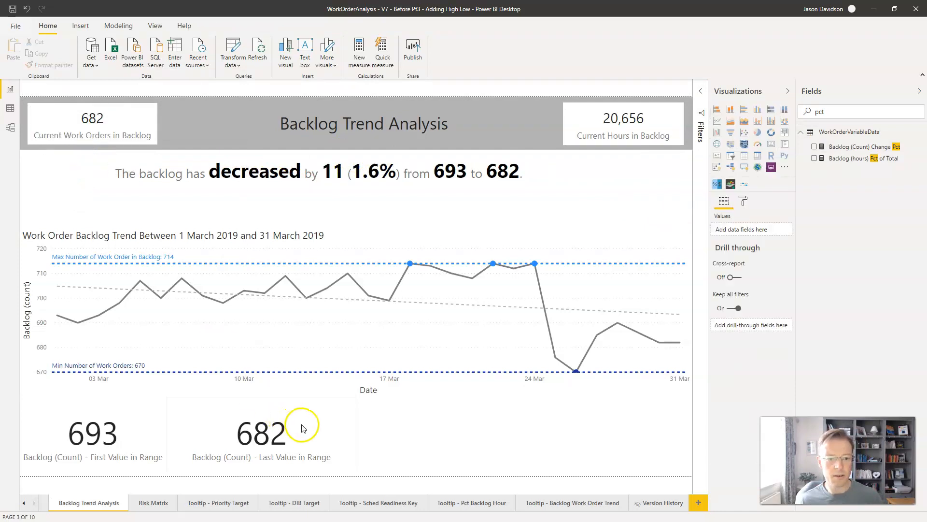
{"action": "left_click", "coordinate": [352, 392]}
{"action": "left_click", "coordinate": [378, 414]}
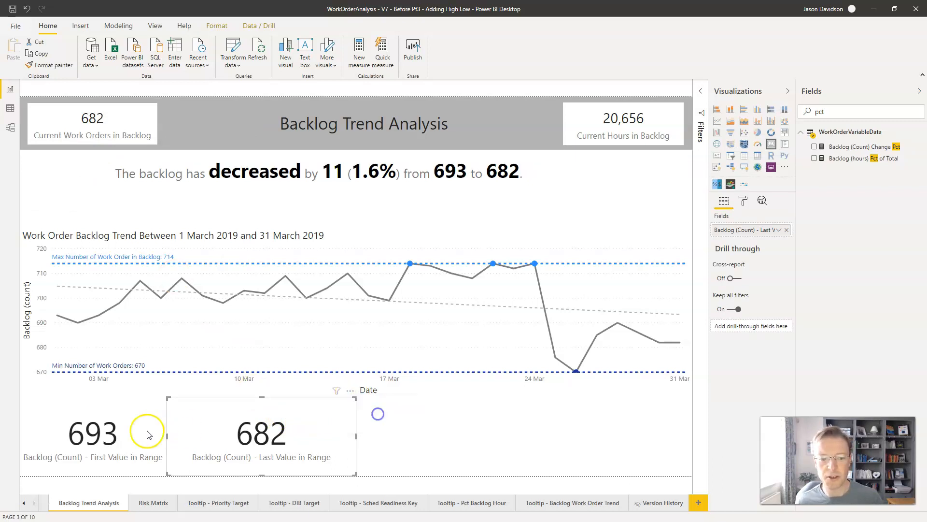
{"action": "left_click", "coordinate": [148, 434]}
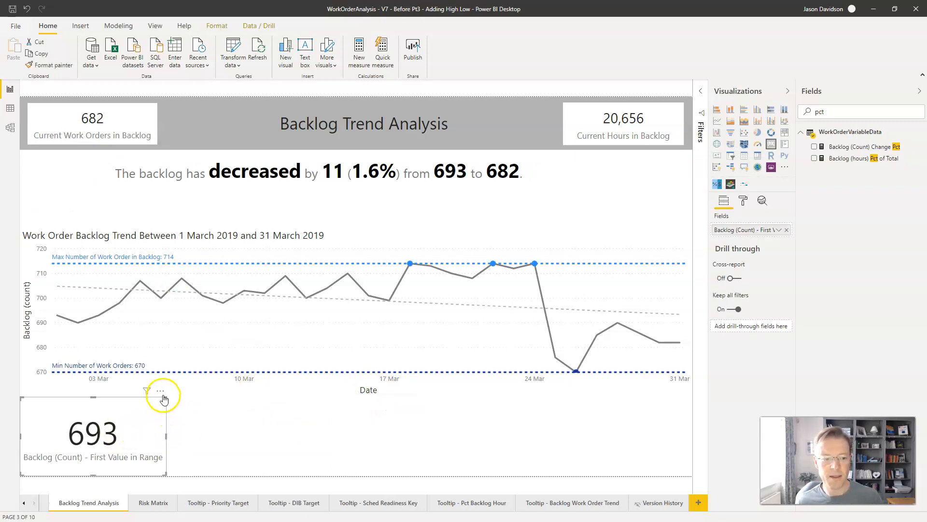
{"action": "left_click", "coordinate": [161, 391]}
{"action": "left_click", "coordinate": [190, 413]}
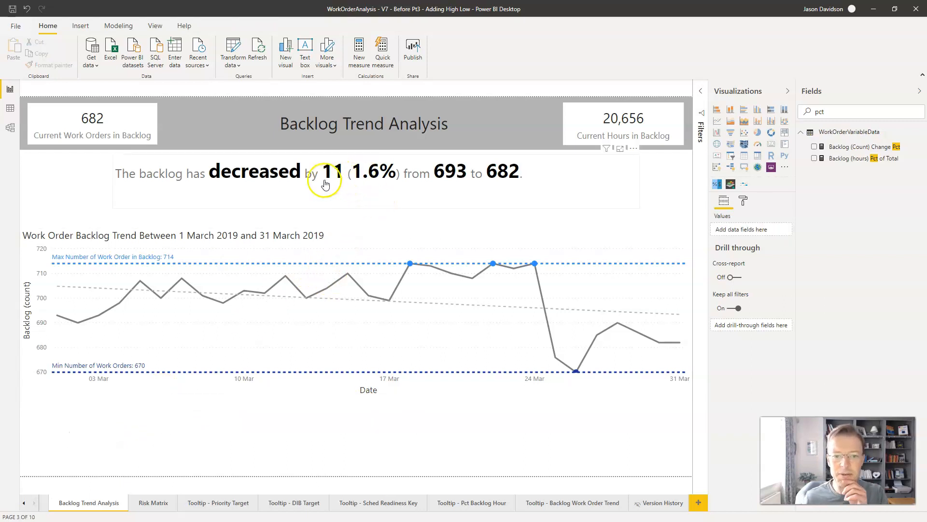
Step: Widen the story visual toward the page's left edge and format its story text with font size 20 and centre alignment
{"action": "left_click", "coordinate": [253, 190]}
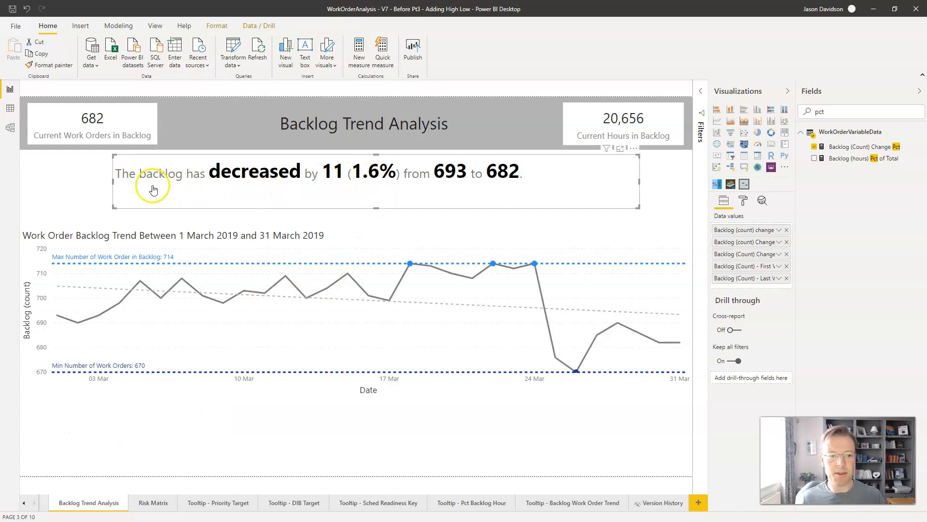
{"action": "left_click_drag", "start_coordinate": [113, 181], "coordinate": [44, 180]}
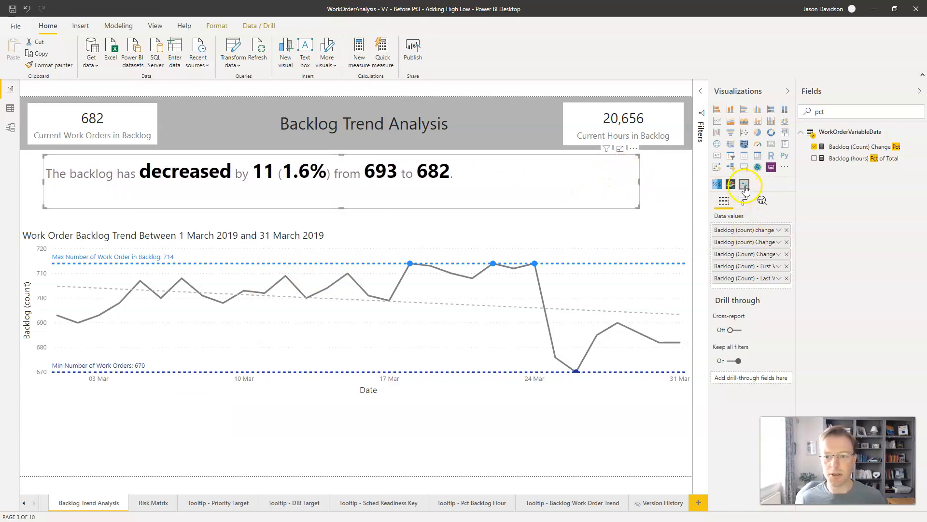
{"action": "left_click", "coordinate": [744, 201]}
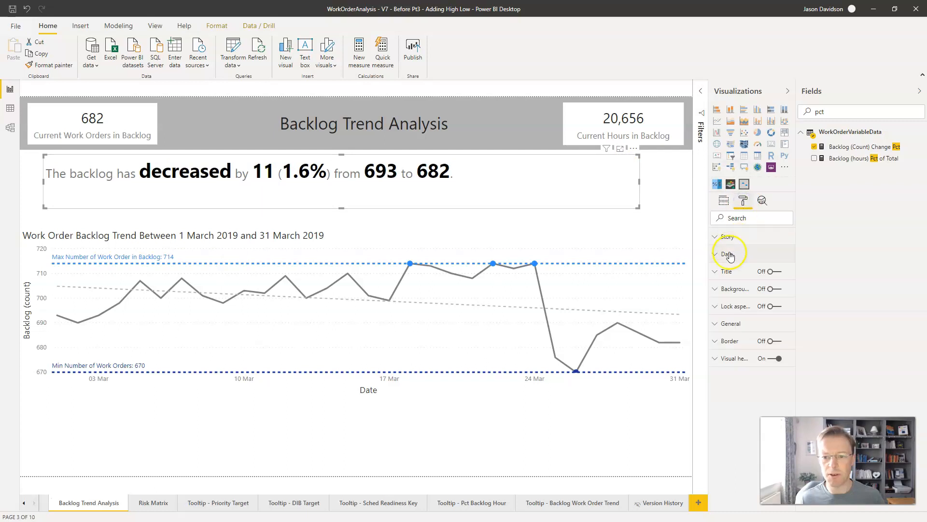
{"action": "left_click", "coordinate": [720, 237]}
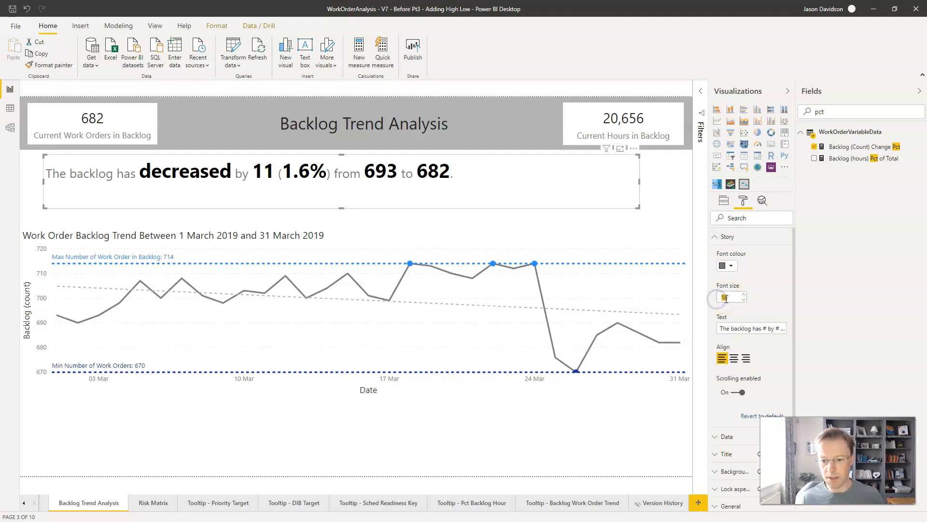
{"action": "type", "text": "0"}
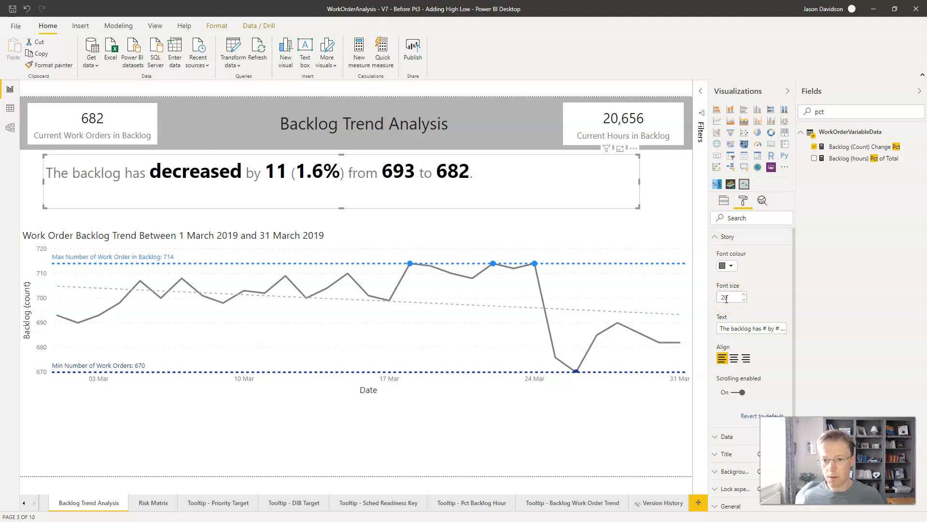
{"action": "left_click", "coordinate": [734, 359]}
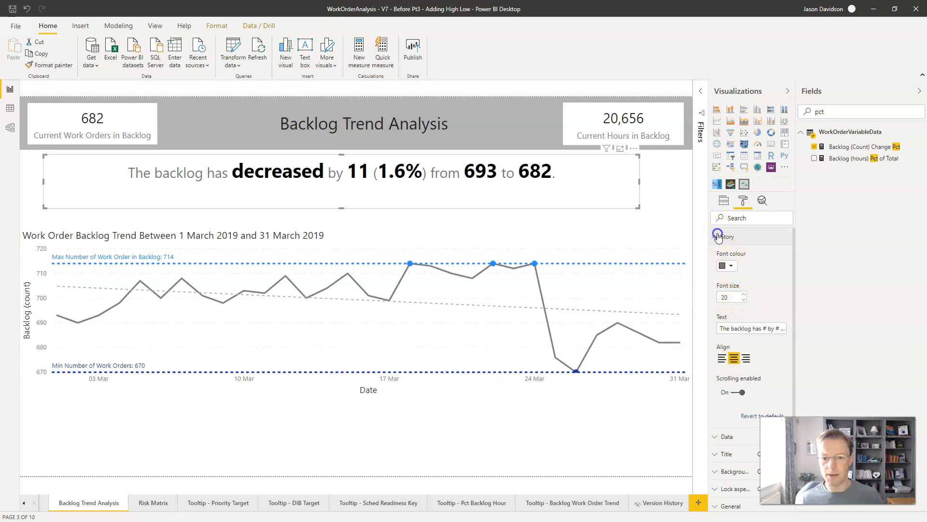
Step: Set the font size of the story's data values to 20, keep them bold, and review the remaining Data formatting options
{"action": "left_click", "coordinate": [718, 237]}
{"action": "left_click", "coordinate": [717, 238]}
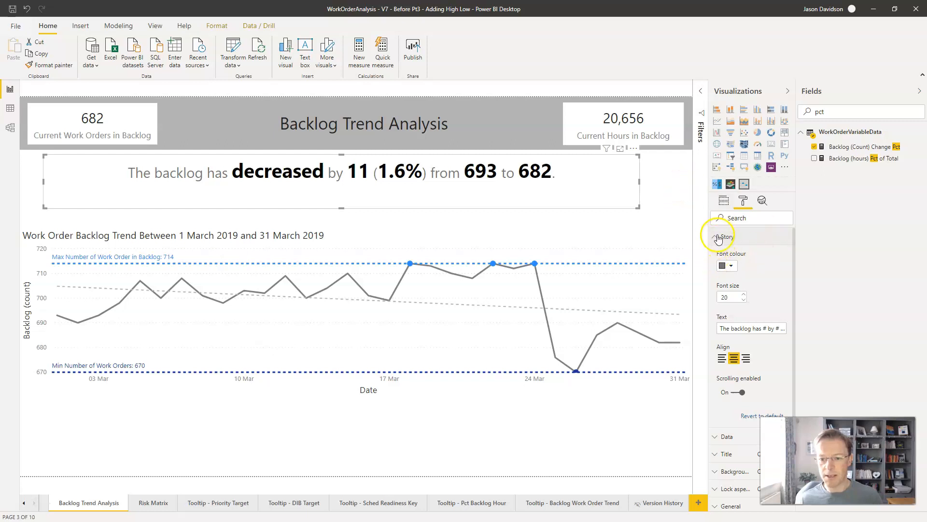
{"action": "left_click", "coordinate": [715, 237]}
{"action": "left_click", "coordinate": [715, 256]}
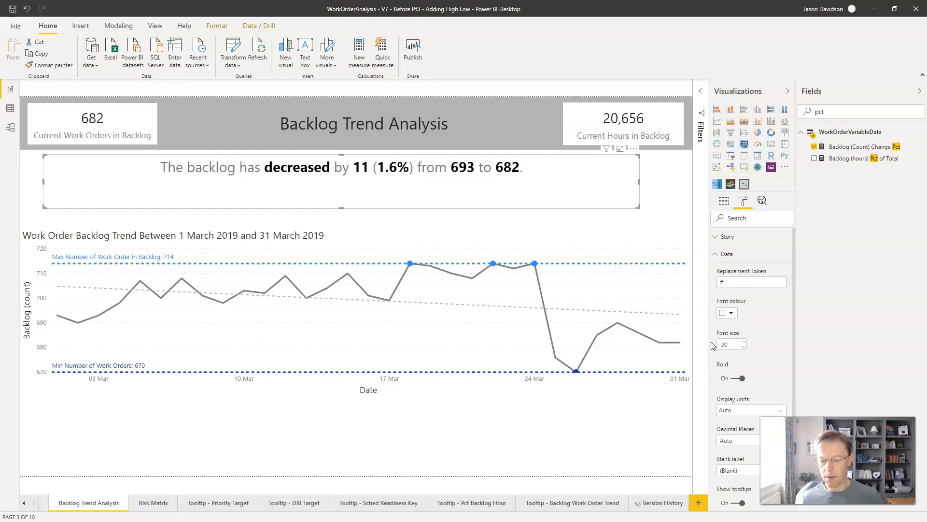
{"action": "left_click", "coordinate": [741, 378]}
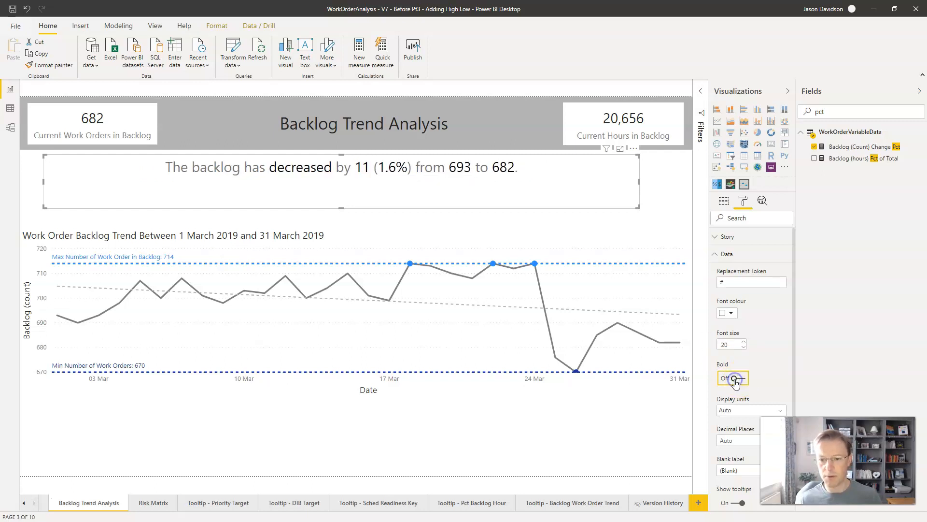
{"action": "left_click", "coordinate": [735, 379]}
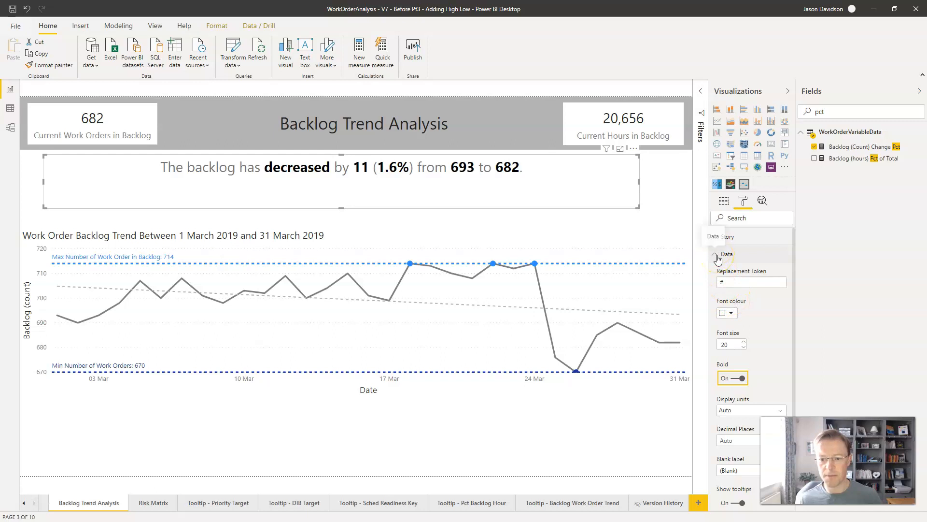
{"action": "left_click_drag", "start_coordinate": [795, 278], "coordinate": [802, 345]}
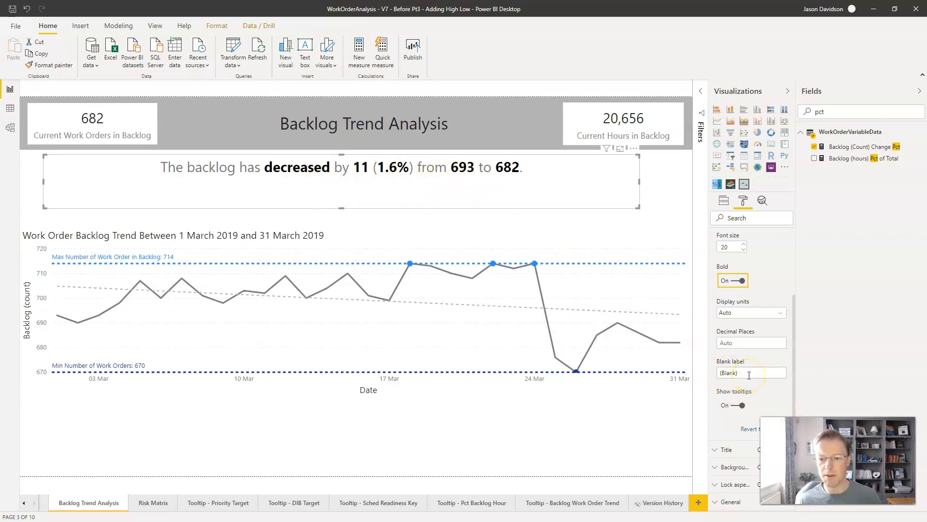
{"action": "left_click_drag", "start_coordinate": [795, 305], "coordinate": [801, 221]}
{"action": "left_click", "coordinate": [714, 254]}
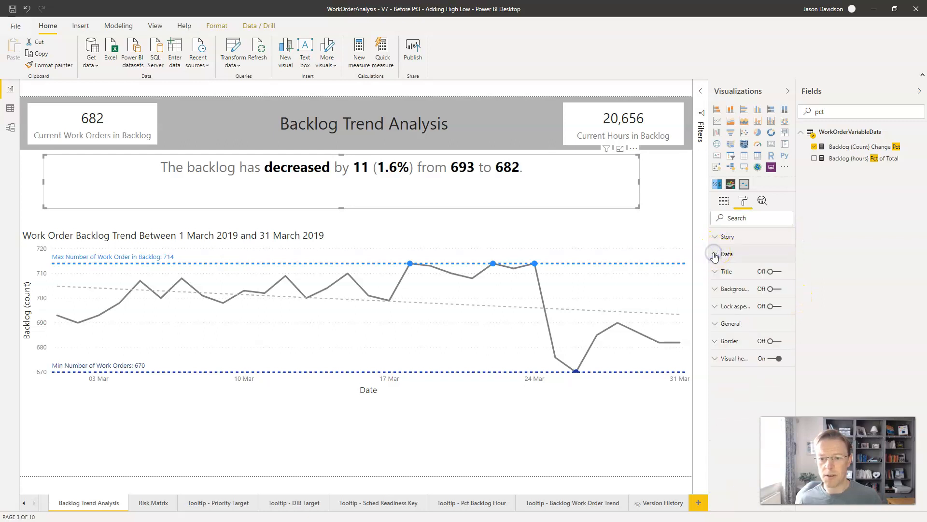
Step: Reduce the story visual's height and move it down between the page header and the trend chart
{"action": "left_click_drag", "start_coordinate": [341, 208], "coordinate": [345, 186]}
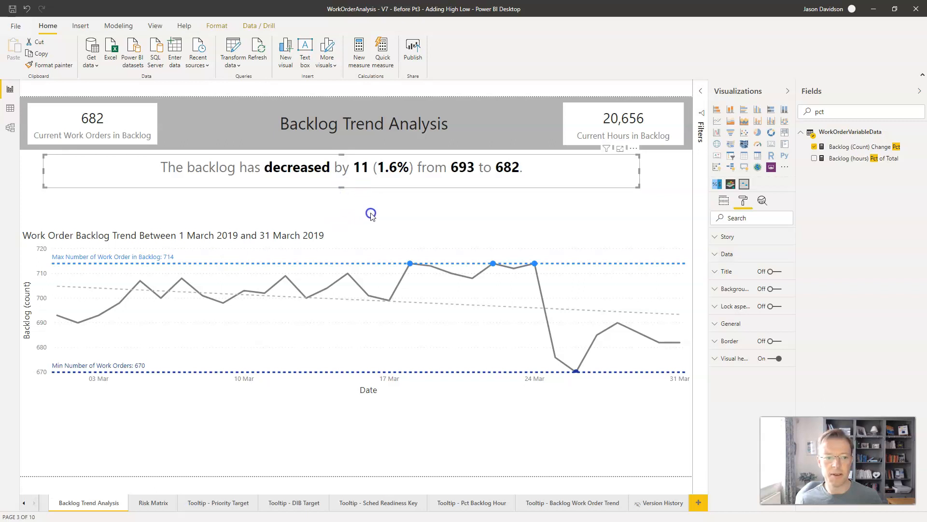
{"action": "left_click_drag", "start_coordinate": [370, 186], "coordinate": [371, 203]}
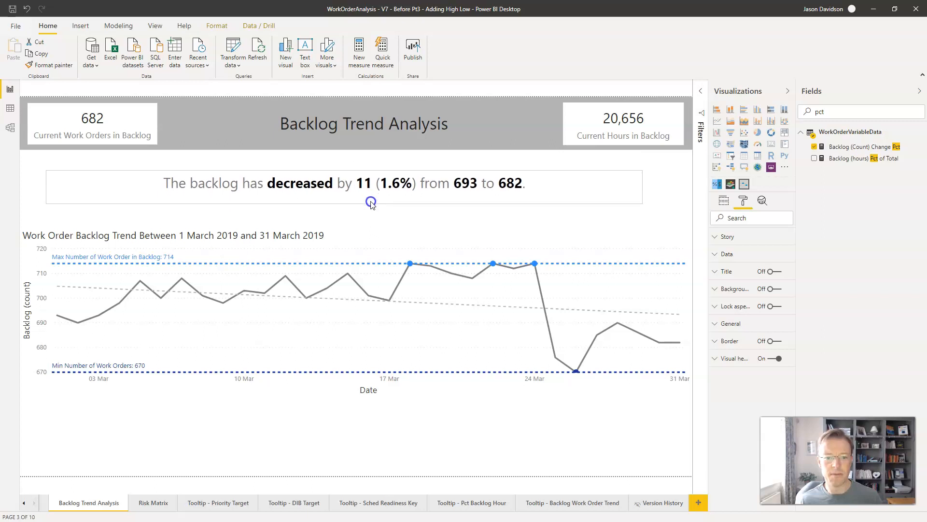
{"action": "left_click", "coordinate": [480, 220]}
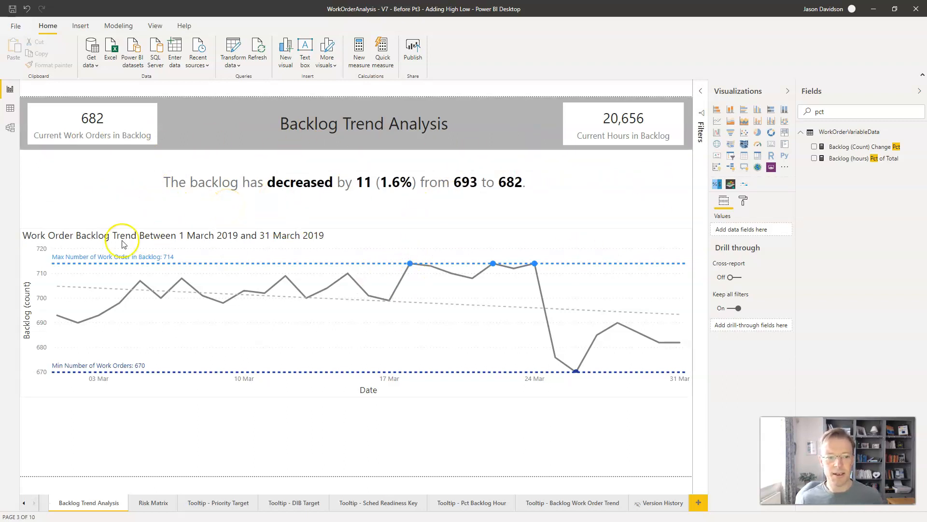
Step: Change the trend chart's title font colour to a grey theme colour matching the story text
{"action": "left_click", "coordinate": [85, 240]}
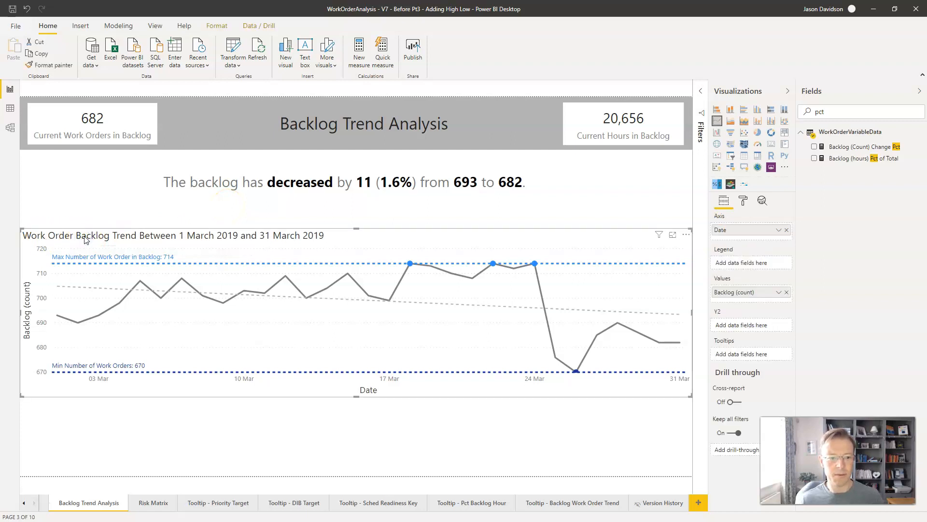
{"action": "left_click", "coordinate": [745, 201]}
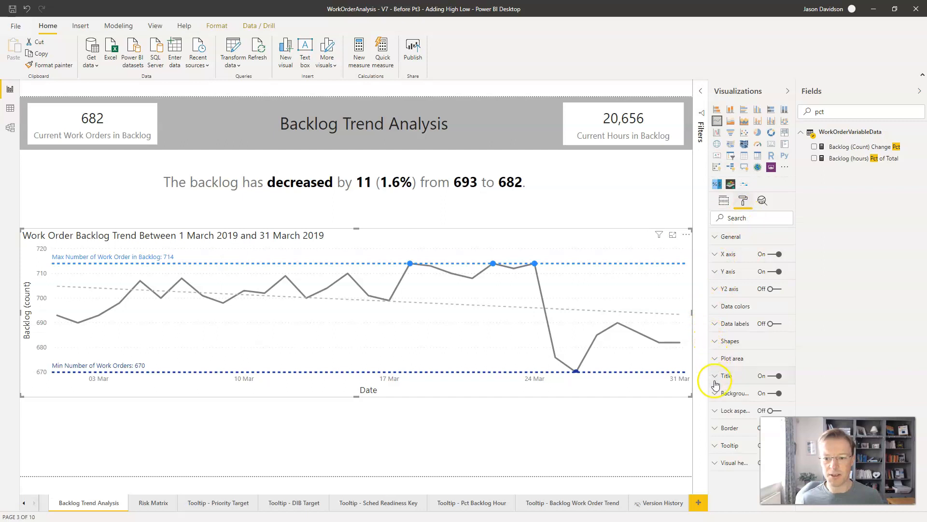
{"action": "left_click", "coordinate": [715, 377]}
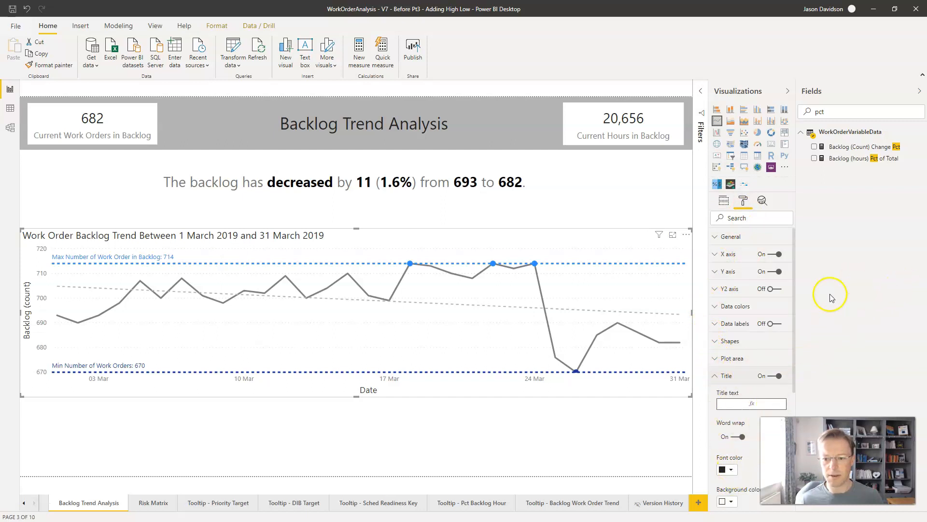
{"action": "left_click", "coordinate": [733, 469]}
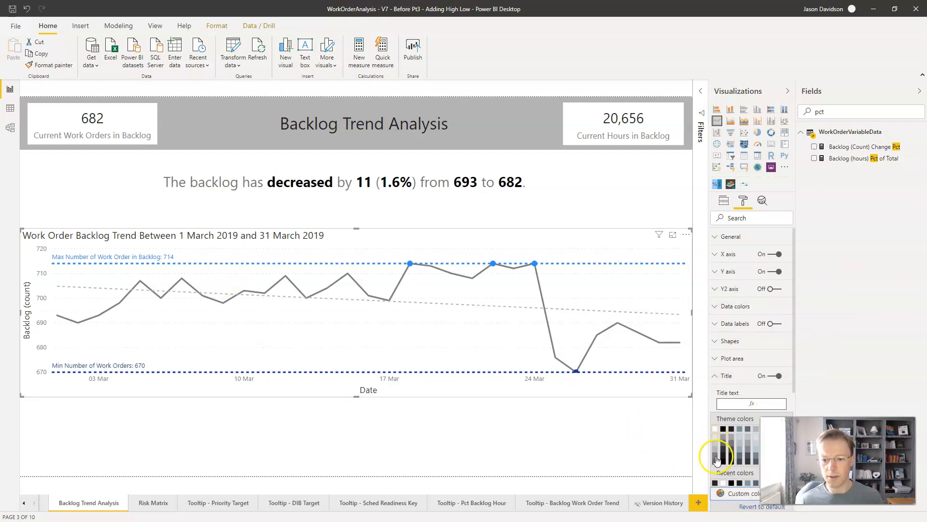
{"action": "left_click", "coordinate": [717, 458]}
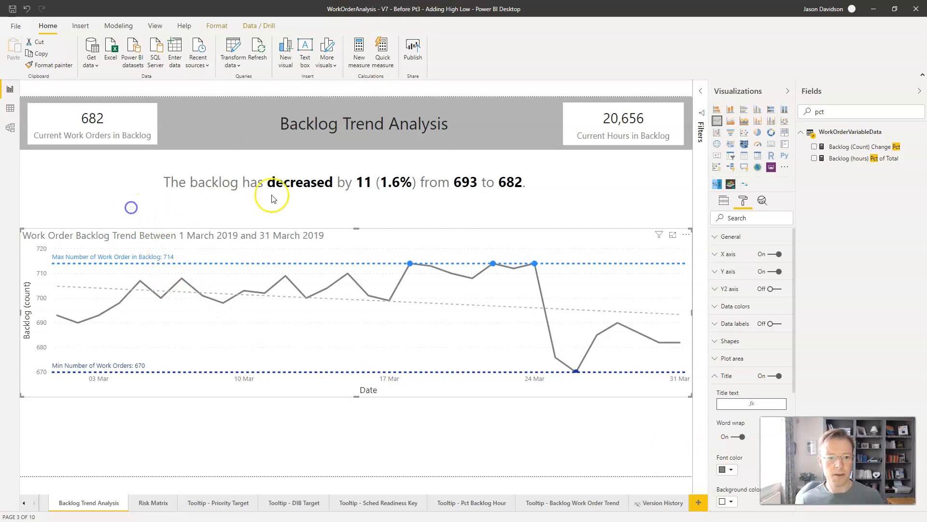
{"action": "left_click", "coordinate": [341, 195]}
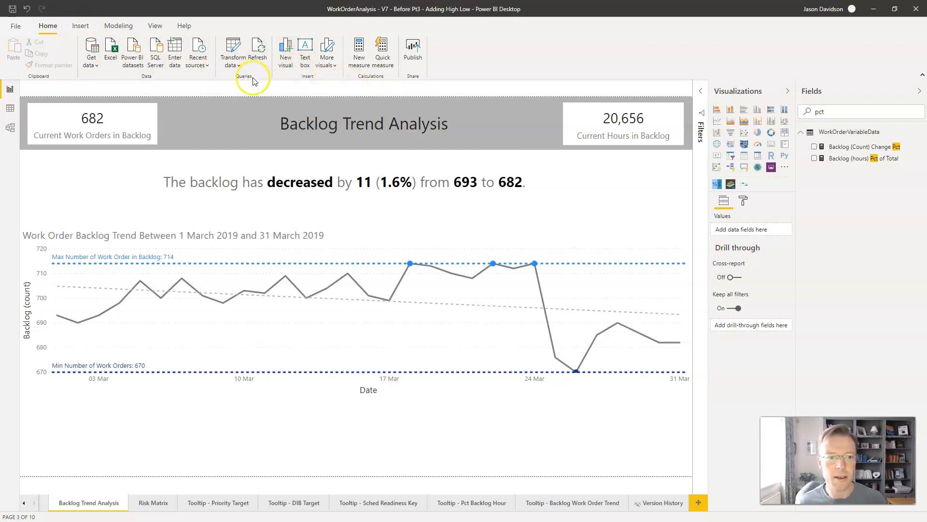
Step: Insert a rectangle shape and resize it into a wide band covering the story text between the header and the trend chart
{"action": "left_click", "coordinate": [52, 29]}
{"action": "left_click", "coordinate": [80, 26]}
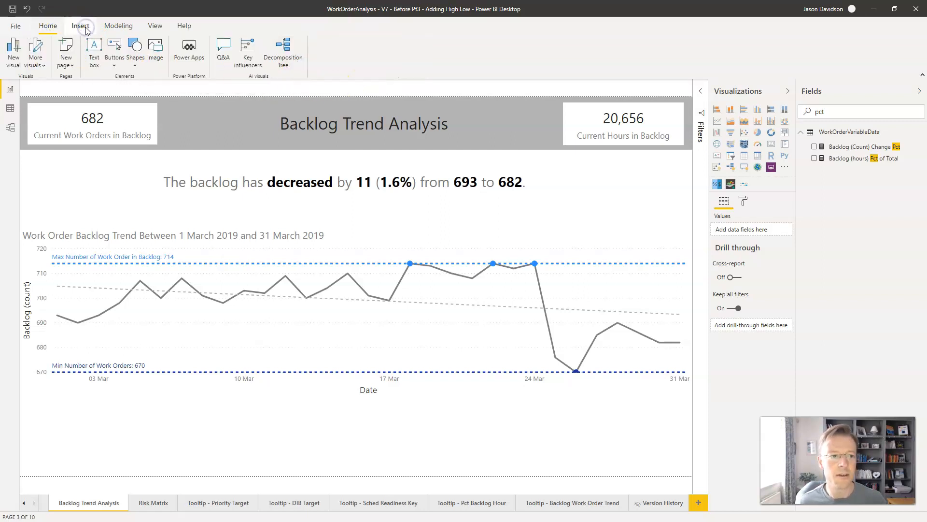
{"action": "left_click", "coordinate": [135, 65]}
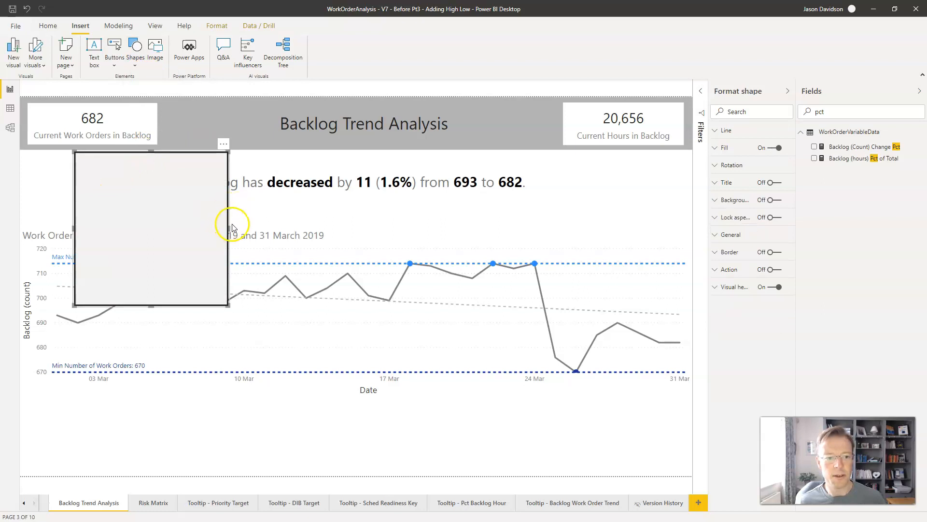
{"action": "left_click_drag", "start_coordinate": [233, 227], "coordinate": [670, 202]}
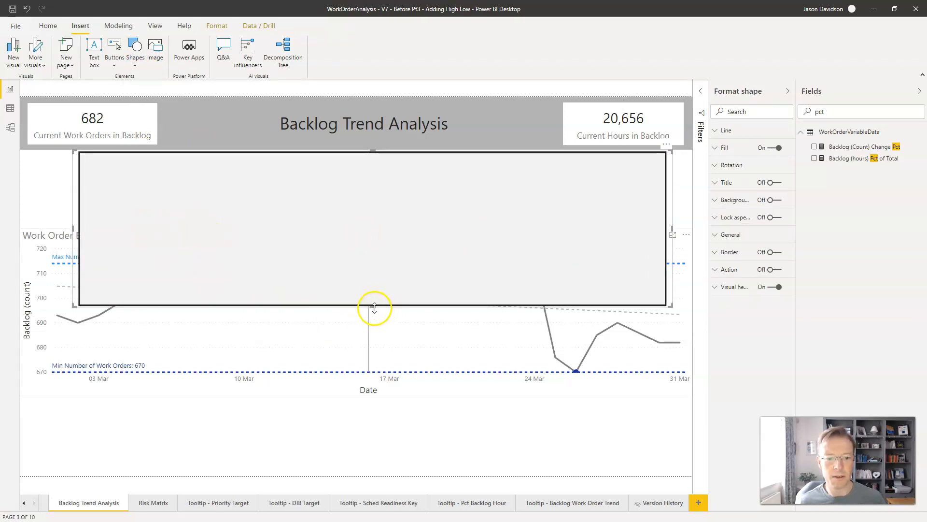
{"action": "left_click_drag", "start_coordinate": [372, 261], "coordinate": [366, 217]}
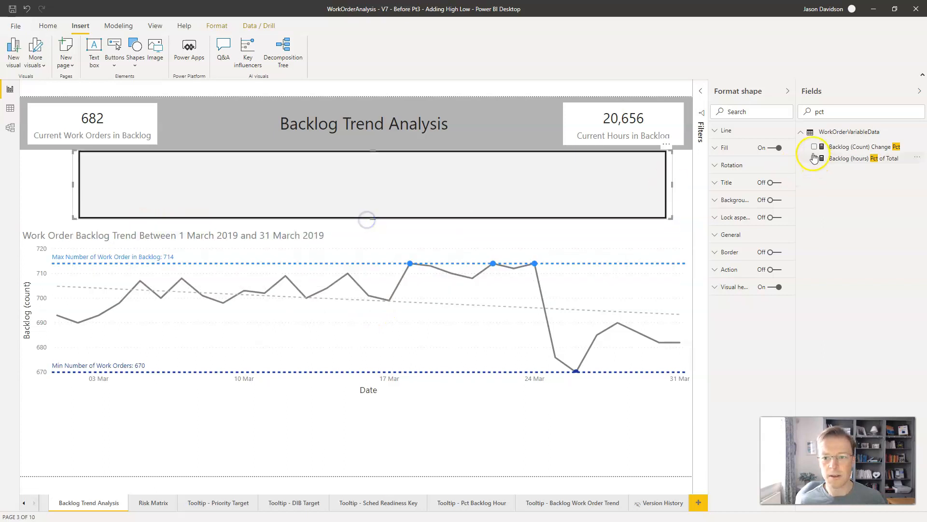
Step: Set the rectangle's line colour to light grey and check its fill options
{"action": "left_click", "coordinate": [723, 130]}
{"action": "left_click", "coordinate": [732, 162]}
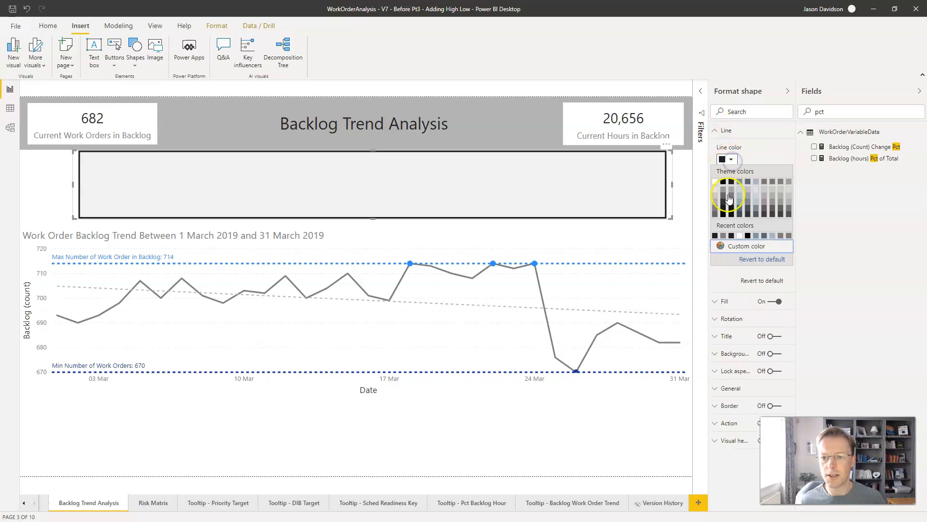
{"action": "left_click", "coordinate": [715, 131]}
{"action": "left_click", "coordinate": [714, 148]}
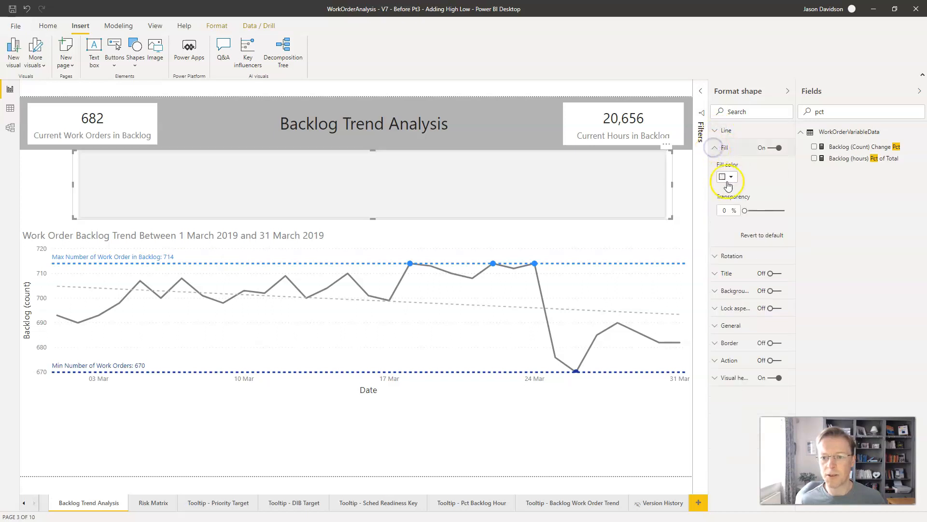
{"action": "left_click", "coordinate": [717, 150]}
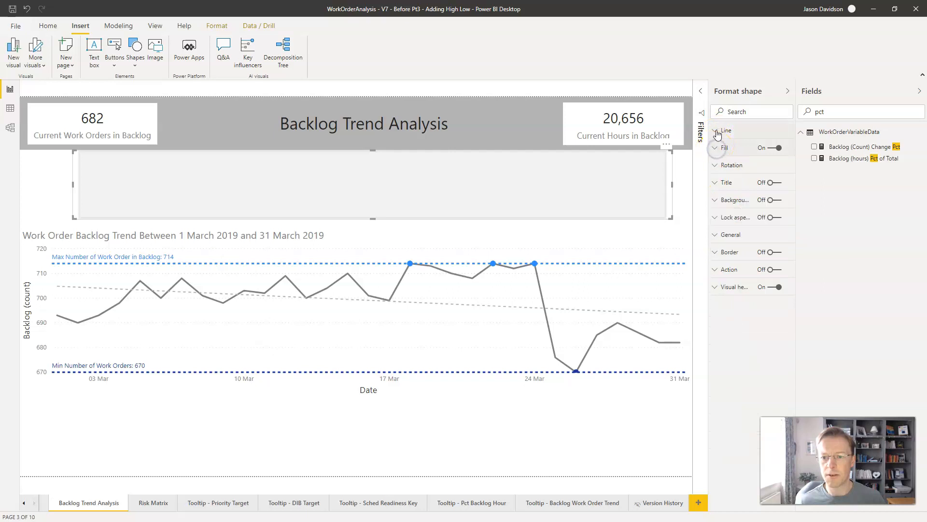
Step: Set the rectangle's round edges to 10 px and pick a light grey theme colour for its line
{"action": "left_click", "coordinate": [716, 131]}
{"action": "left_click", "coordinate": [727, 257]}
{"action": "left_click_drag", "start_coordinate": [727, 256], "coordinate": [715, 257]}
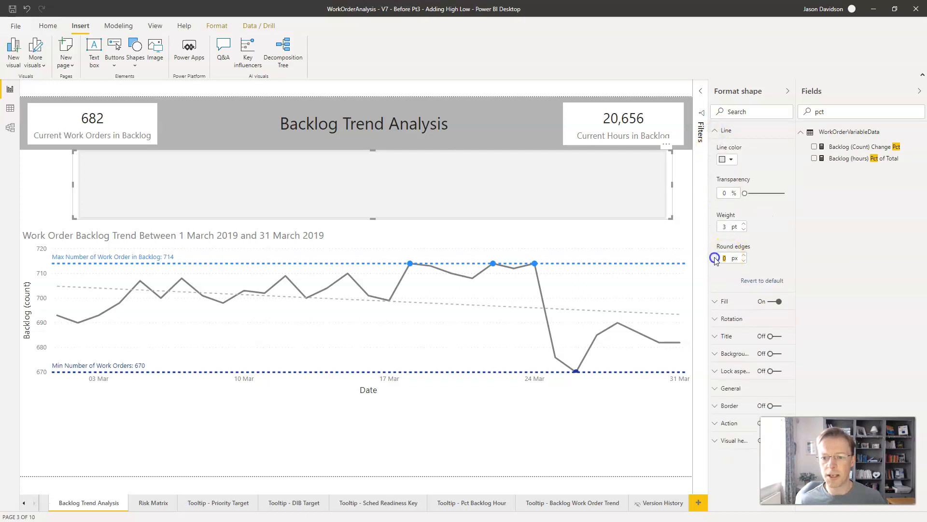
{"action": "type", "text": "10"}
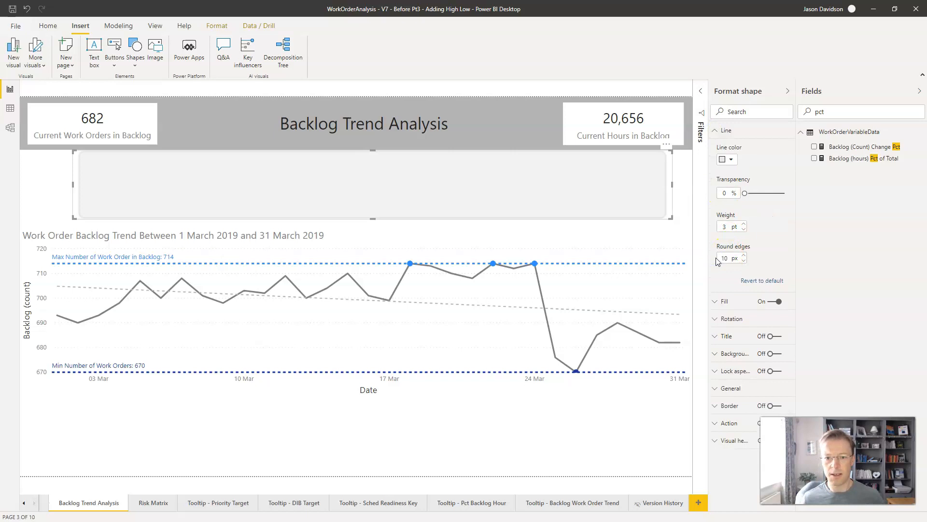
{"action": "left_click", "coordinate": [732, 161]}
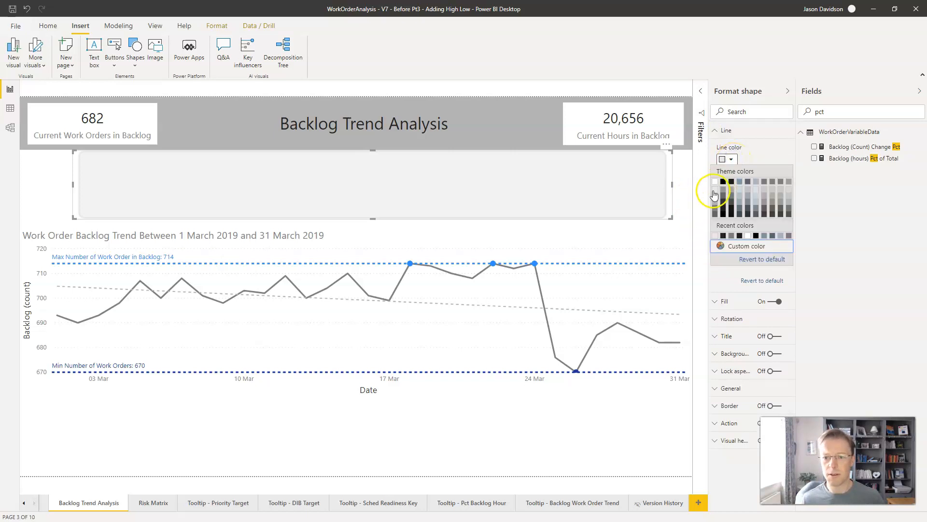
{"action": "left_click", "coordinate": [715, 191]}
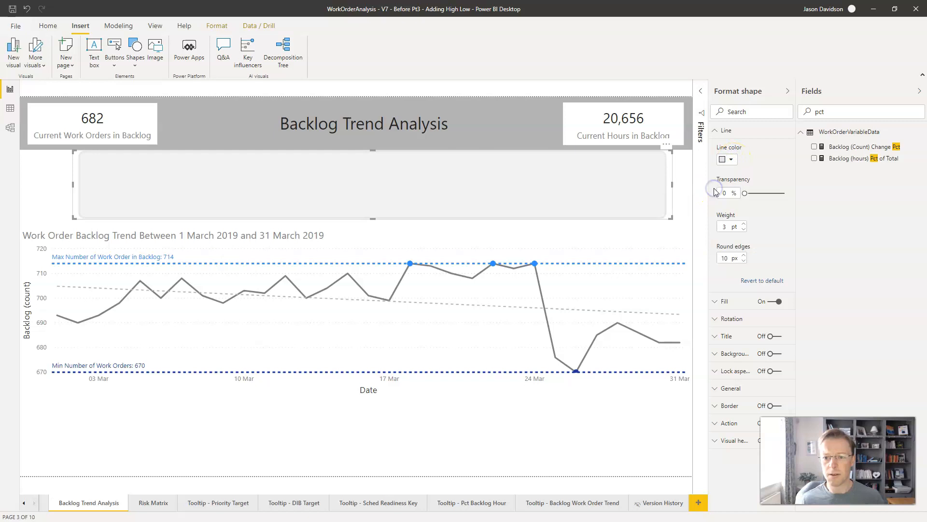
{"action": "left_click", "coordinate": [722, 130]}
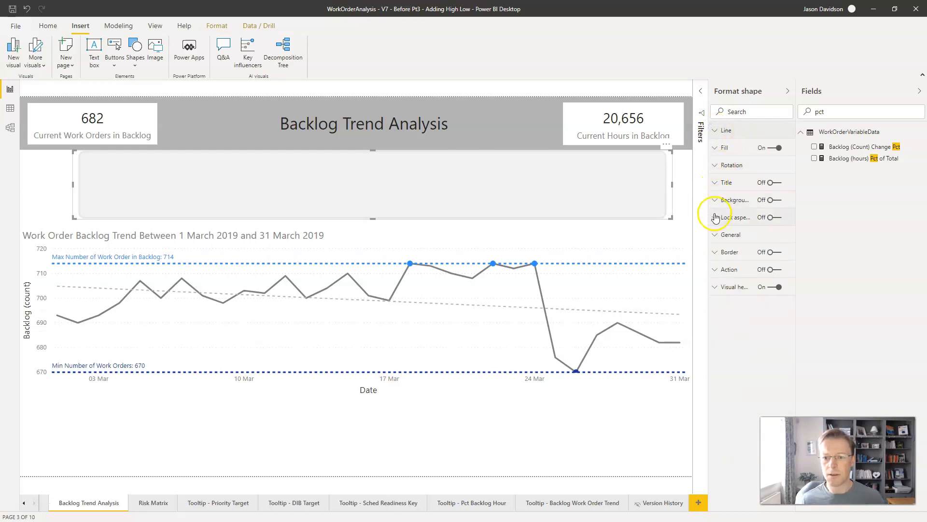
Step: Reapply a light grey line colour to the rectangle and lower its upper edge to leave a gap below the header
{"action": "left_click", "coordinate": [778, 149]}
{"action": "left_click", "coordinate": [777, 149]}
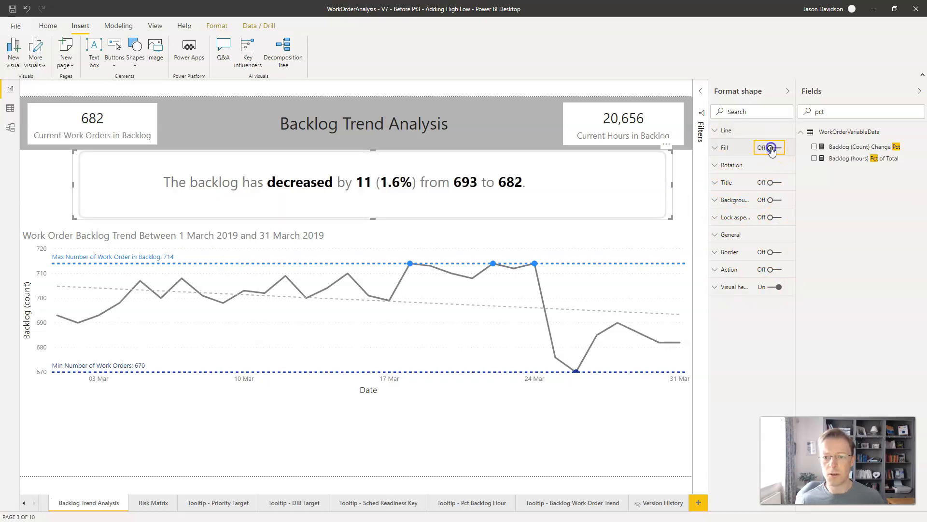
{"action": "left_click", "coordinate": [719, 130]}
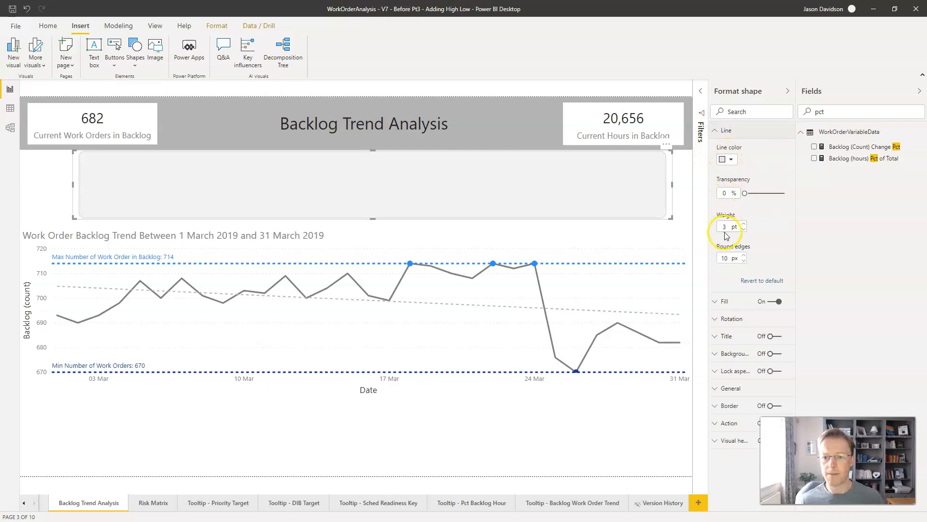
{"action": "left_click", "coordinate": [732, 161]}
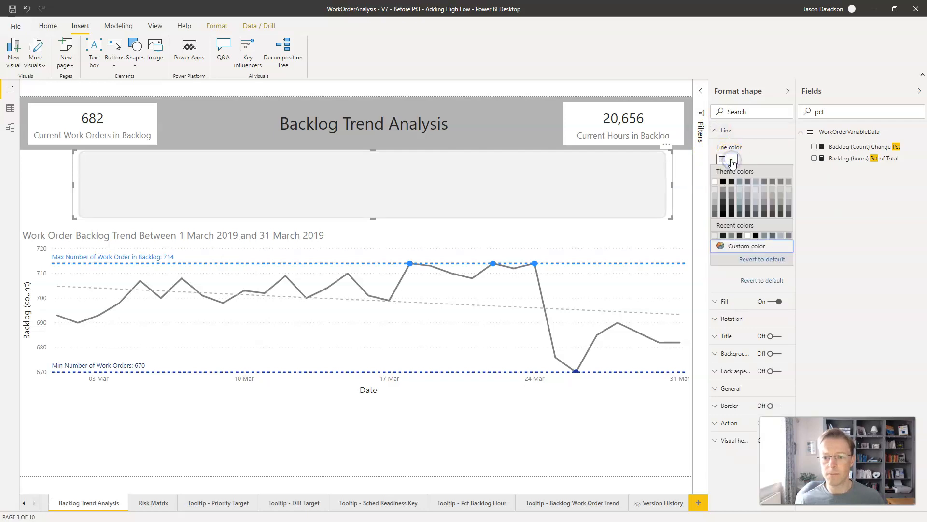
{"action": "left_click", "coordinate": [715, 192]}
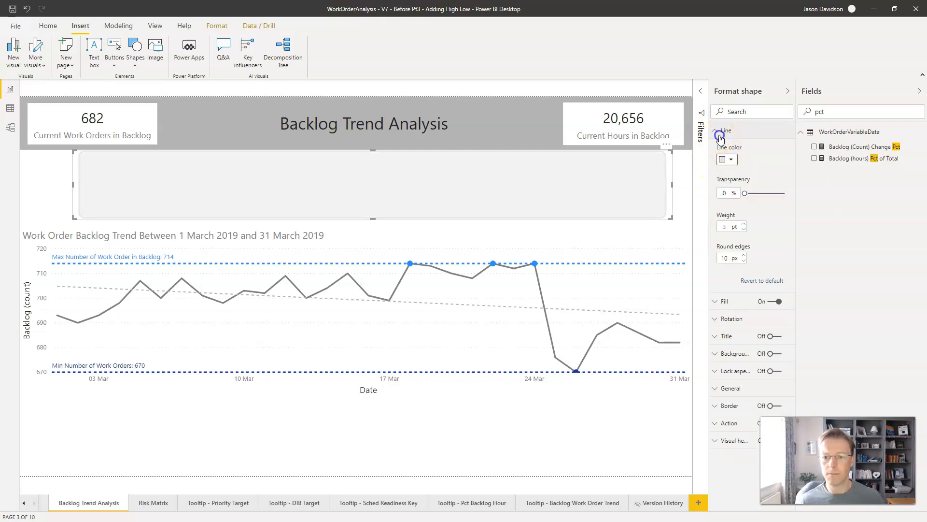
{"action": "left_click", "coordinate": [720, 130]}
{"action": "mouse_move", "coordinate": [372, 151]}
{"action": "left_mouse_down"}
{"action": "mouse_move", "coordinate": [370, 170]}
{"action": "mouse_move", "coordinate": [372, 160]}
{"action": "left_mouse_up"}
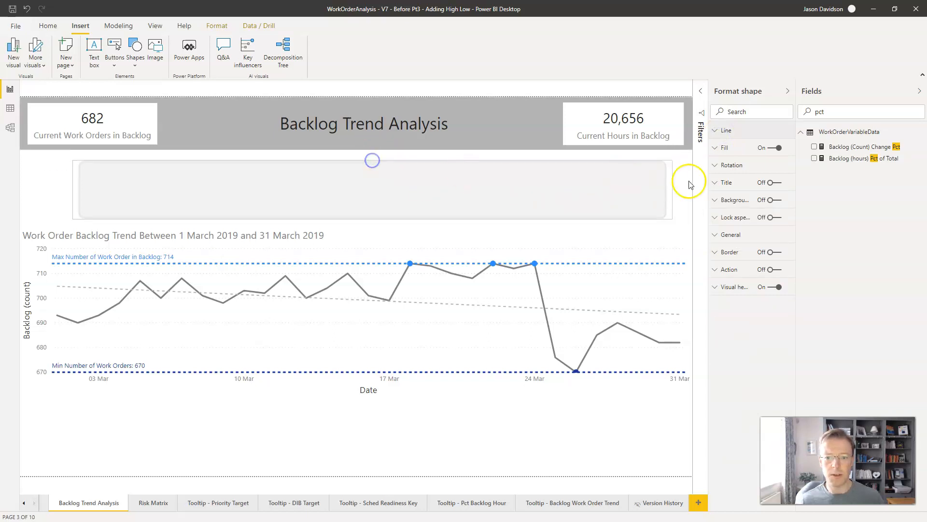
{"action": "left_click", "coordinate": [719, 147]}
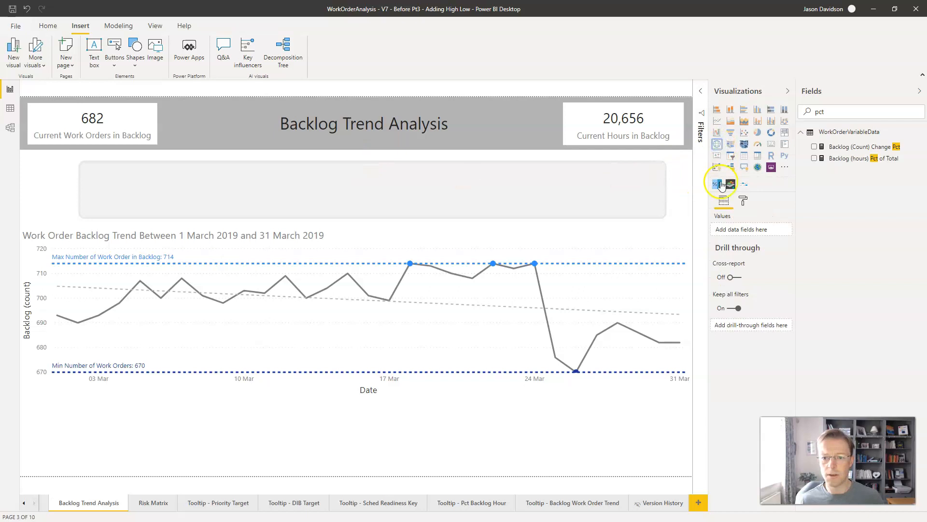
{"action": "left_click", "coordinate": [718, 147]}
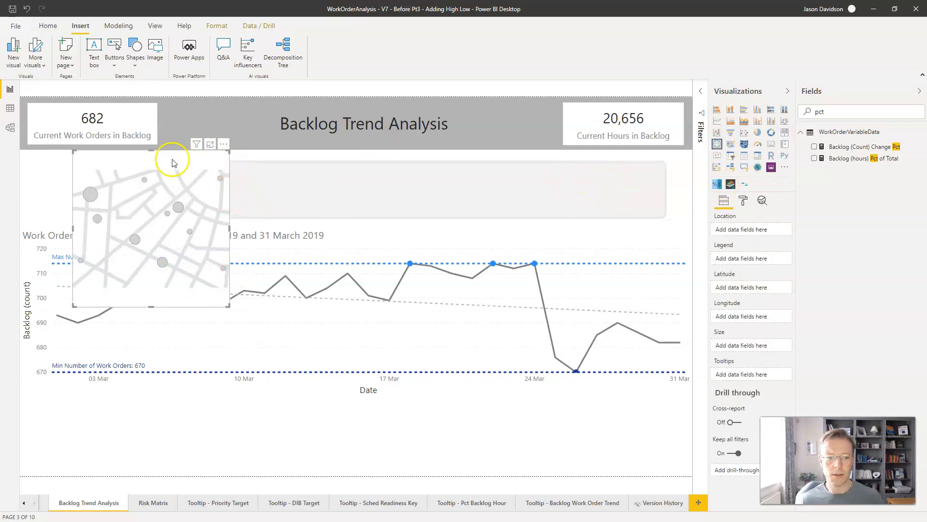
{"action": "left_click", "coordinate": [224, 143]}
{"action": "left_click", "coordinate": [244, 156]}
Step: Try several theme greys for the rectangle's fill and settle on a light grey slightly darker than the original
{"action": "left_click", "coordinate": [519, 184]}
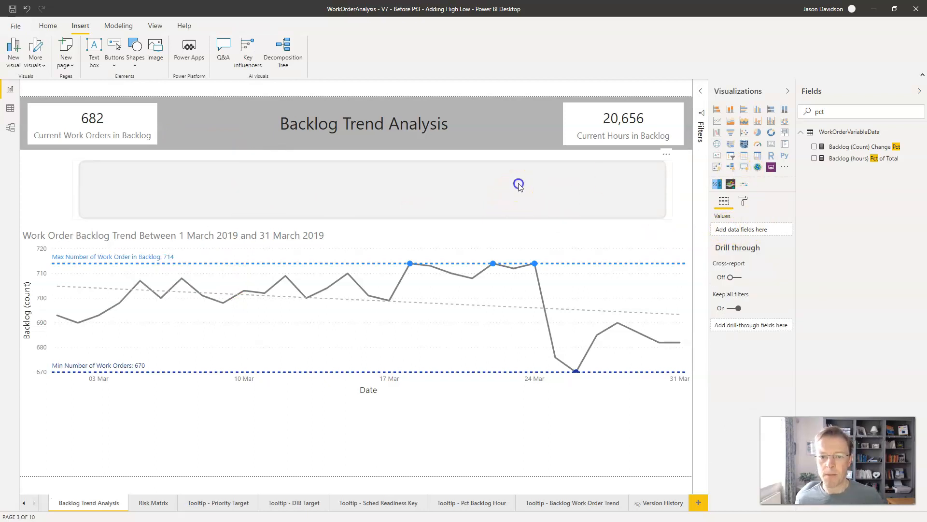
{"action": "left_click", "coordinate": [721, 148]}
{"action": "left_click", "coordinate": [730, 177]}
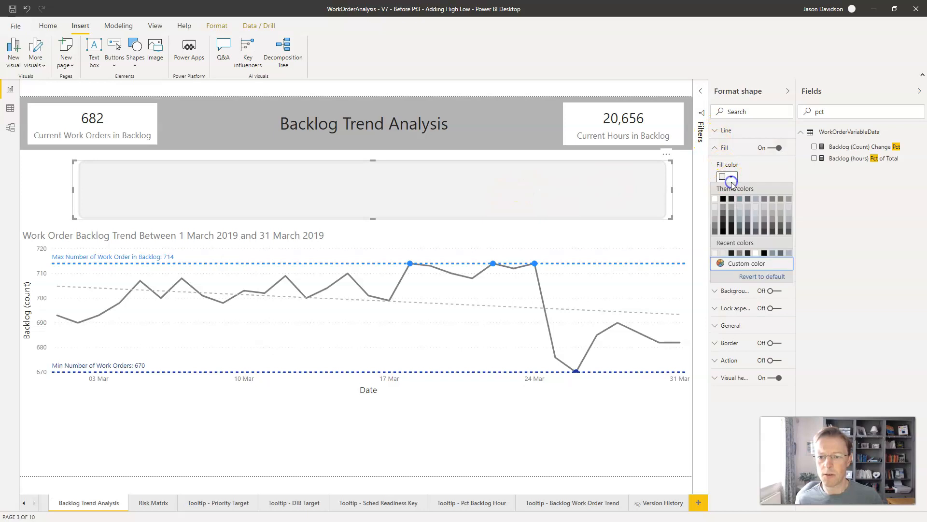
{"action": "left_click", "coordinate": [715, 216]}
{"action": "left_click", "coordinate": [732, 177]}
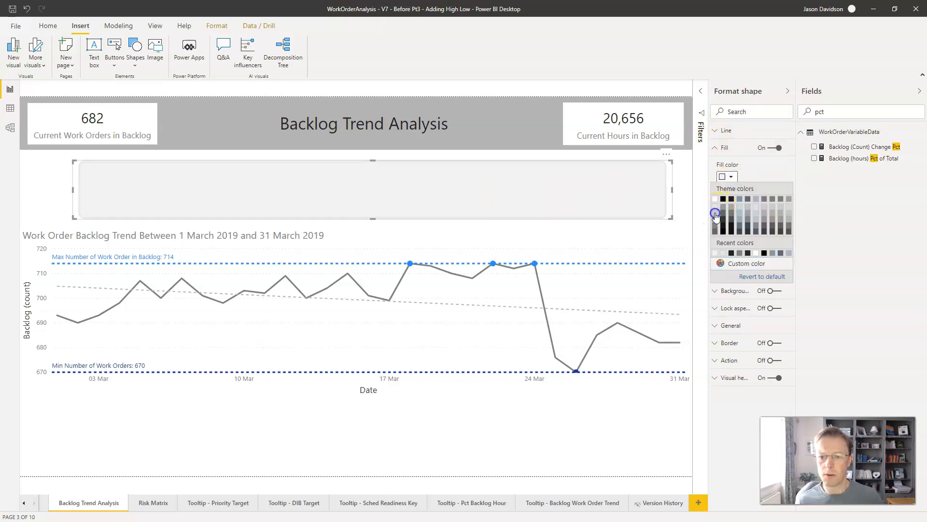
{"action": "left_click", "coordinate": [716, 213]}
{"action": "left_click", "coordinate": [733, 177]}
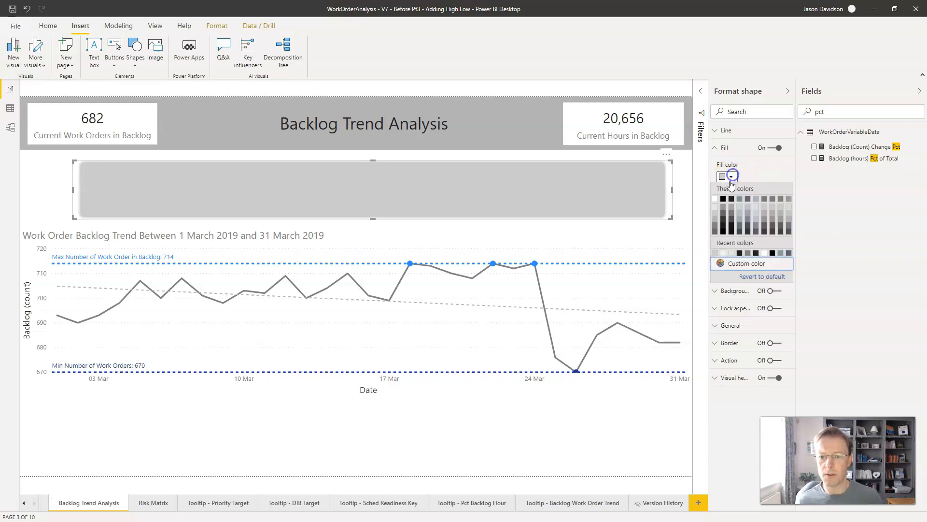
{"action": "left_click", "coordinate": [715, 208]}
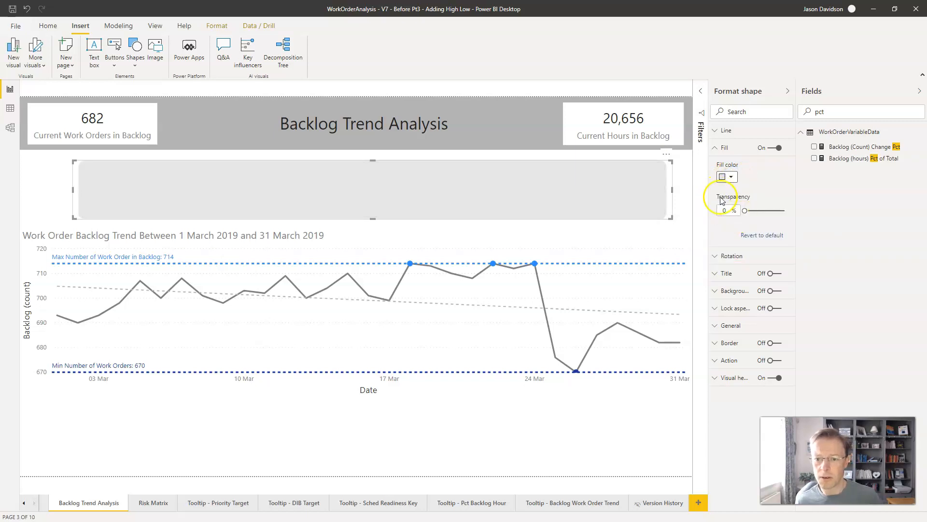
{"action": "left_click", "coordinate": [49, 165]}
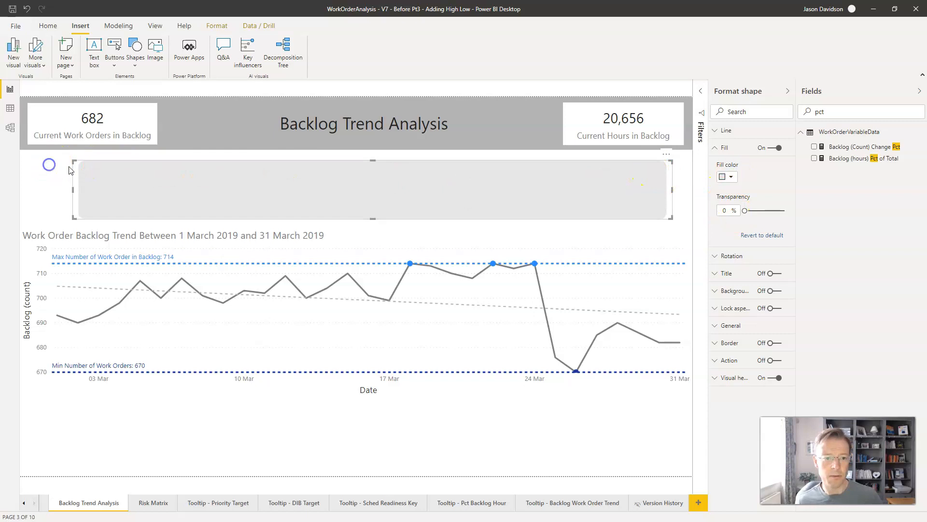
Step: Send the grey rectangle behind the story visual so it serves as the text's background
{"action": "left_click", "coordinate": [536, 175]}
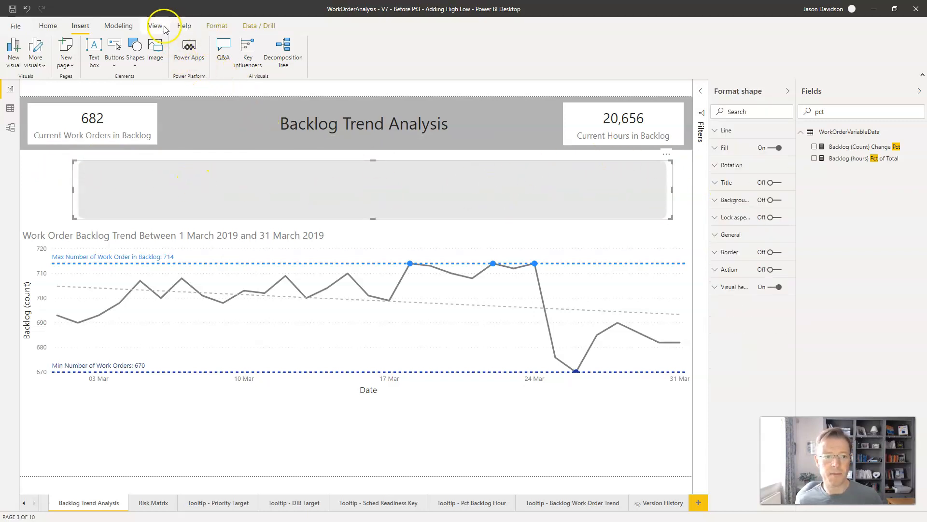
{"action": "left_click", "coordinate": [216, 27]}
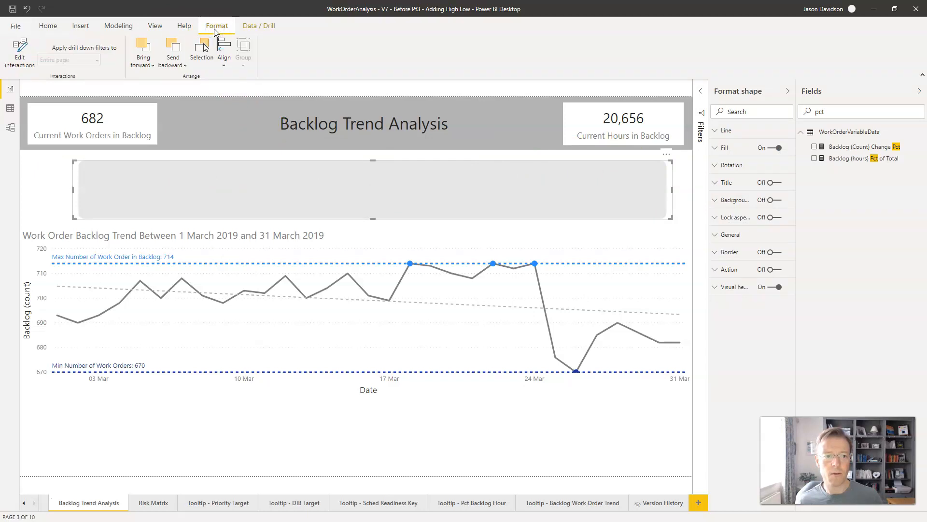
{"action": "left_click", "coordinate": [172, 60]}
{"action": "left_click", "coordinate": [198, 97]}
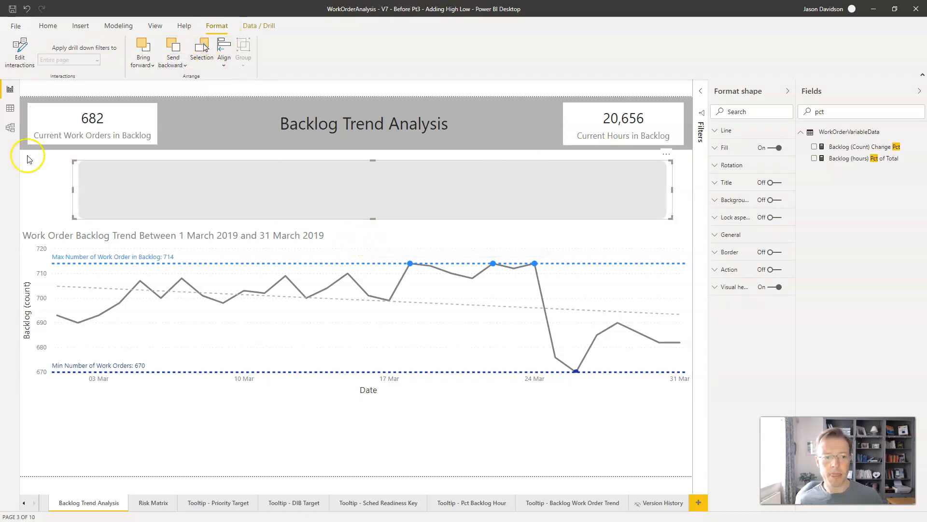
{"action": "left_click", "coordinate": [48, 167]}
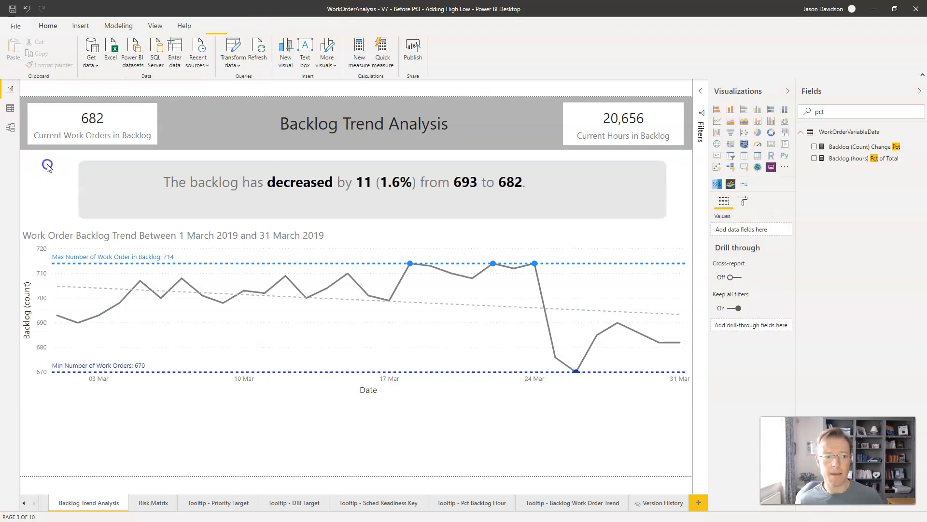
Step: Move the story visual right and slightly down so its text is centred over the grey rectangle
{"action": "left_click", "coordinate": [620, 195]}
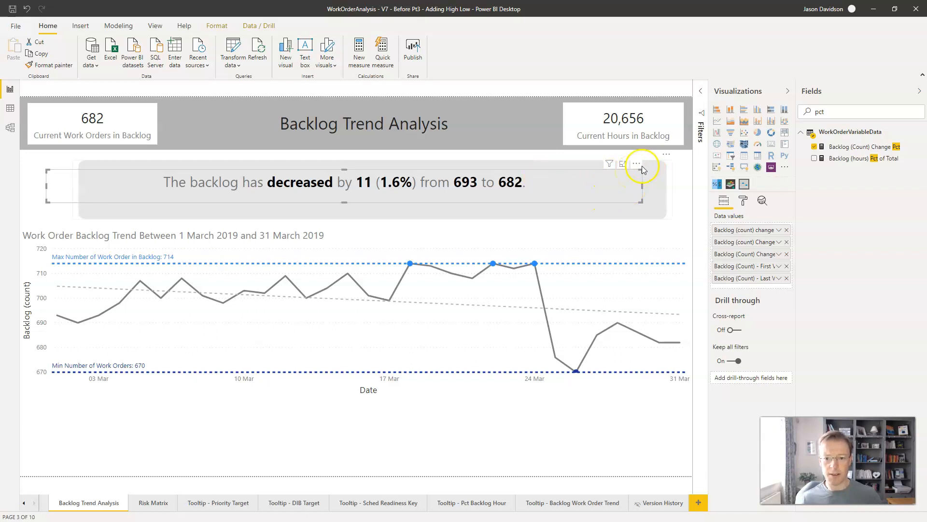
{"action": "mouse_move", "coordinate": [636, 163]}
{"action": "left_mouse_down"}
{"action": "mouse_move", "coordinate": [665, 169]}
{"action": "mouse_move", "coordinate": [652, 166]}
{"action": "left_mouse_up"}
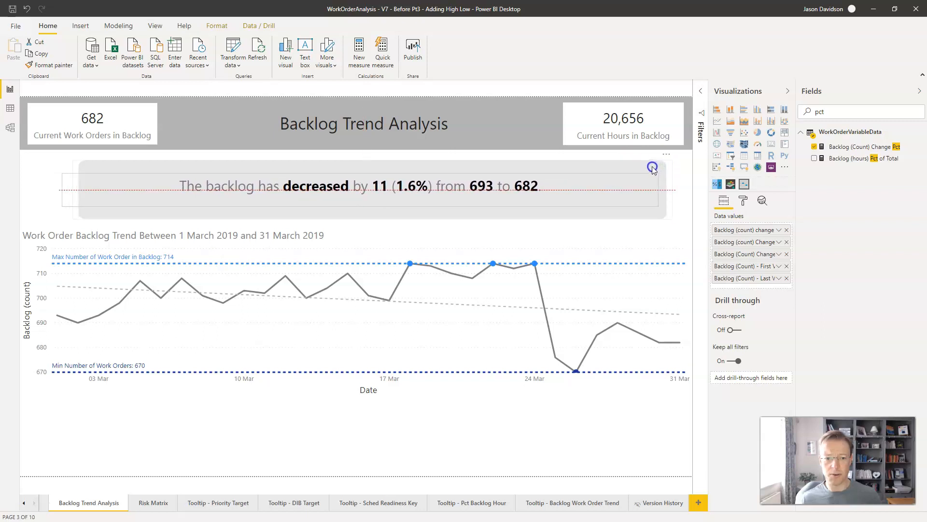
{"action": "left_click", "coordinate": [37, 184]}
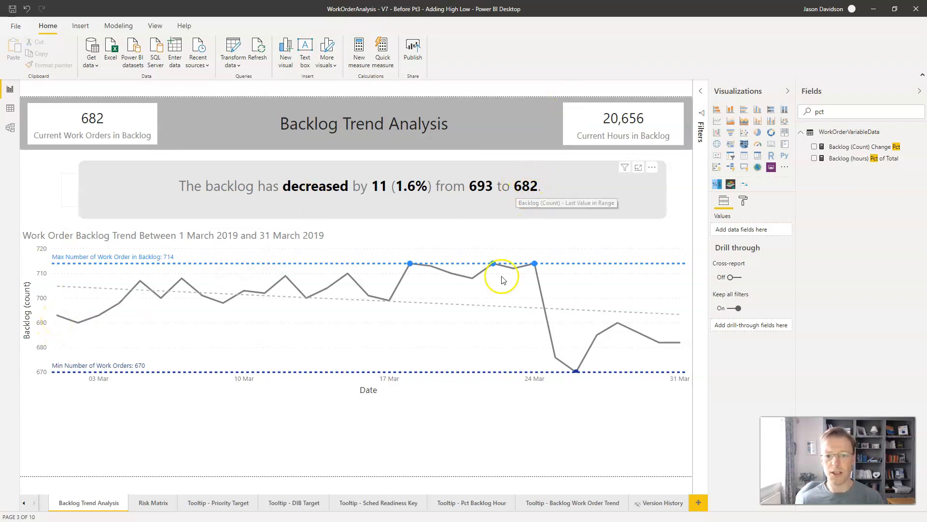
{"action": "mouse_move", "coordinate": [172, 284]}
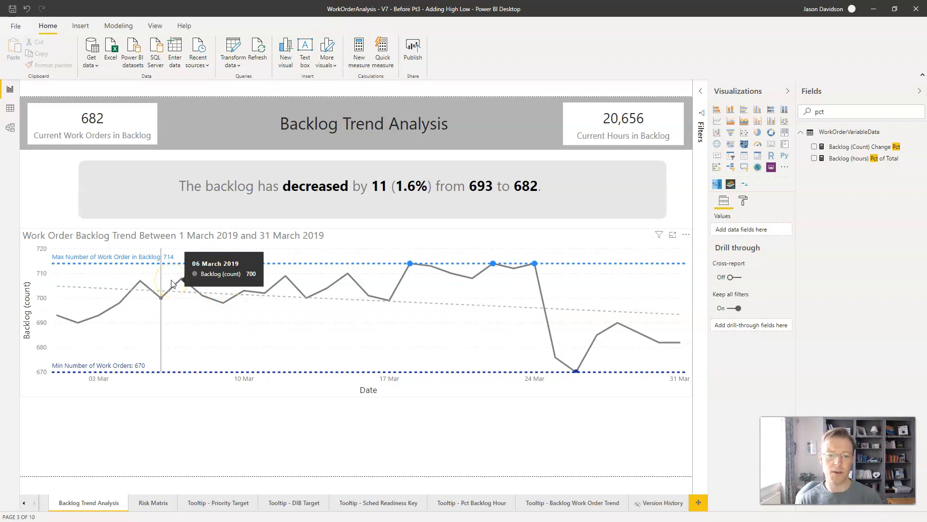